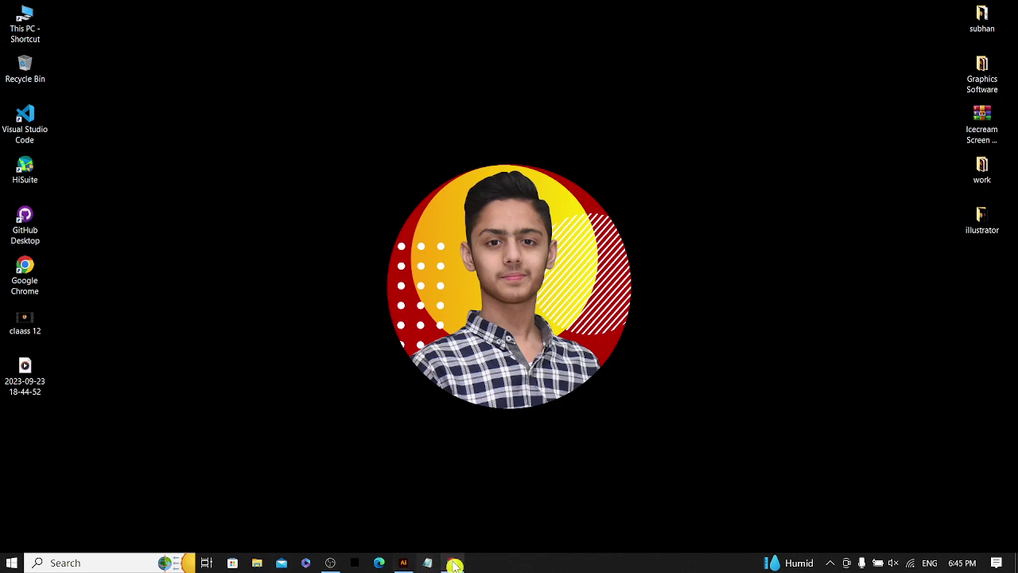
Step: Restore the Illustrator window and toggle the toolbar between one and two columns
{"action": "left_click", "coordinate": [406, 563]}
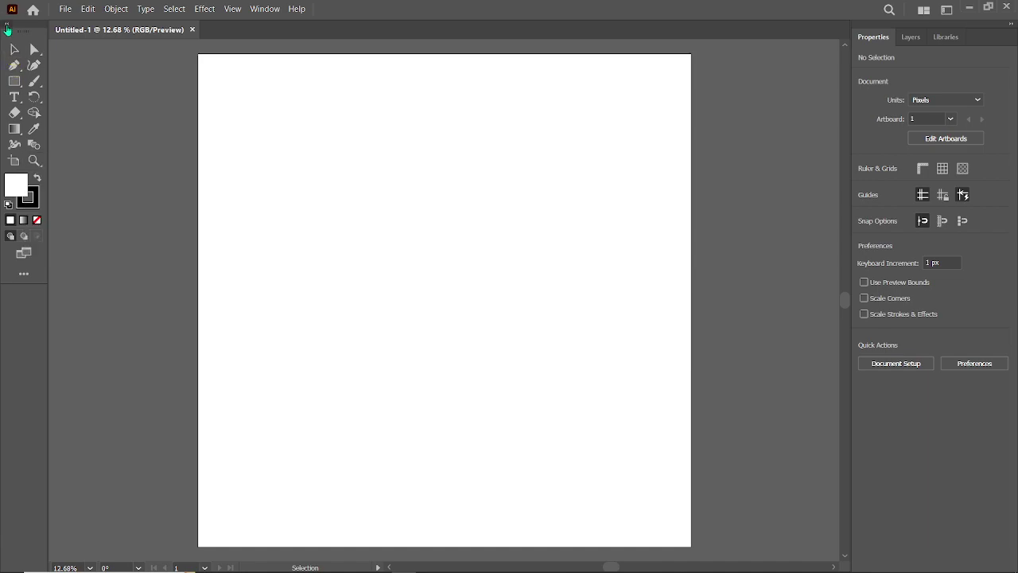
{"action": "left_click", "coordinate": [7, 26]}
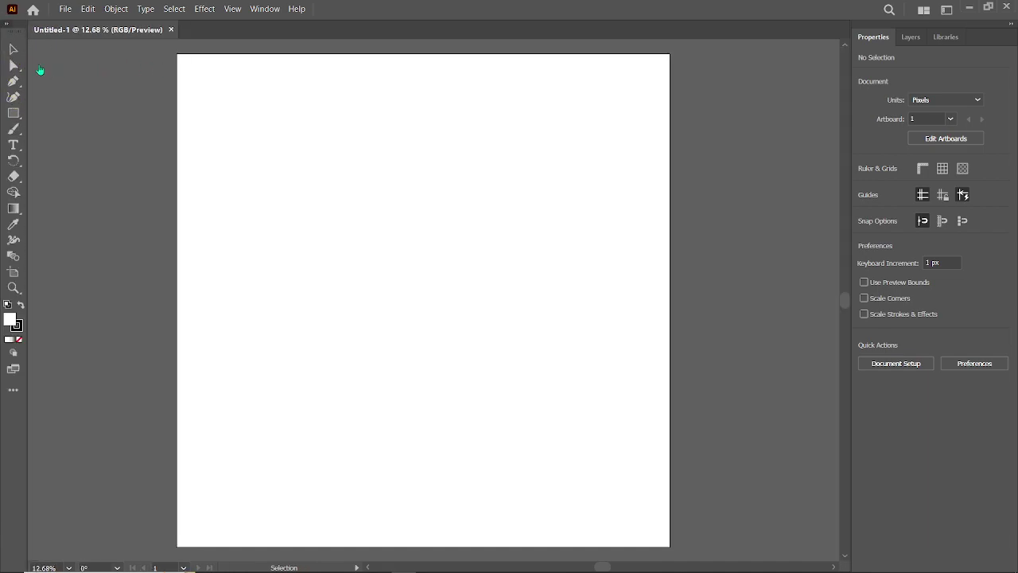
{"action": "left_click", "coordinate": [7, 24]}
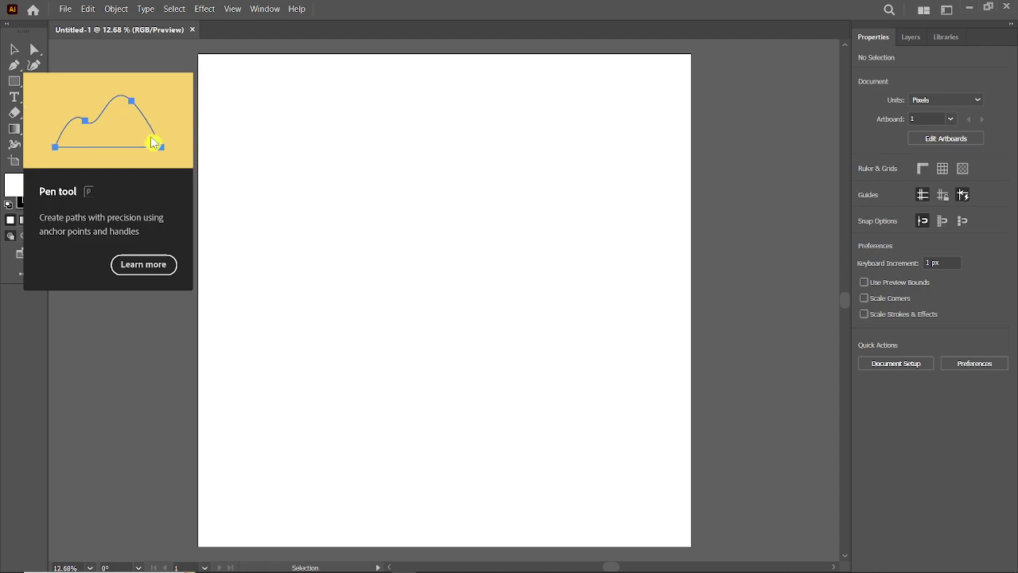
Step: Pen-draw a closed, tilted four-sided shape near the artboard's upper left
{"action": "left_click", "coordinate": [14, 66]}
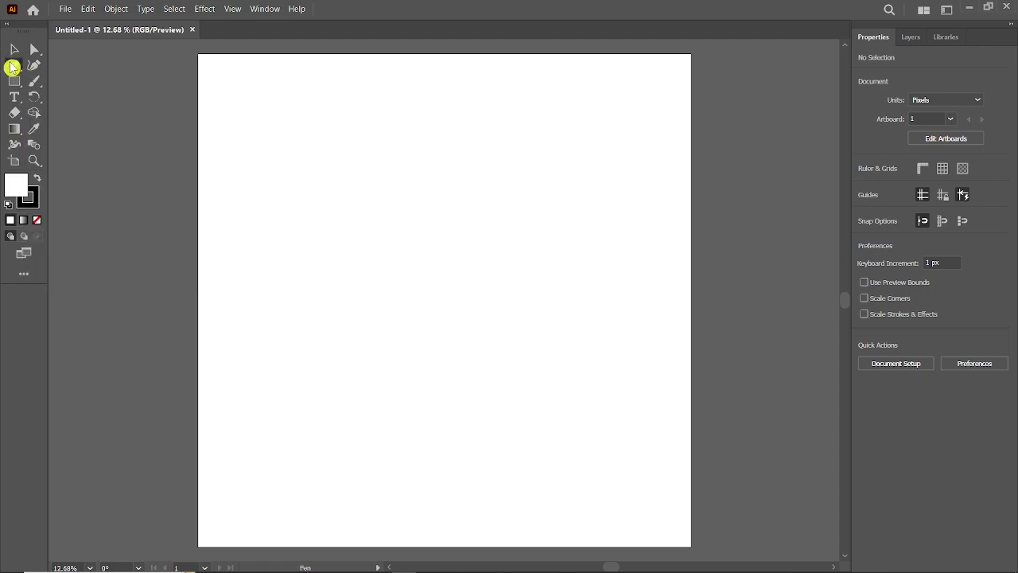
{"action": "left_click", "coordinate": [284, 152]}
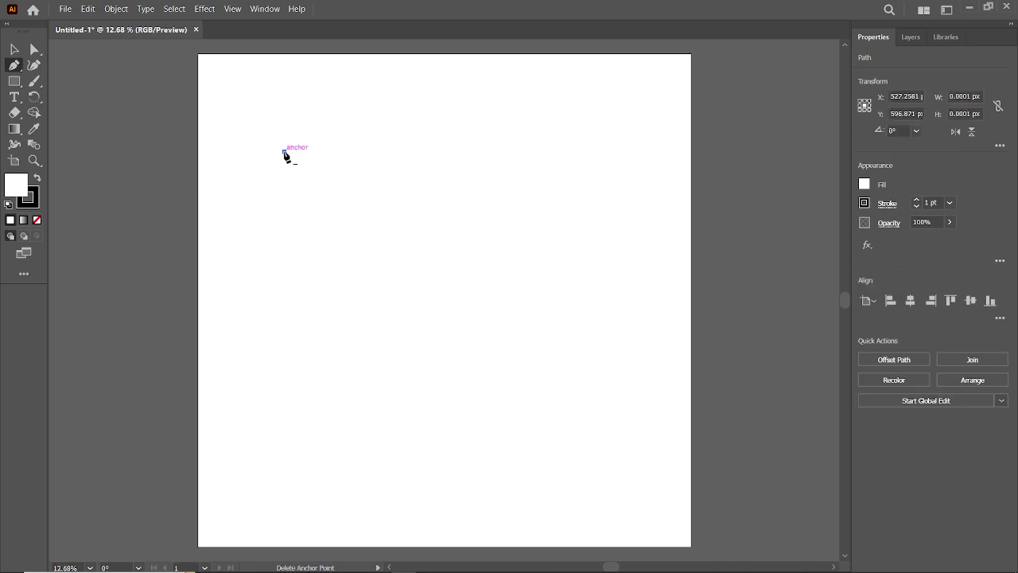
{"action": "left_click", "coordinate": [420, 128]}
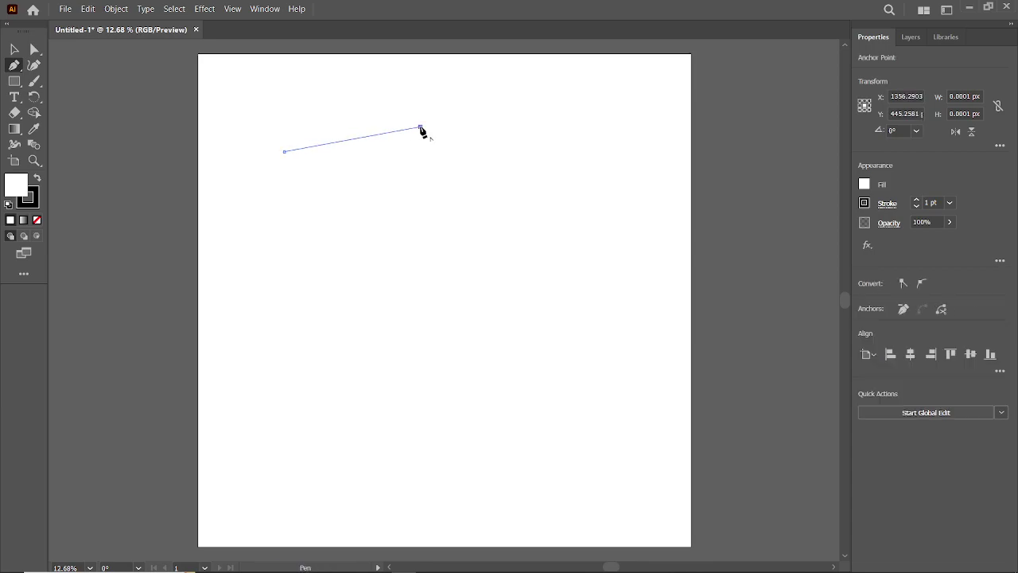
{"action": "left_click", "coordinate": [462, 235]}
{"action": "left_click", "coordinate": [318, 289]}
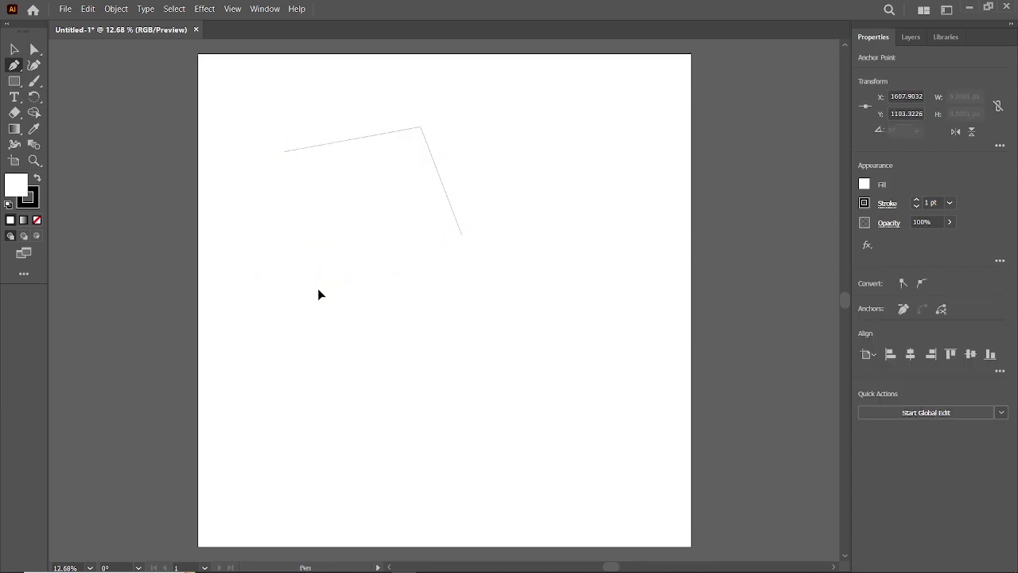
{"action": "left_click", "coordinate": [284, 151]}
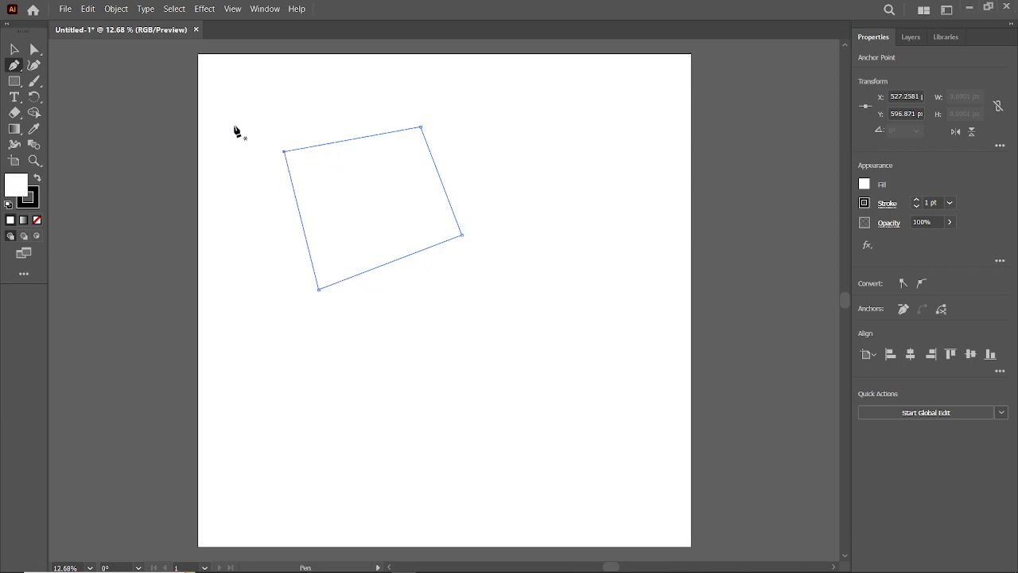
Step: Fill the four-sided shape with red #C64444 and zoom in and out to check it
{"action": "left_click", "coordinate": [15, 51]}
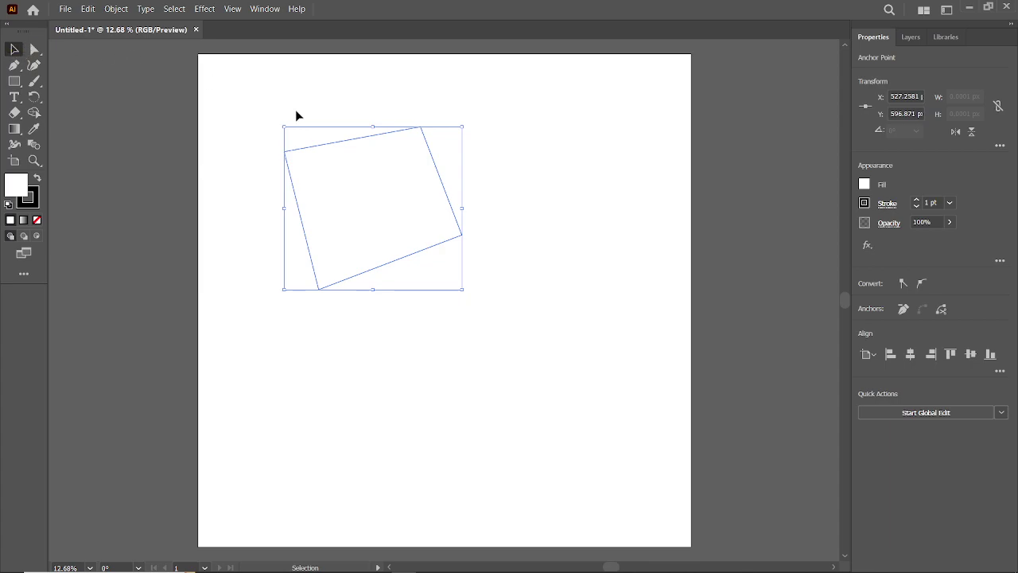
{"action": "left_click", "coordinate": [687, 133]}
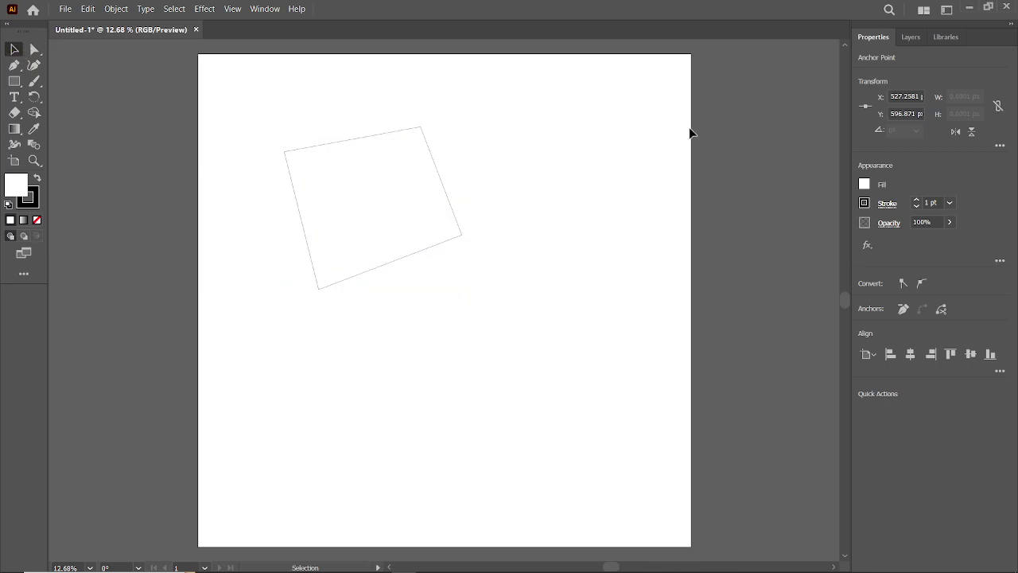
{"action": "left_click", "coordinate": [370, 208]}
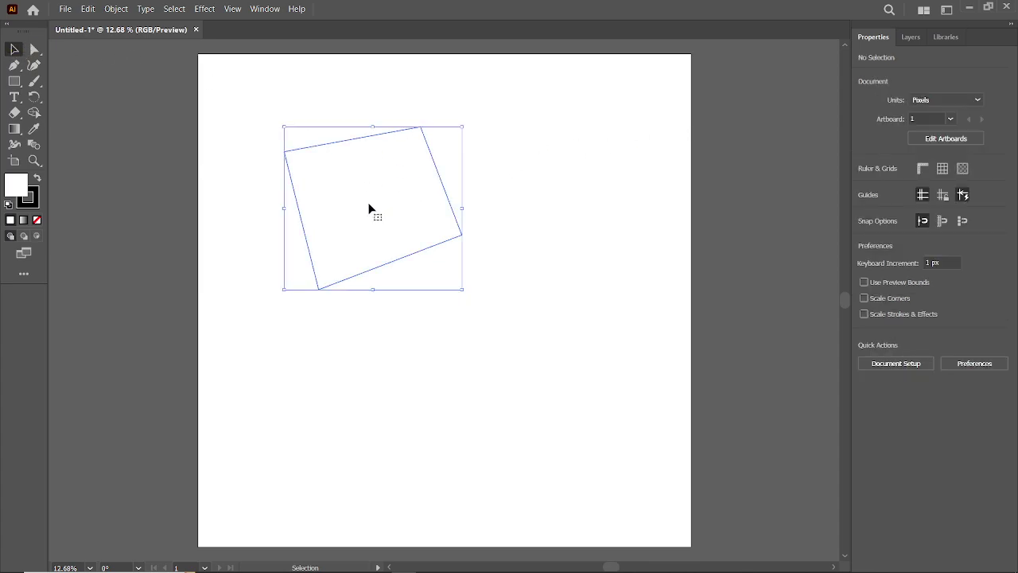
{"action": "double_click", "coordinate": [16, 184]}
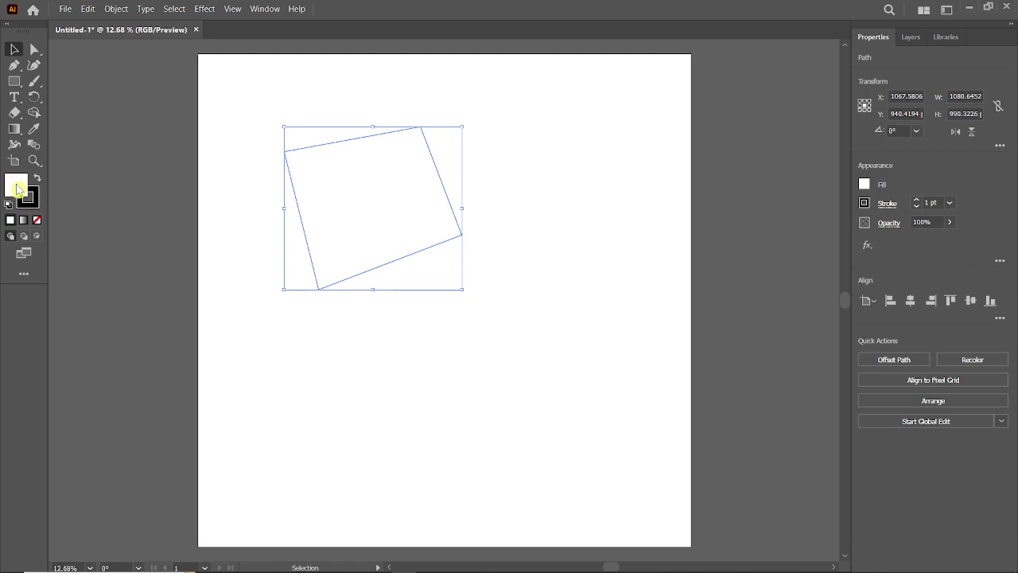
{"action": "left_click", "coordinate": [175, 156]}
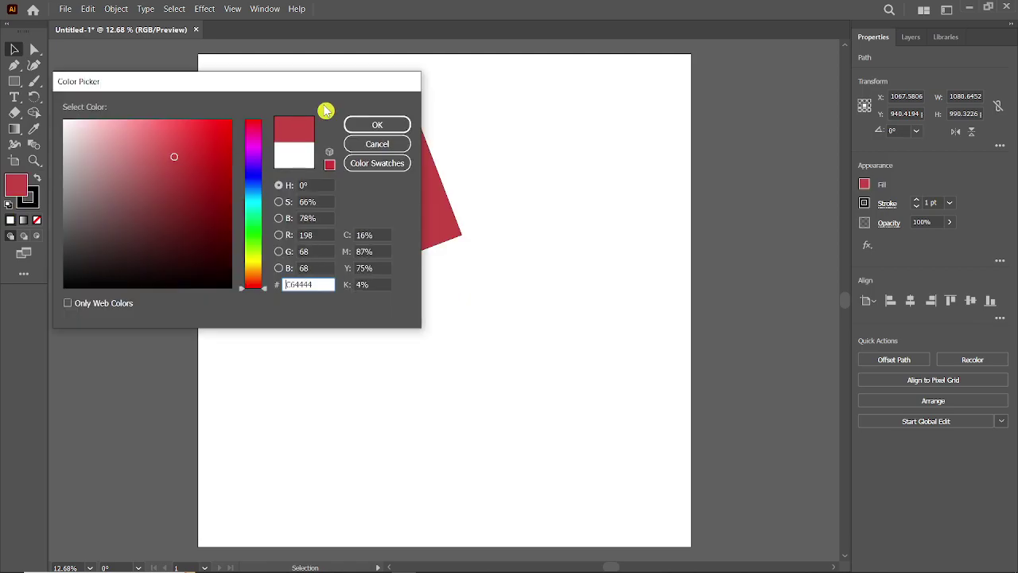
{"action": "left_click", "coordinate": [379, 127]}
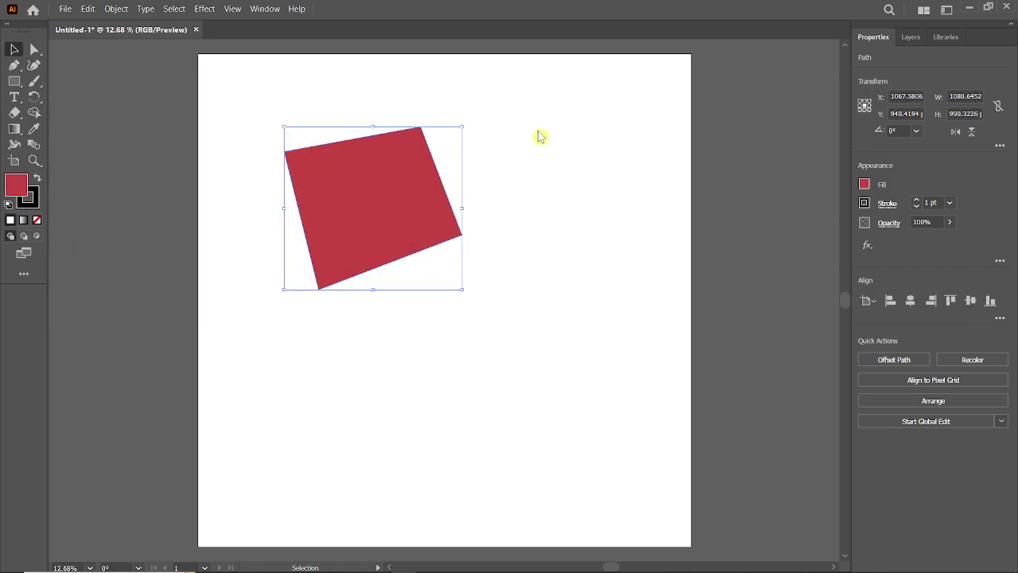
{"action": "left_click", "coordinate": [592, 150]}
{"action": "key", "text": "ctrl+plus"}
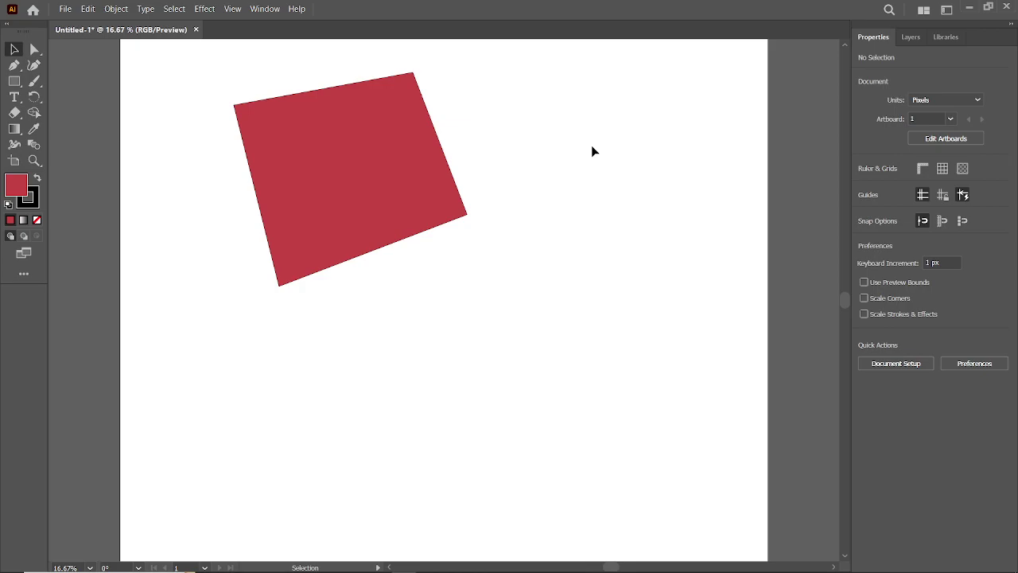
{"action": "key", "text": "ctrl+minus"}
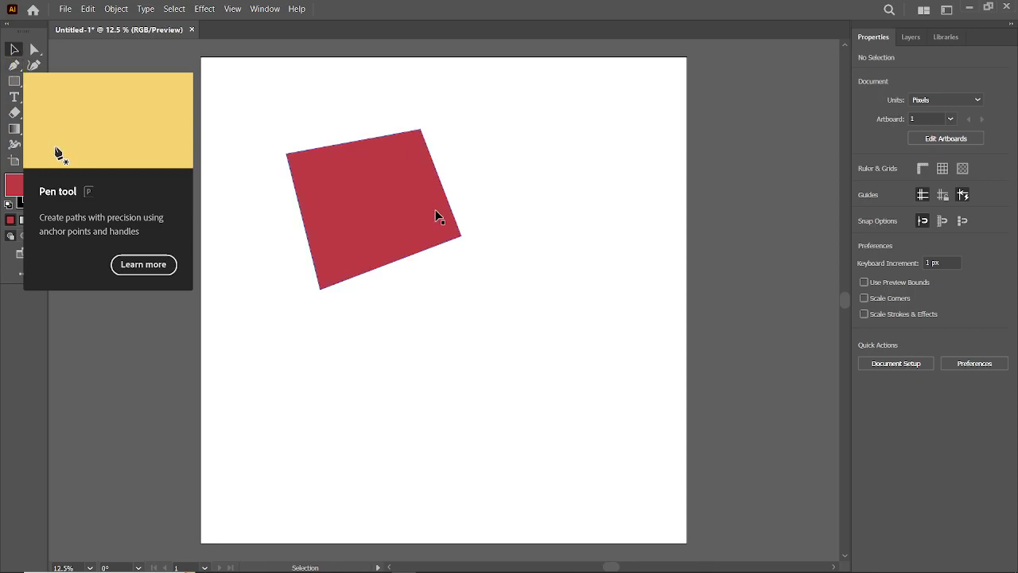
Step: Pen-draw a closed jagged shape with a notched left side beside the red shape
{"action": "left_click", "coordinate": [359, 178]}
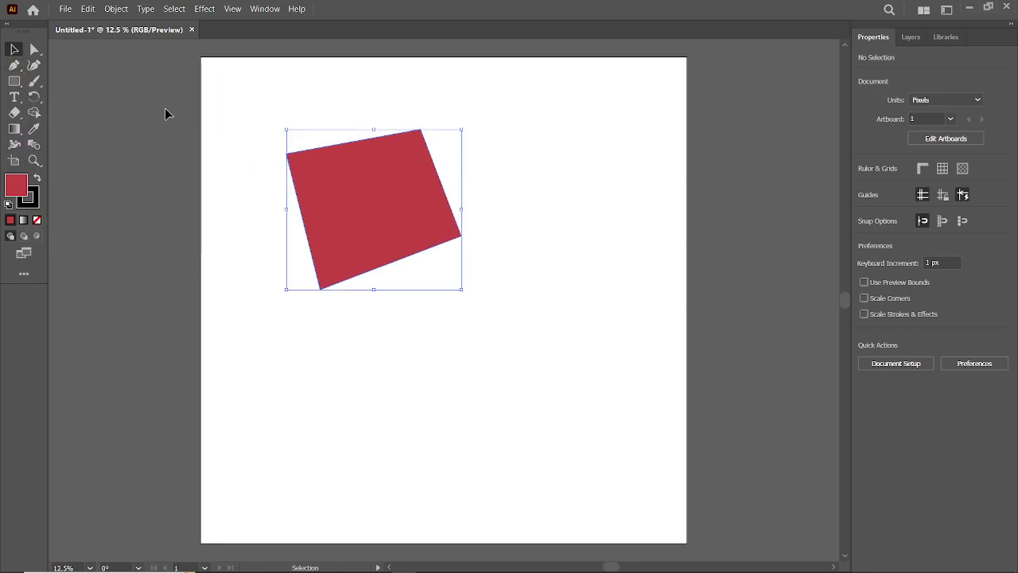
{"action": "left_click", "coordinate": [15, 66]}
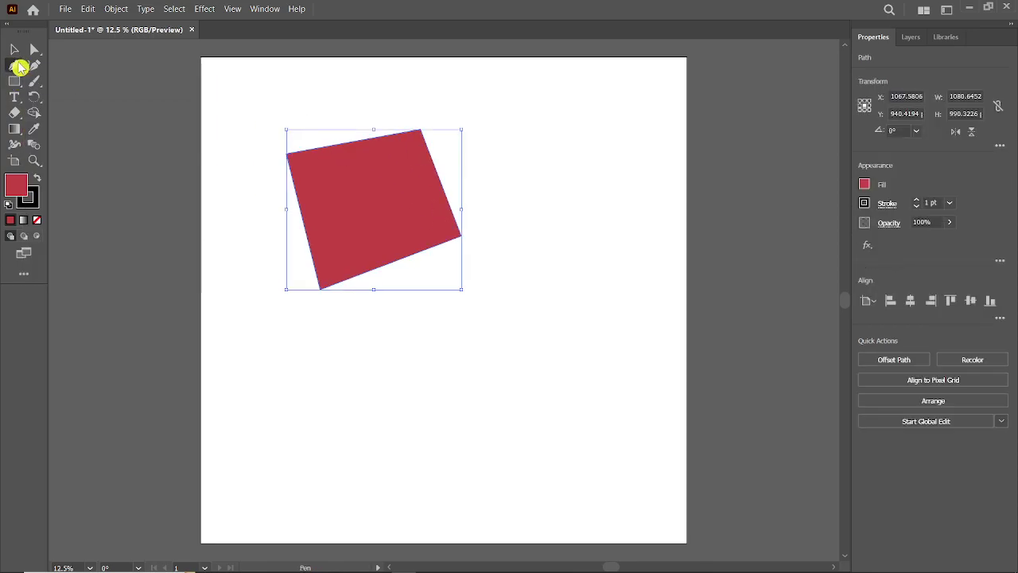
{"action": "left_click", "coordinate": [476, 141]}
{"action": "left_click", "coordinate": [527, 141]}
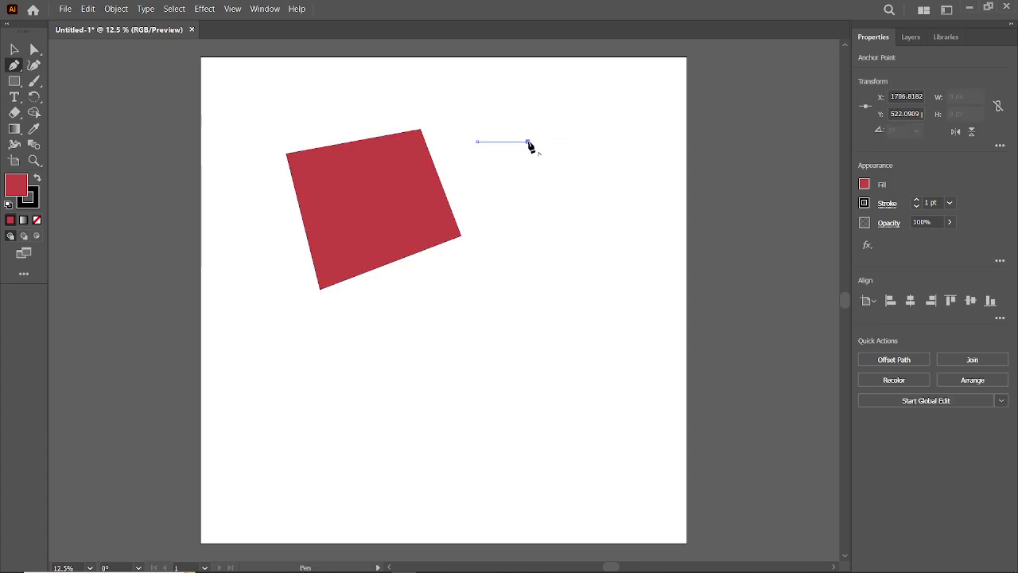
{"action": "left_click", "coordinate": [582, 171]}
{"action": "left_click", "coordinate": [572, 233]}
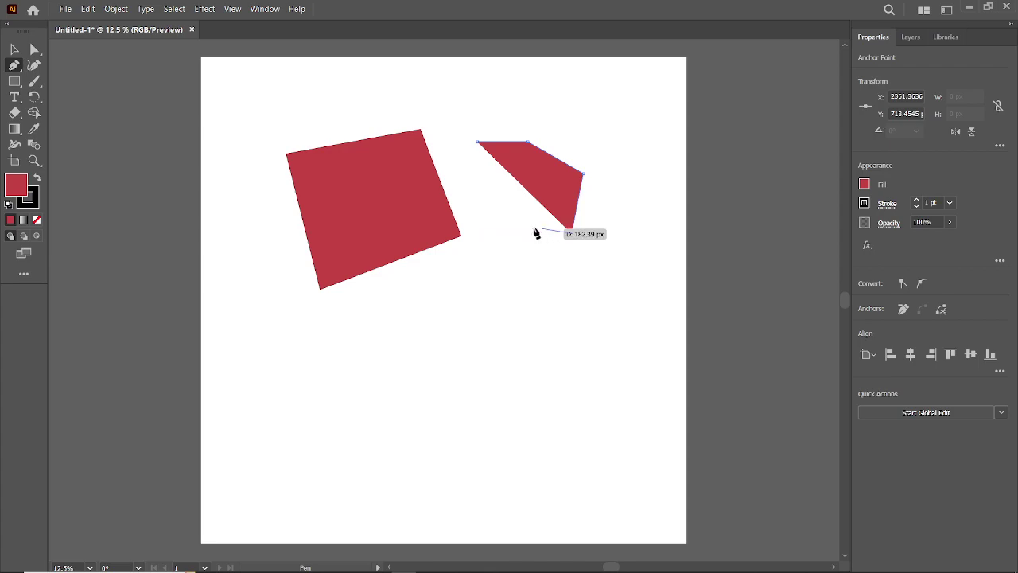
{"action": "left_click", "coordinate": [527, 226]}
{"action": "left_click", "coordinate": [485, 195]}
{"action": "left_click", "coordinate": [501, 185]}
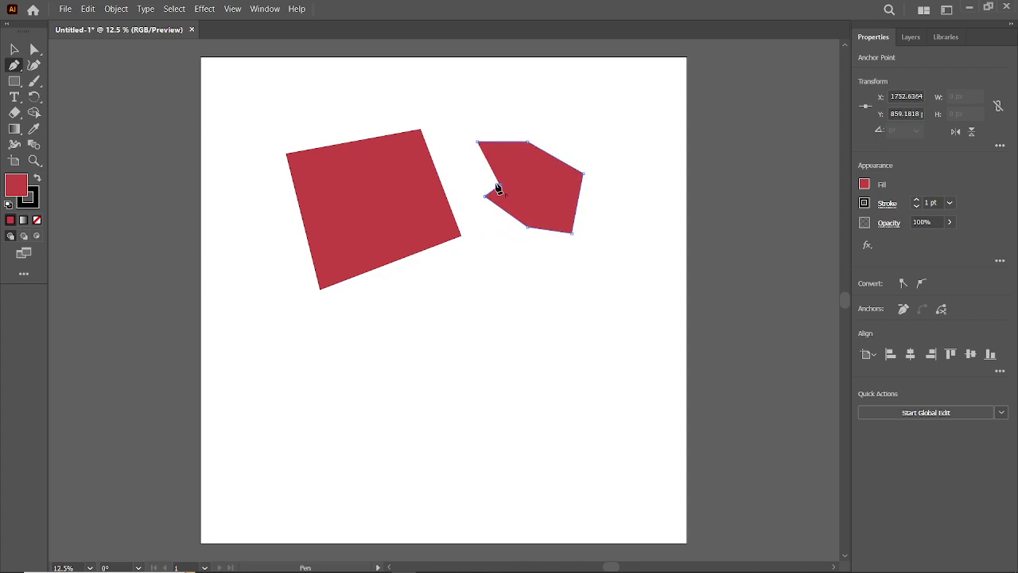
{"action": "left_click", "coordinate": [477, 182]}
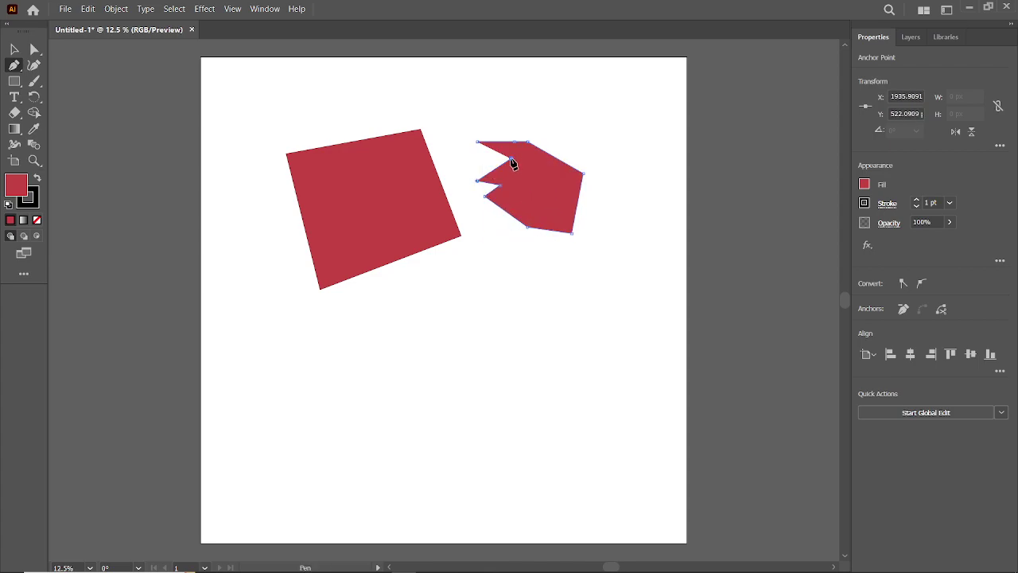
{"action": "left_click", "coordinate": [481, 154]}
{"action": "left_click", "coordinate": [477, 142]}
Step: Move and enlarge the jagged shape, then delete both red shapes
{"action": "left_click", "coordinate": [14, 50]}
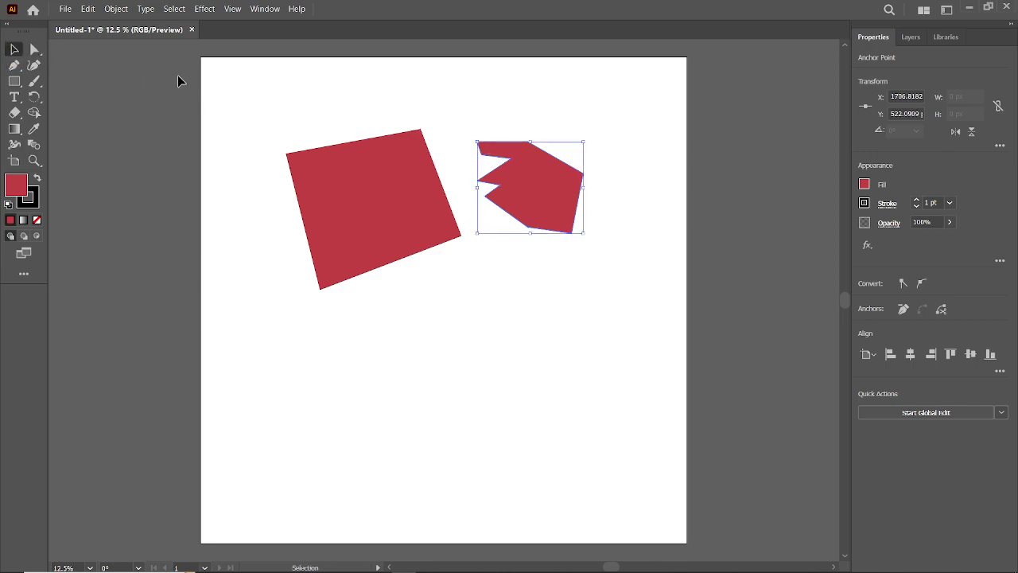
{"action": "left_click_drag", "start_coordinate": [509, 217], "coordinate": [477, 351]}
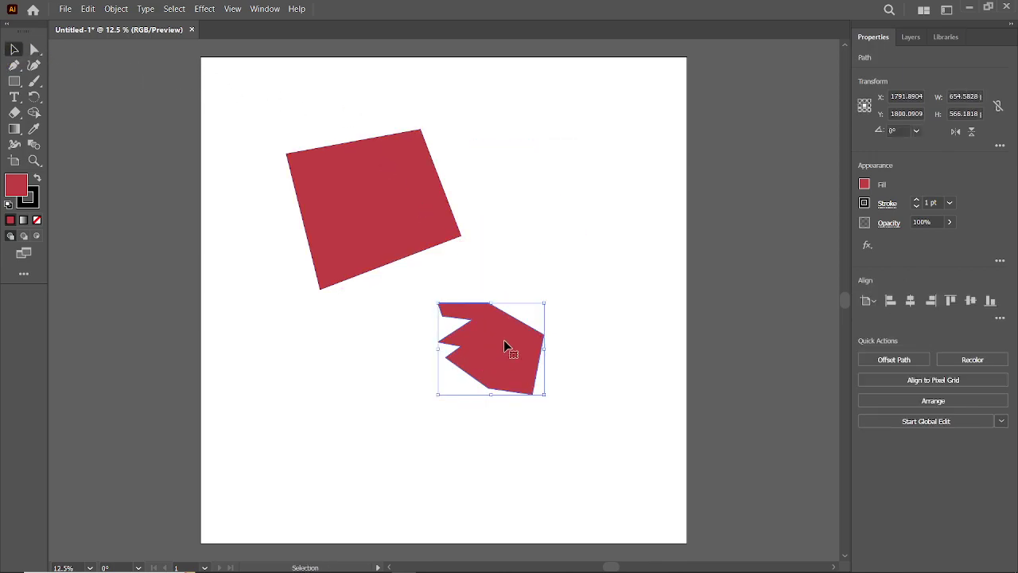
{"action": "left_click_drag", "start_coordinate": [545, 302], "coordinate": [647, 213]}
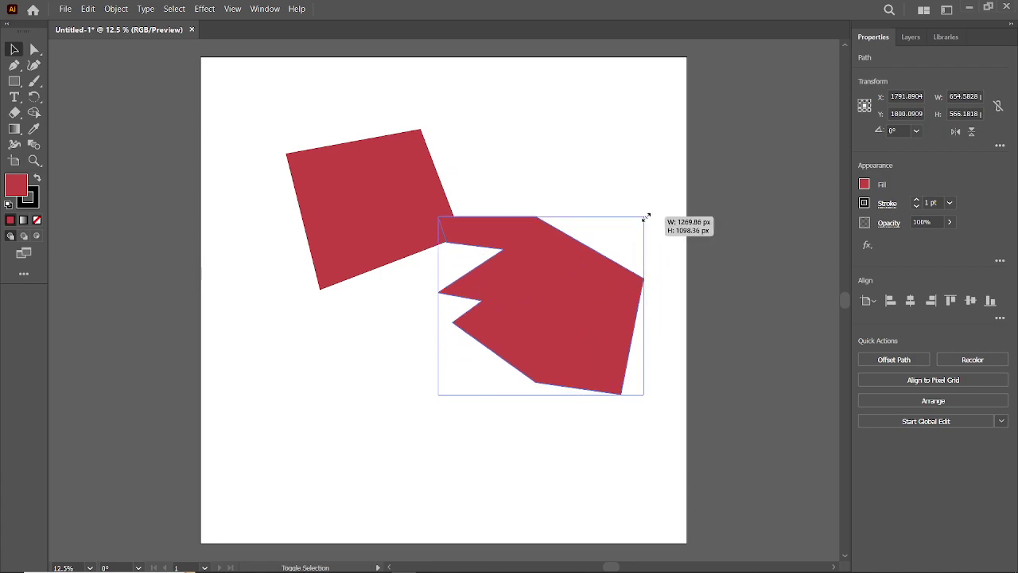
{"action": "left_click_drag", "start_coordinate": [605, 257], "coordinate": [522, 380]}
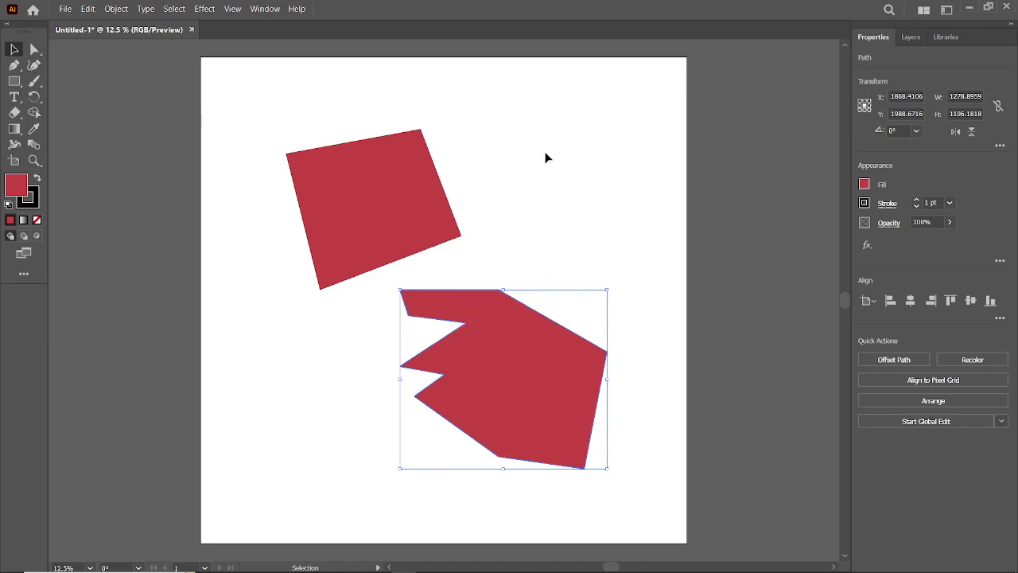
{"action": "left_click_drag", "start_coordinate": [618, 161], "coordinate": [323, 424]}
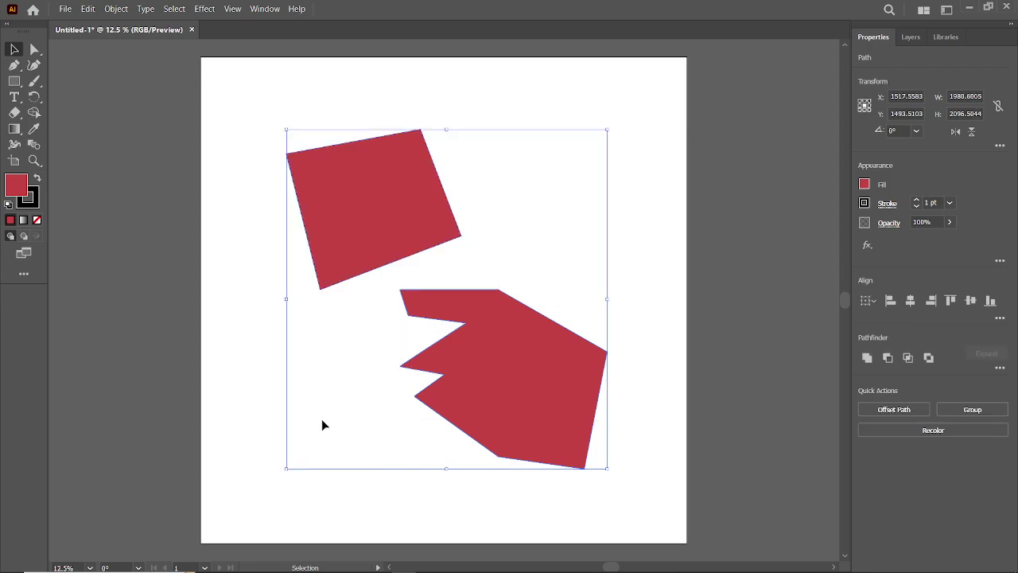
{"action": "key", "text": "Delete"}
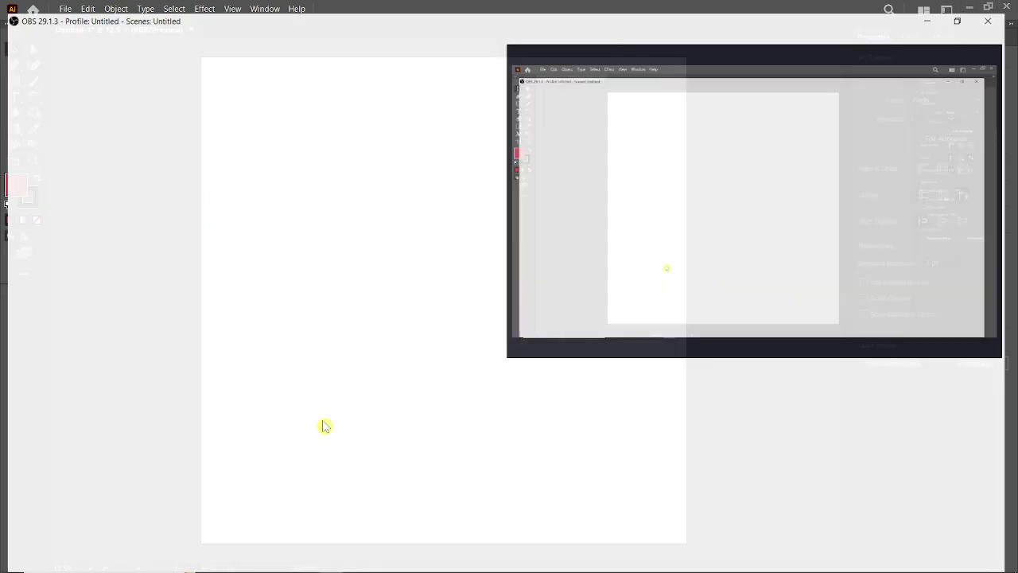
{"action": "key", "text": "alt+Tab"}
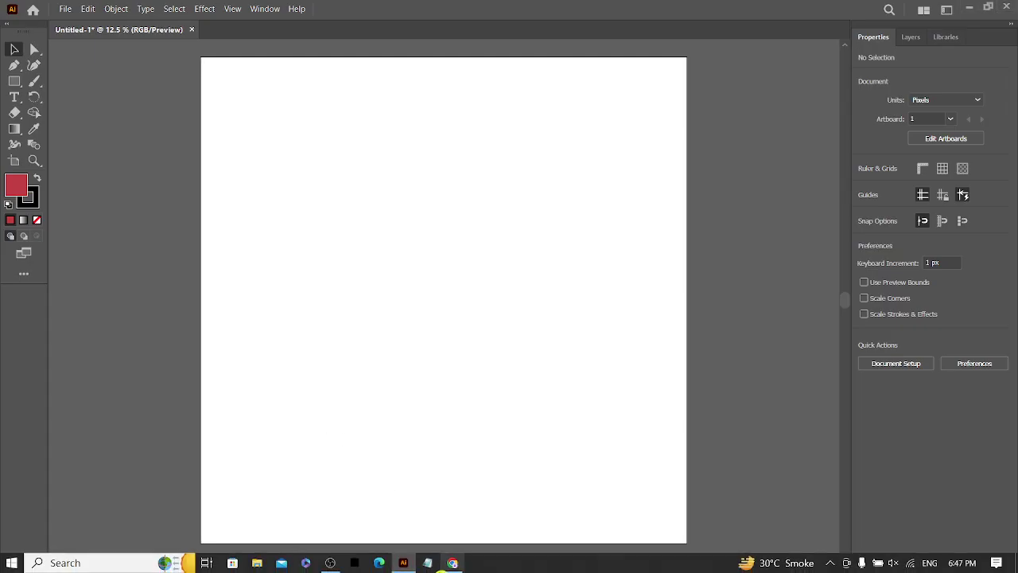
Step: Search Google for 'illustration' in Chrome and show the Images results
{"action": "left_click", "coordinate": [454, 562]}
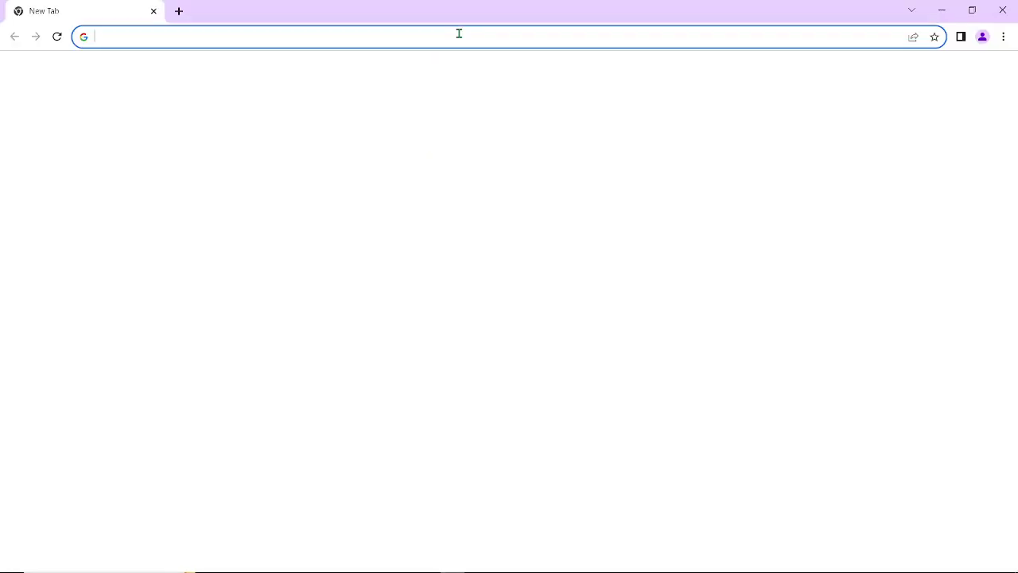
{"action": "left_click", "coordinate": [457, 37]}
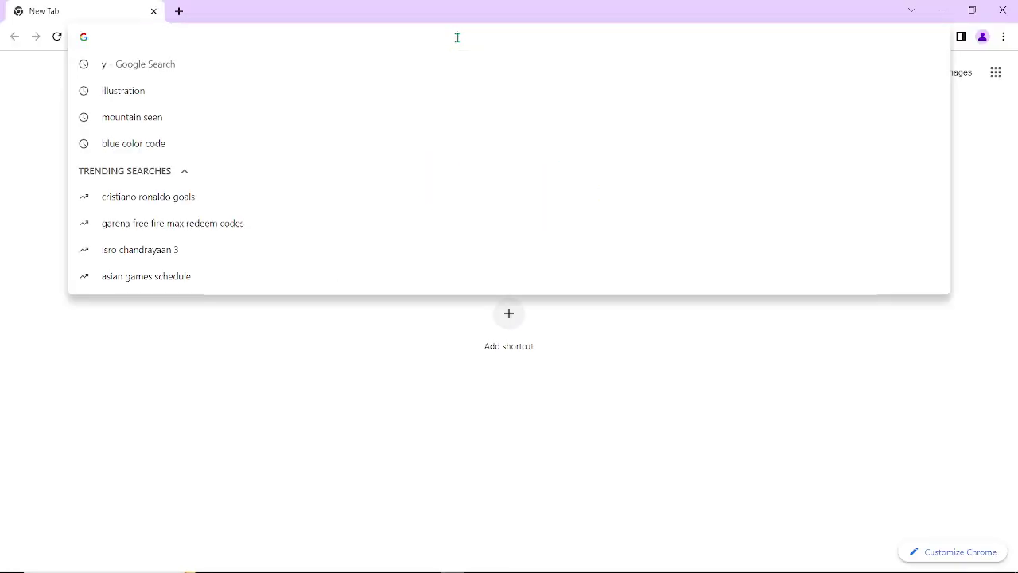
{"action": "type", "text": "ill"}
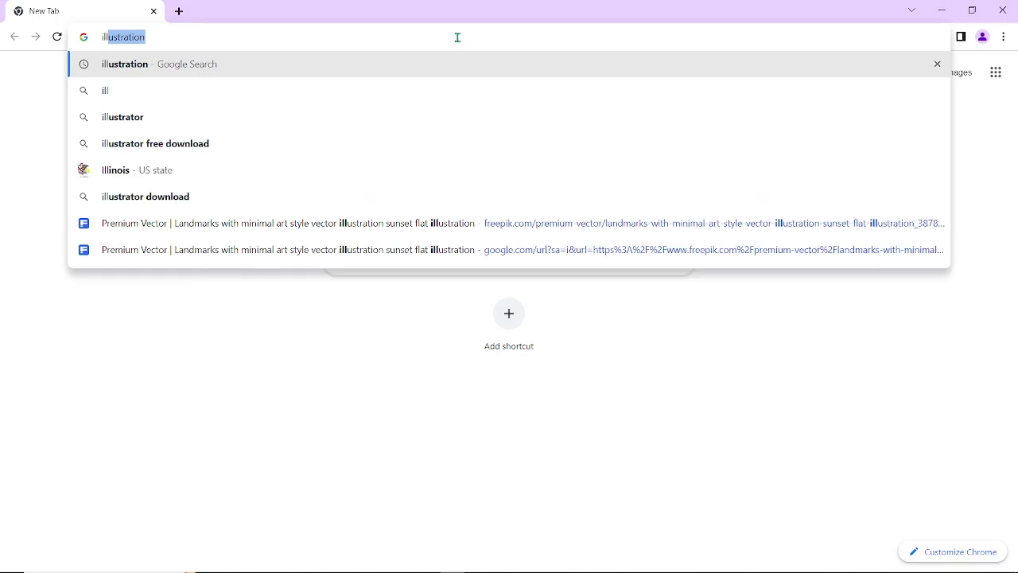
{"action": "key", "text": "Return"}
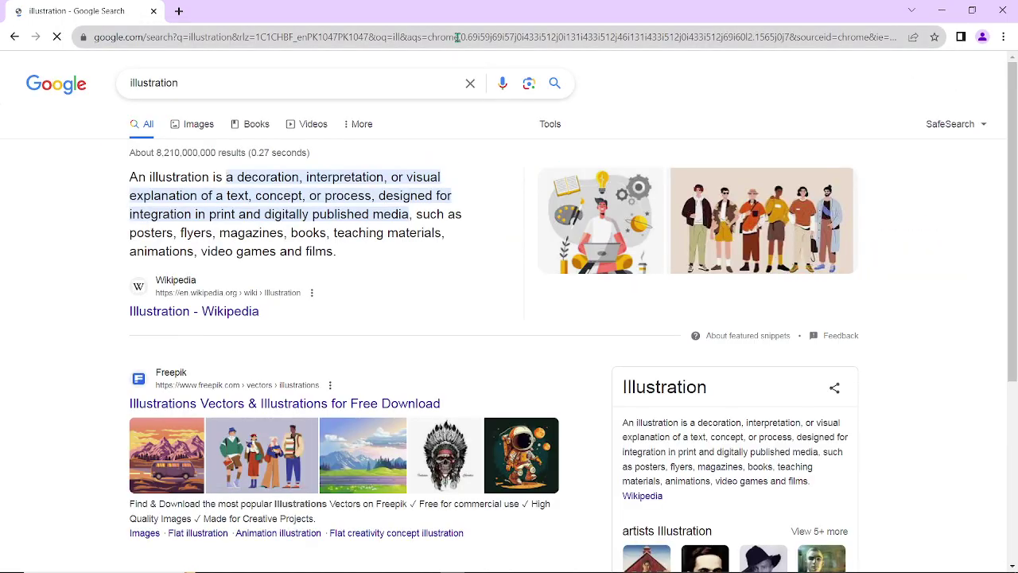
{"action": "left_click", "coordinate": [193, 132]}
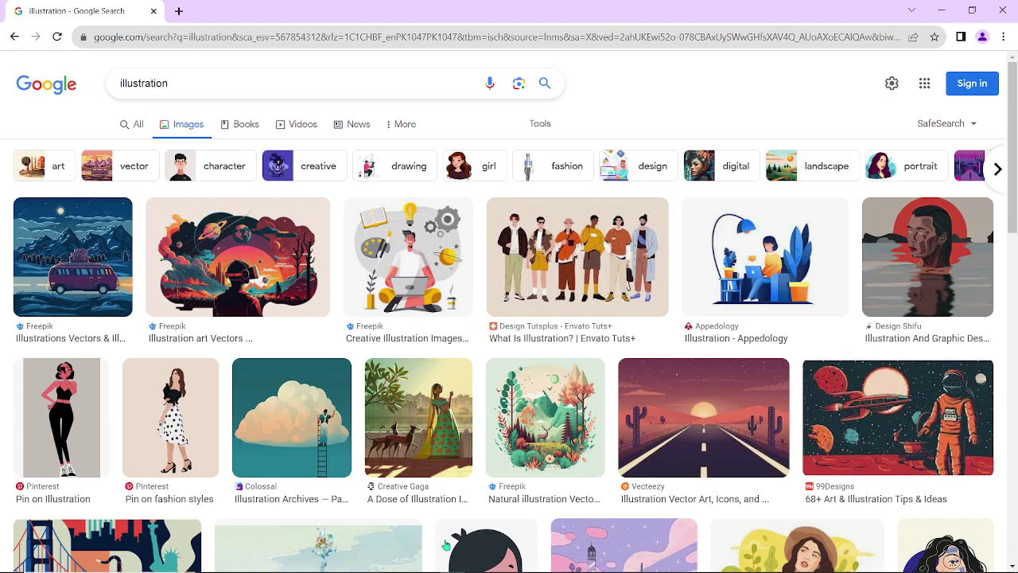
Step: Preview the Storyset girl, Freepik girl, cactus desert and red mountain illustrations
{"action": "left_click", "coordinate": [491, 530]}
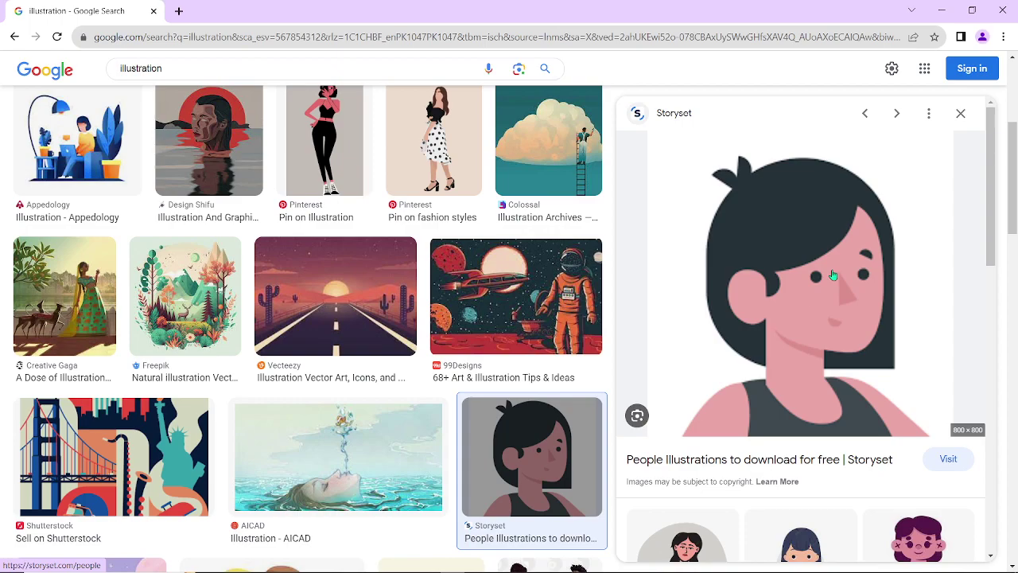
{"action": "left_click_drag", "start_coordinate": [993, 116], "coordinate": [1000, 227]}
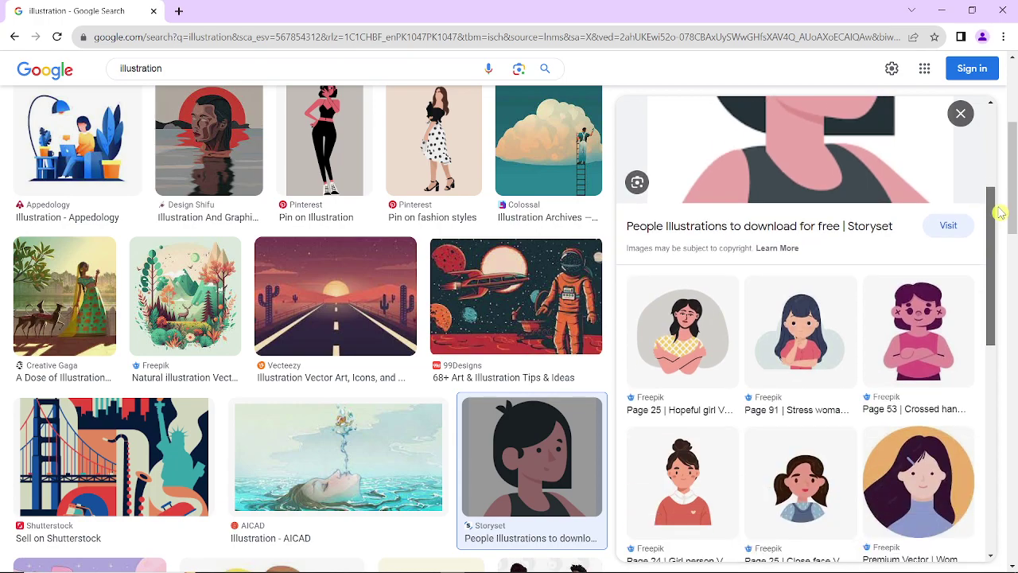
{"action": "left_click", "coordinate": [687, 470]}
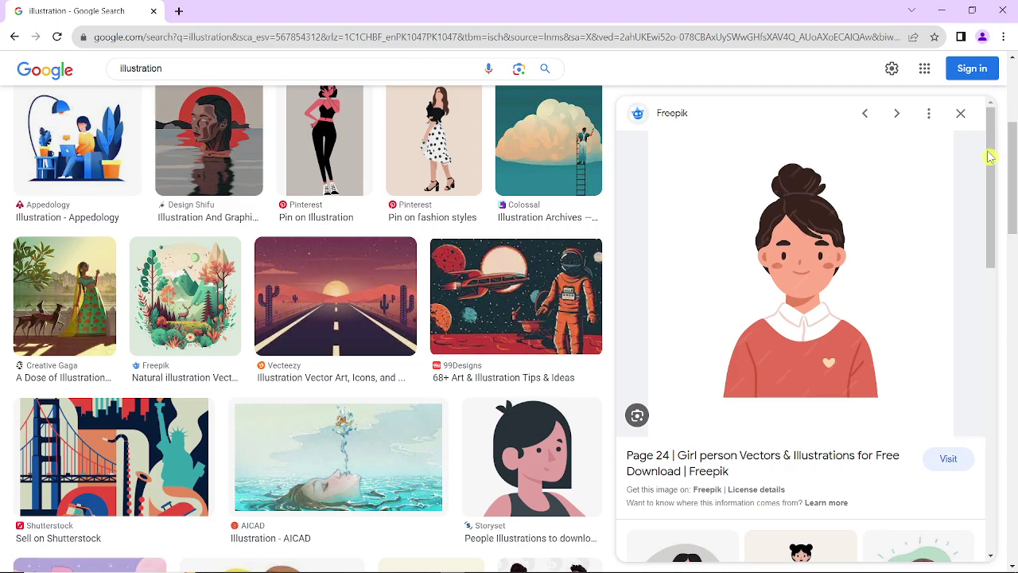
{"action": "left_click_drag", "start_coordinate": [990, 154], "coordinate": [1015, 262]}
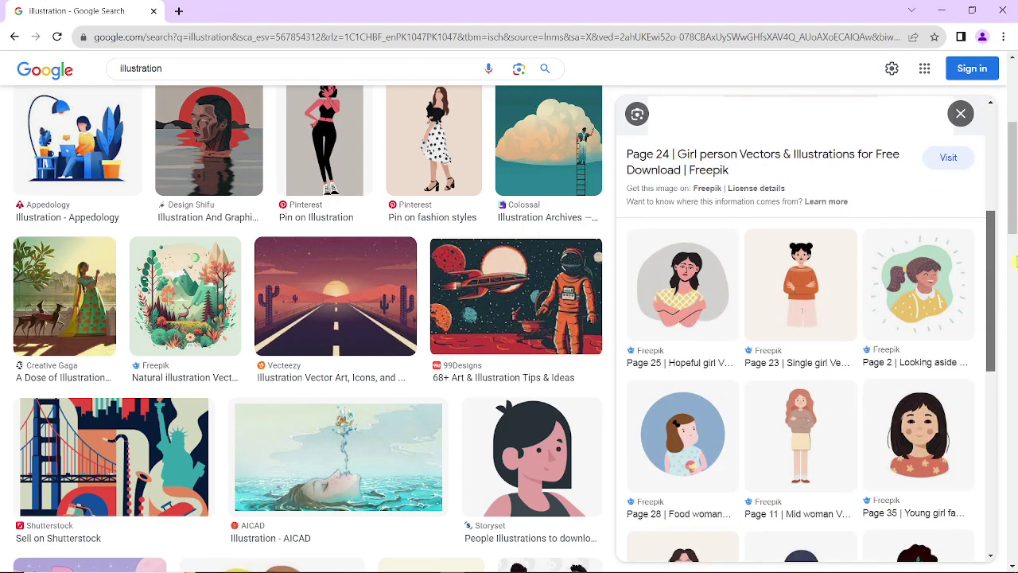
{"action": "left_click_drag", "start_coordinate": [993, 221], "coordinate": [992, 125]}
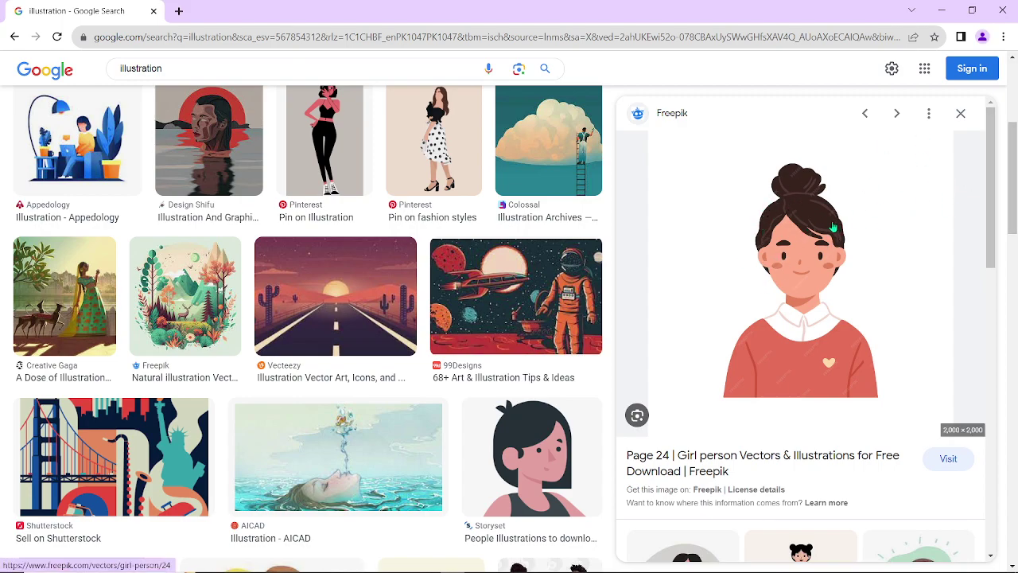
{"action": "left_click_drag", "start_coordinate": [1014, 178], "coordinate": [1014, 279]}
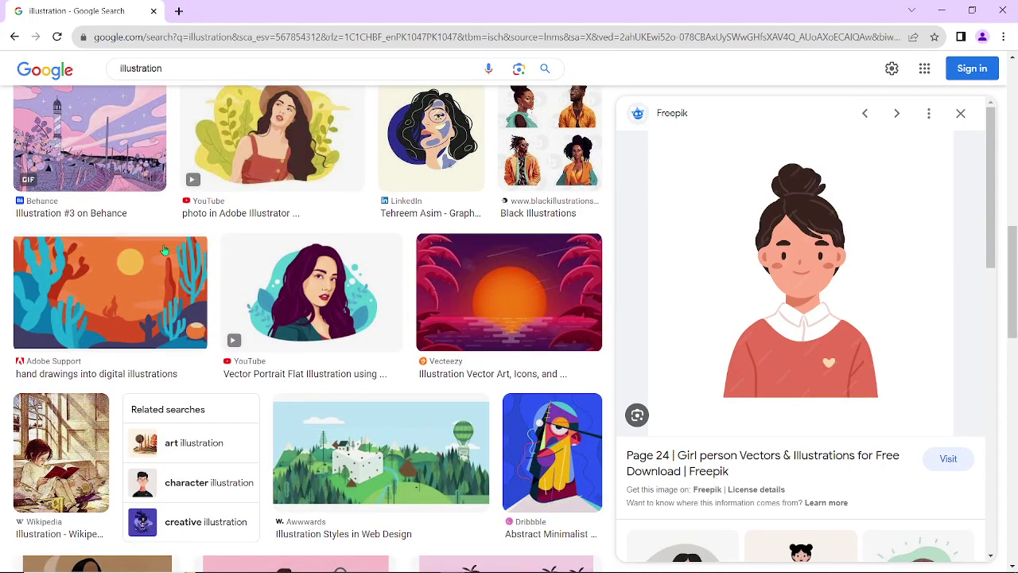
{"action": "left_click", "coordinate": [132, 280]}
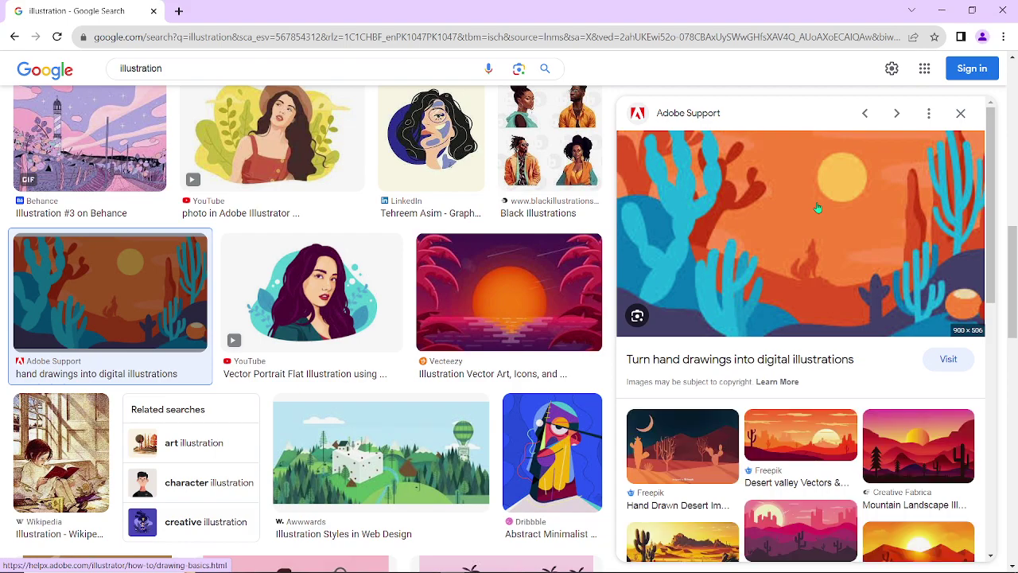
{"action": "left_click", "coordinate": [923, 445]}
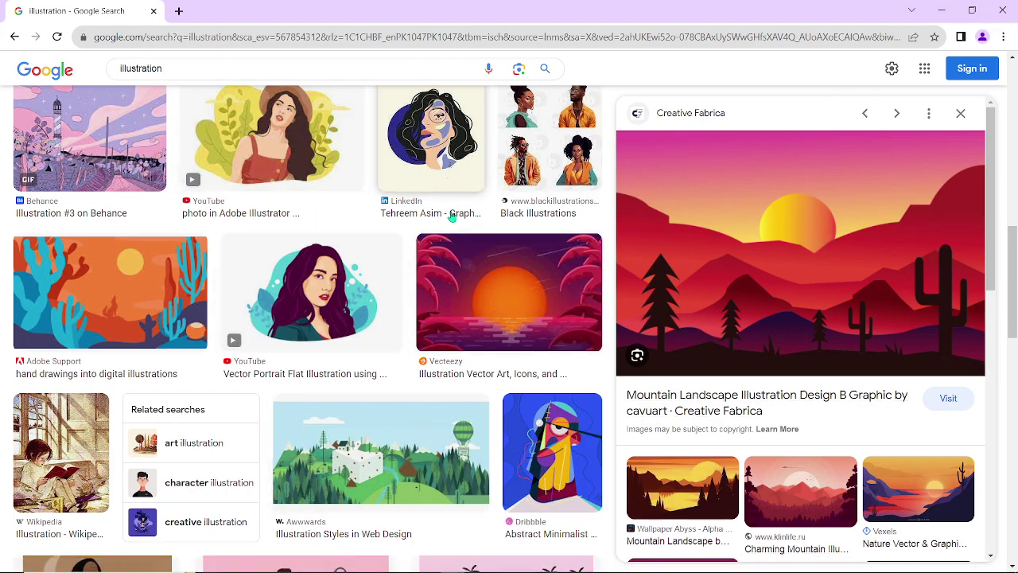
{"action": "left_click_drag", "start_coordinate": [1015, 246], "coordinate": [1015, 151]}
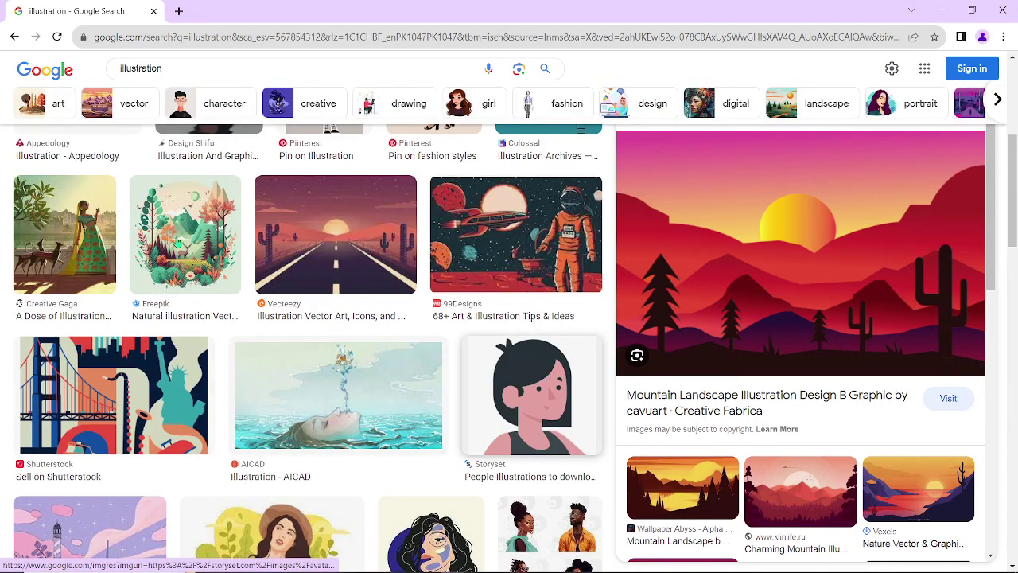
{"action": "left_click", "coordinate": [531, 393]}
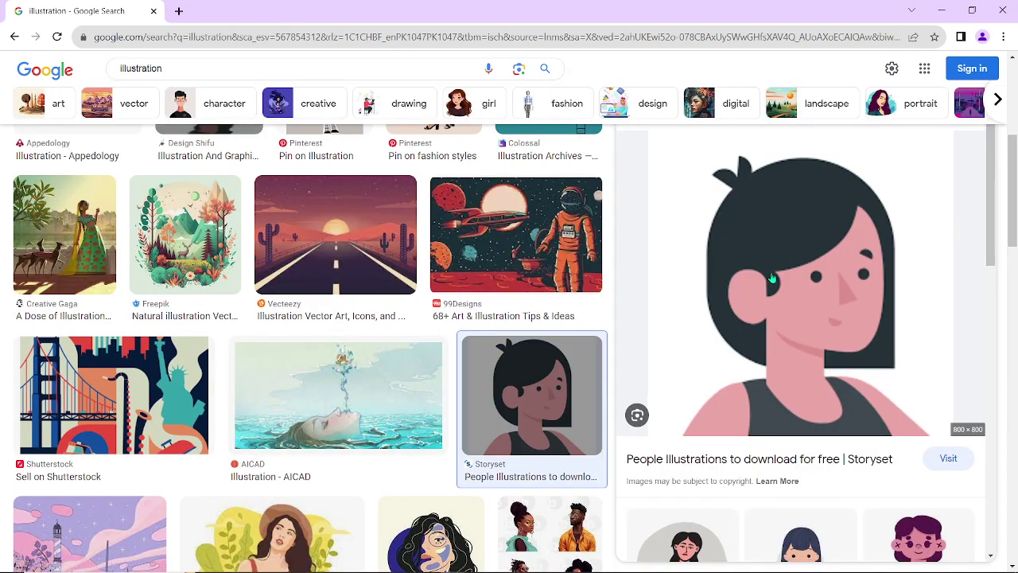
Step: Filter results to 'character' illustrations, preview one, and return to Illustrator
{"action": "left_click", "coordinate": [218, 104]}
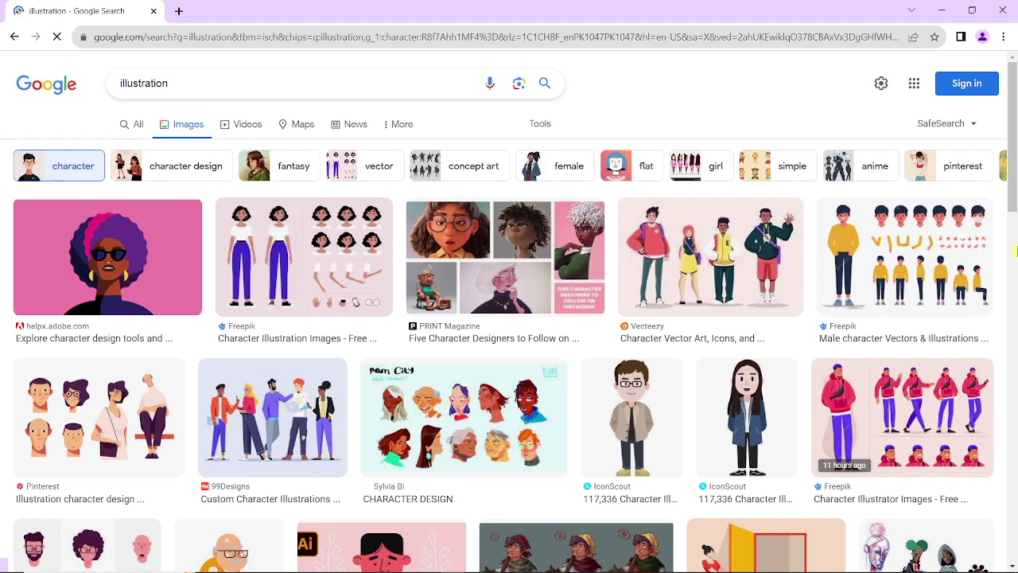
{"action": "scroll", "coordinate": [1015, 199], "scroll_direction": "down", "scroll_amount": 2}
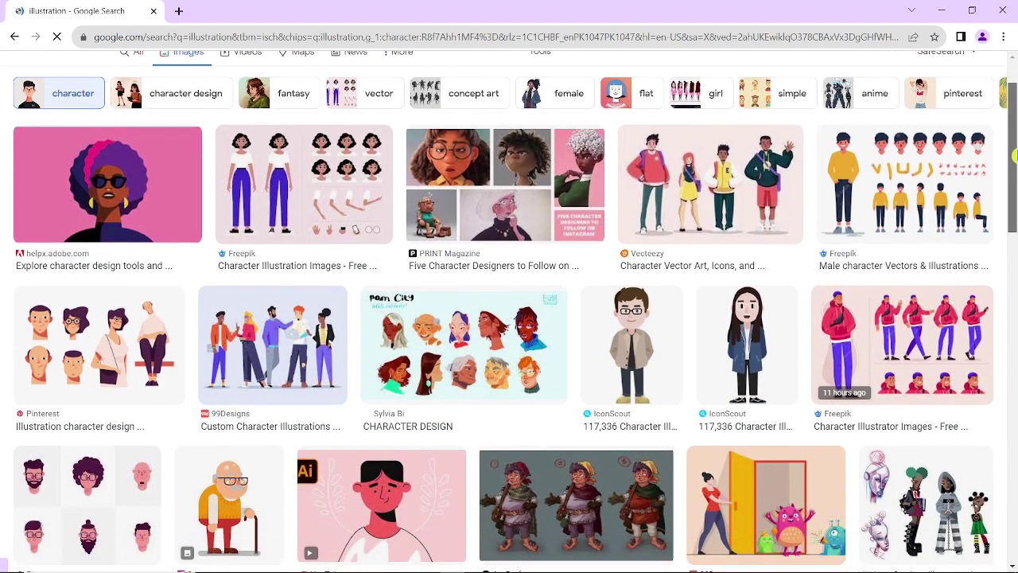
{"action": "mouse_move", "coordinate": [1015, 165]}
{"action": "left_mouse_down"}
{"action": "mouse_move", "coordinate": [1015, 202]}
{"action": "mouse_move", "coordinate": [1015, 190]}
{"action": "left_mouse_up"}
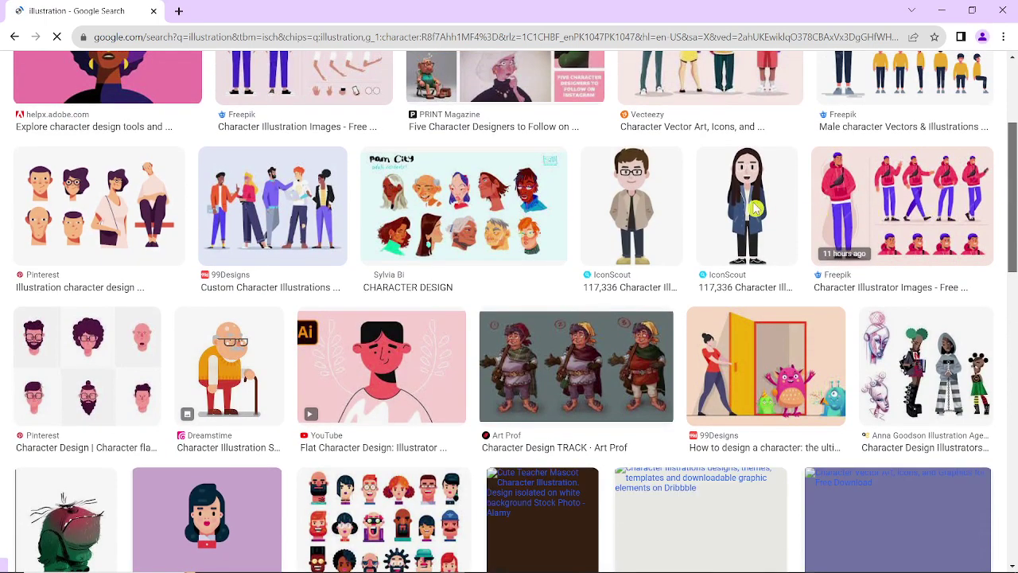
{"action": "left_click", "coordinate": [618, 209]}
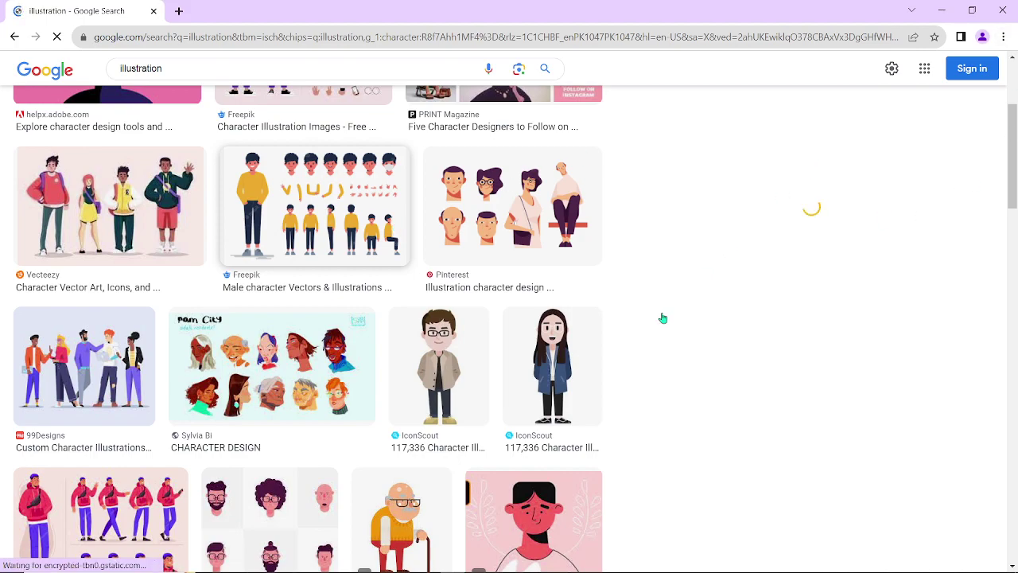
{"action": "mouse_move", "coordinate": [406, 563]}
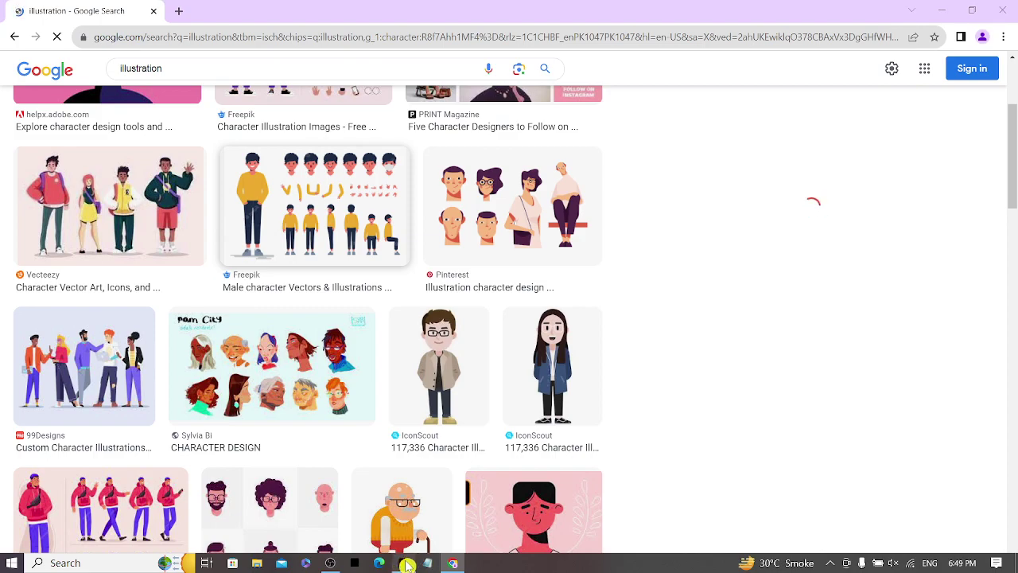
{"action": "left_click", "coordinate": [406, 563]}
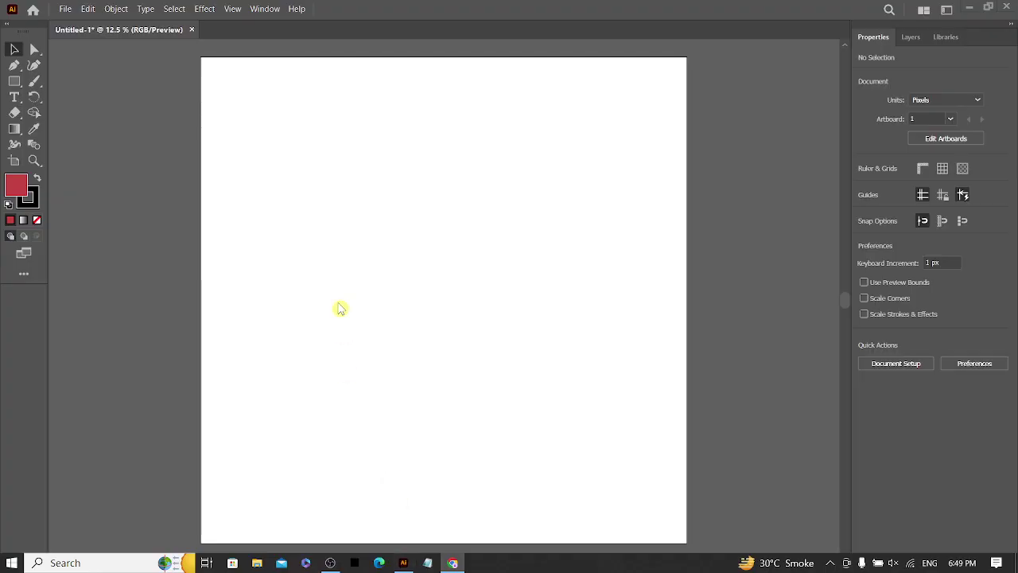
Step: Start an open red Pen path in the upper left with a curved point and corners, undoing a misplaced point
{"action": "left_click", "coordinate": [14, 66]}
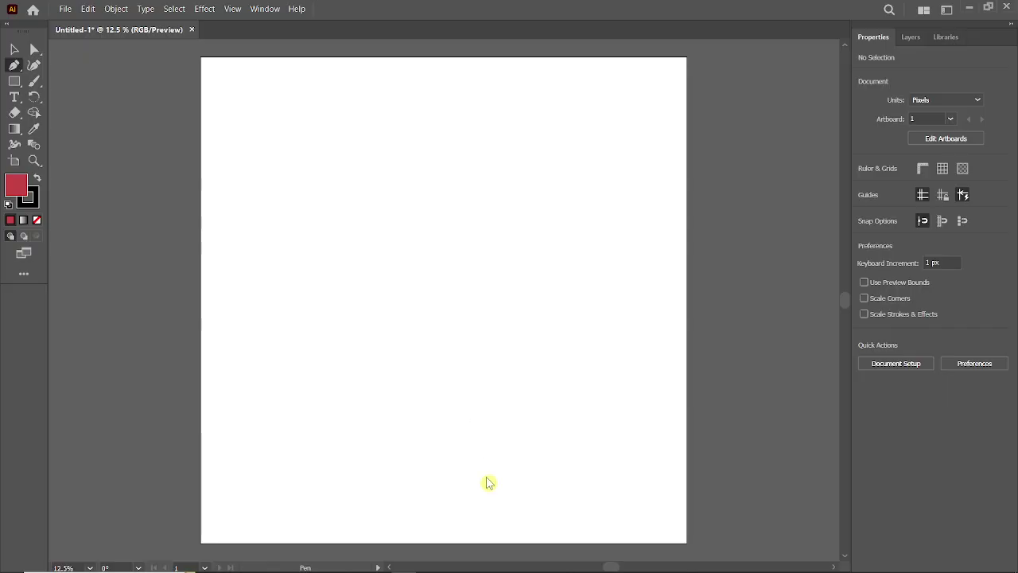
{"action": "left_click", "coordinate": [303, 286]}
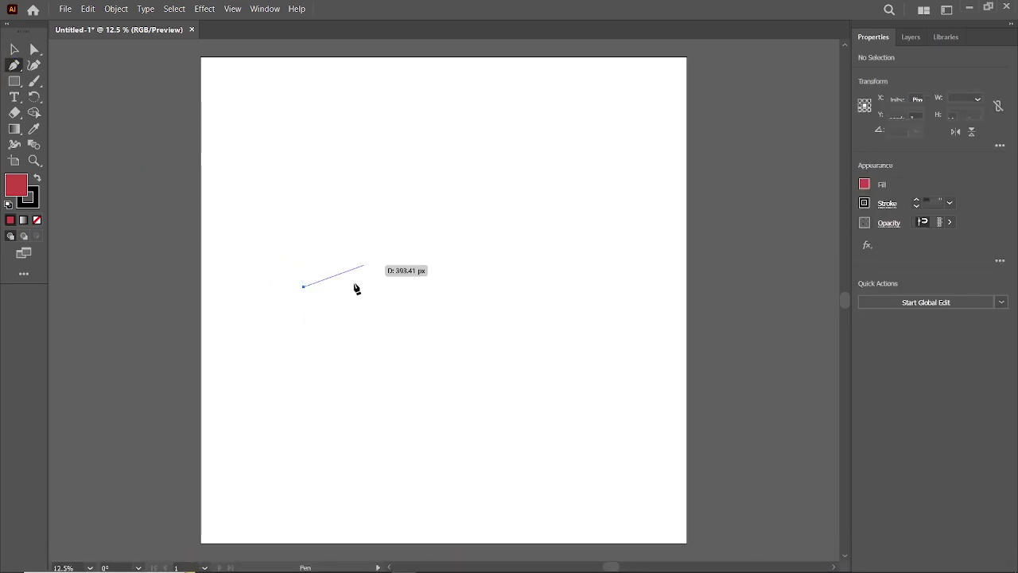
{"action": "key", "text": "Escape"}
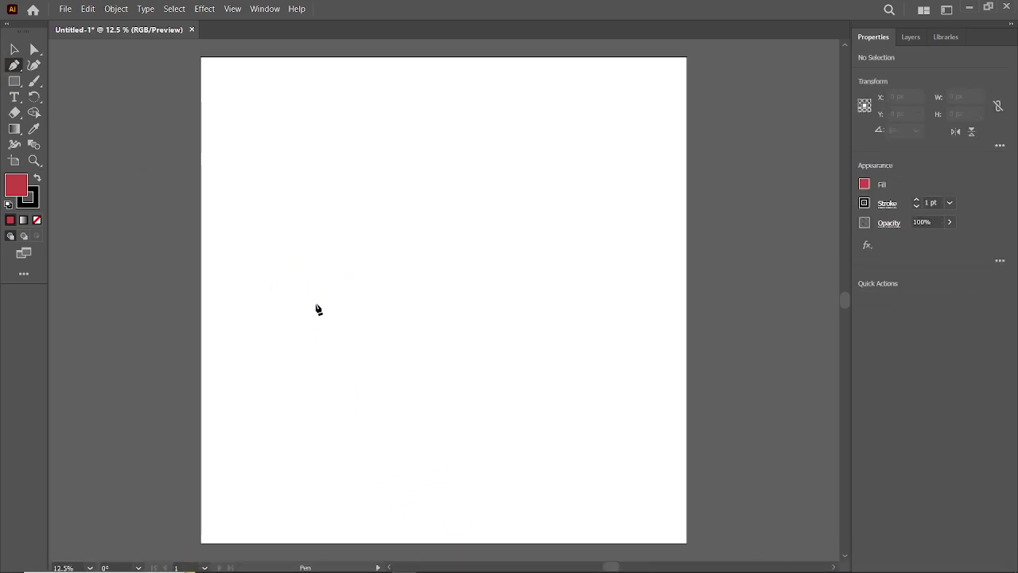
{"action": "left_click", "coordinate": [245, 190]}
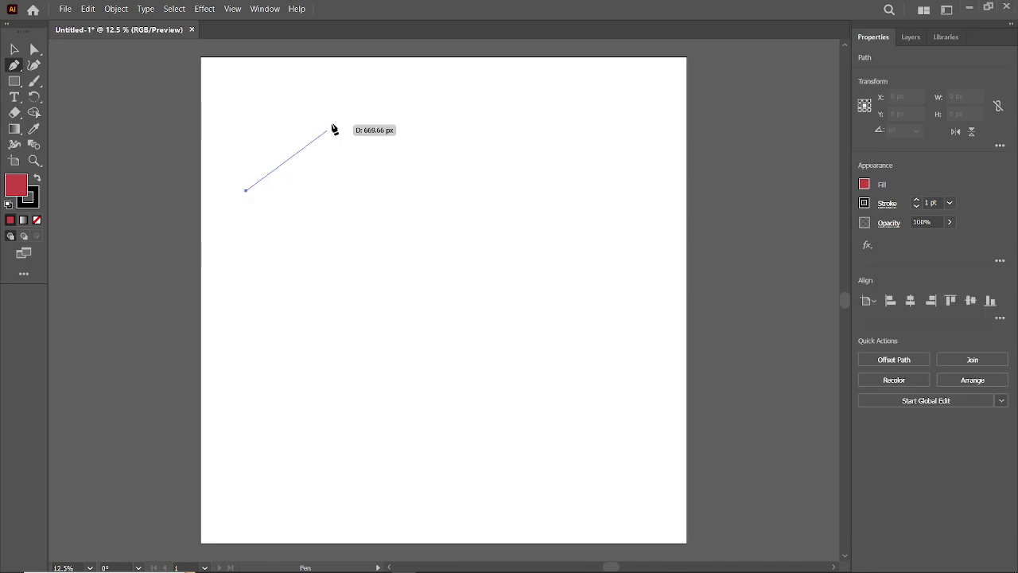
{"action": "mouse_move", "coordinate": [383, 134]}
{"action": "left_mouse_down"}
{"action": "mouse_move", "coordinate": [538, 137]}
{"action": "mouse_move", "coordinate": [520, 159]}
{"action": "mouse_move", "coordinate": [479, 174]}
{"action": "mouse_move", "coordinate": [501, 161]}
{"action": "mouse_move", "coordinate": [575, 206]}
{"action": "mouse_move", "coordinate": [593, 246]}
{"action": "mouse_move", "coordinate": [617, 255]}
{"action": "left_mouse_up"}
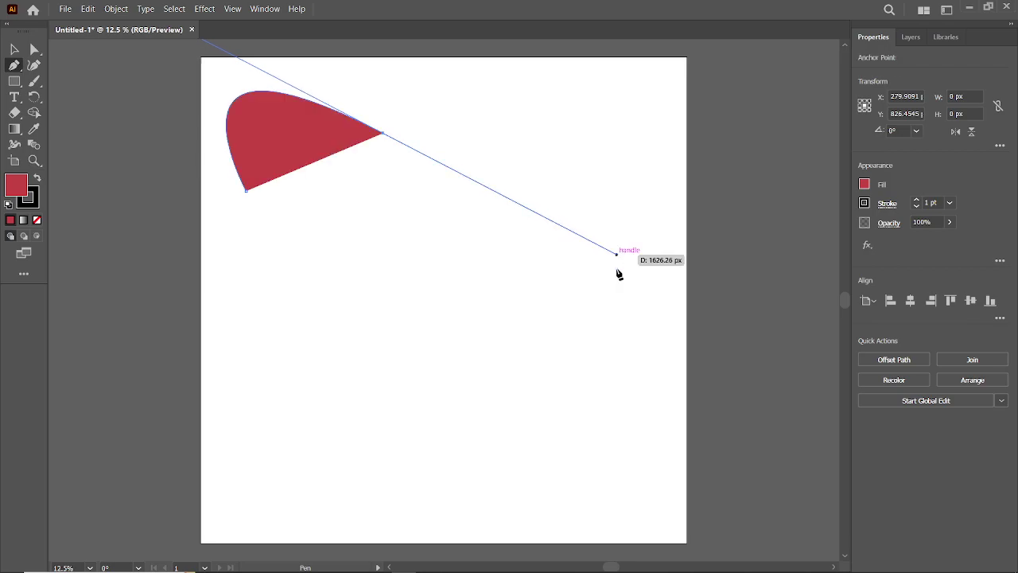
{"action": "left_click", "coordinate": [412, 315]}
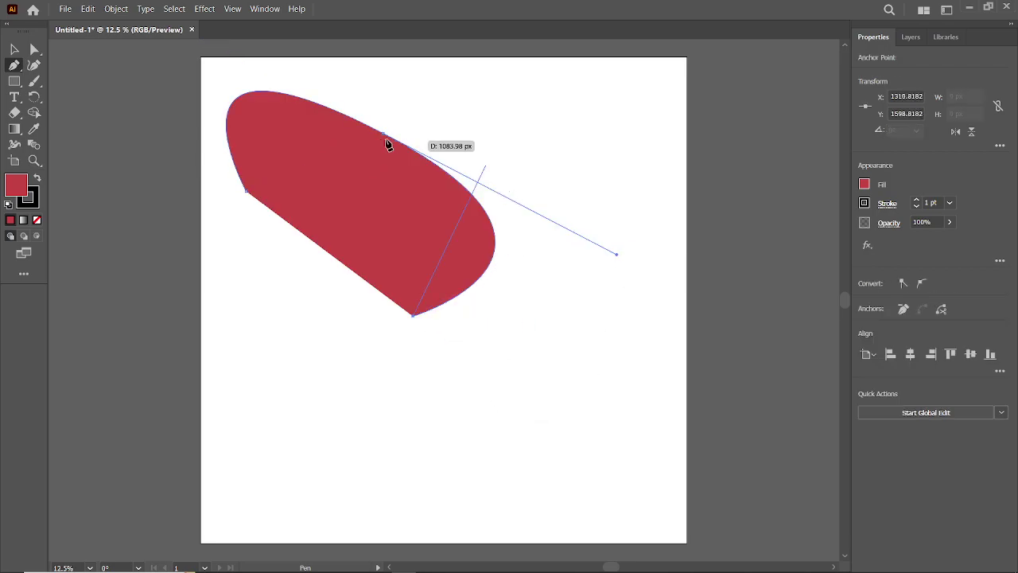
{"action": "key", "text": "ctrl+z"}
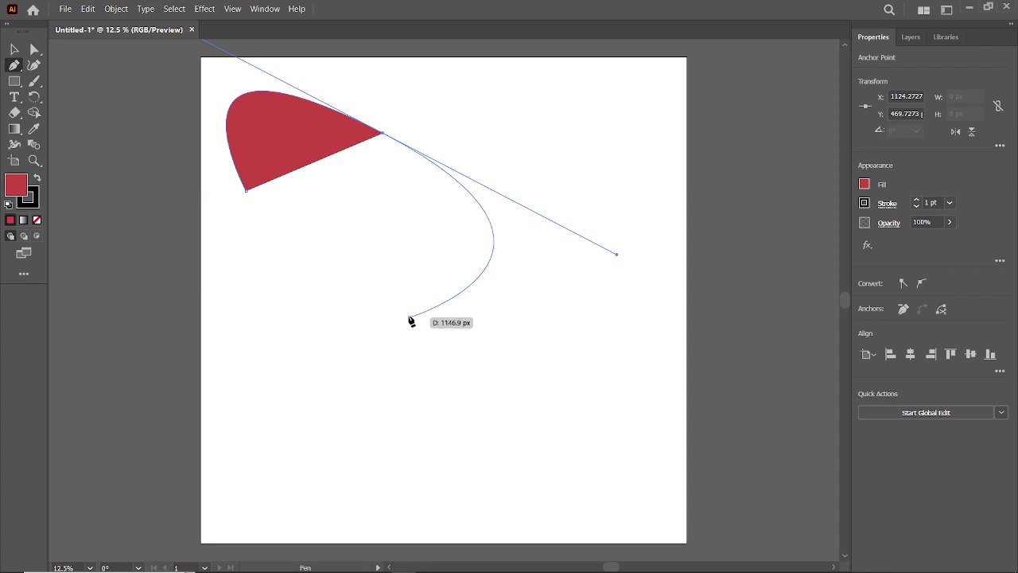
{"action": "left_click", "coordinate": [382, 136]}
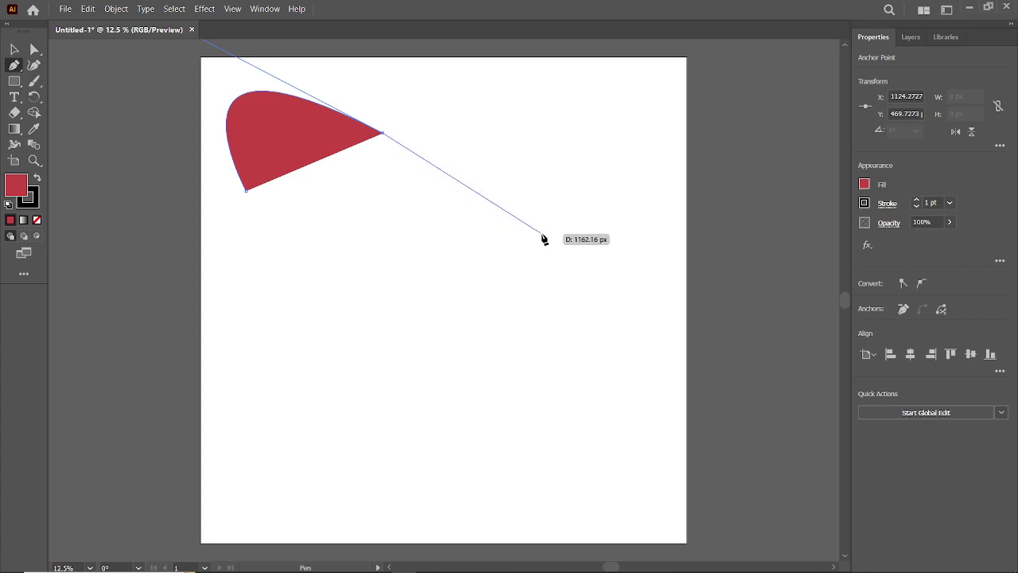
{"action": "left_click", "coordinate": [541, 234]}
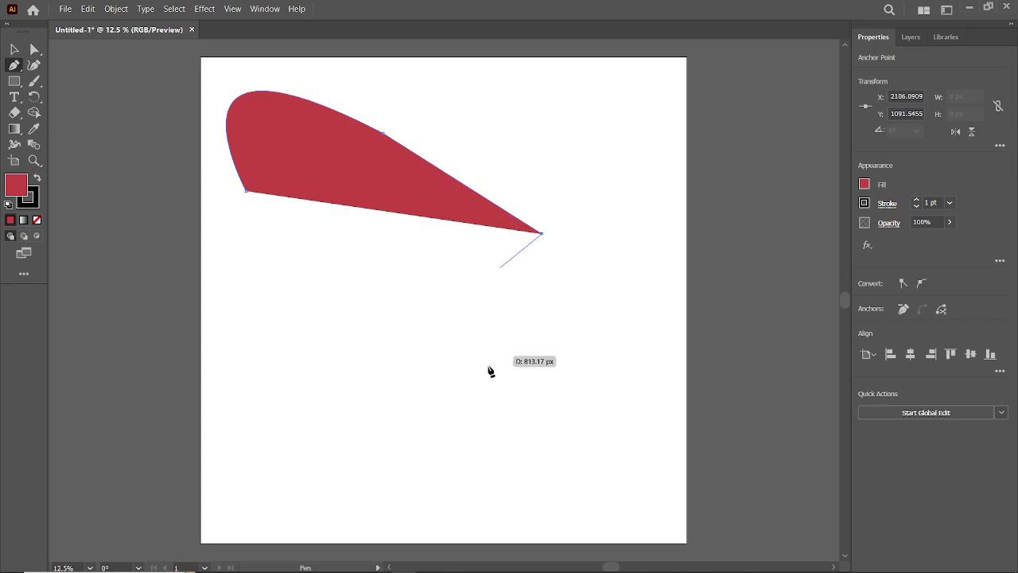
Step: Add curved and corner anchors to close the red path into a two-lobed shape
{"action": "left_click_drag", "start_coordinate": [482, 357], "coordinate": [349, 340]}
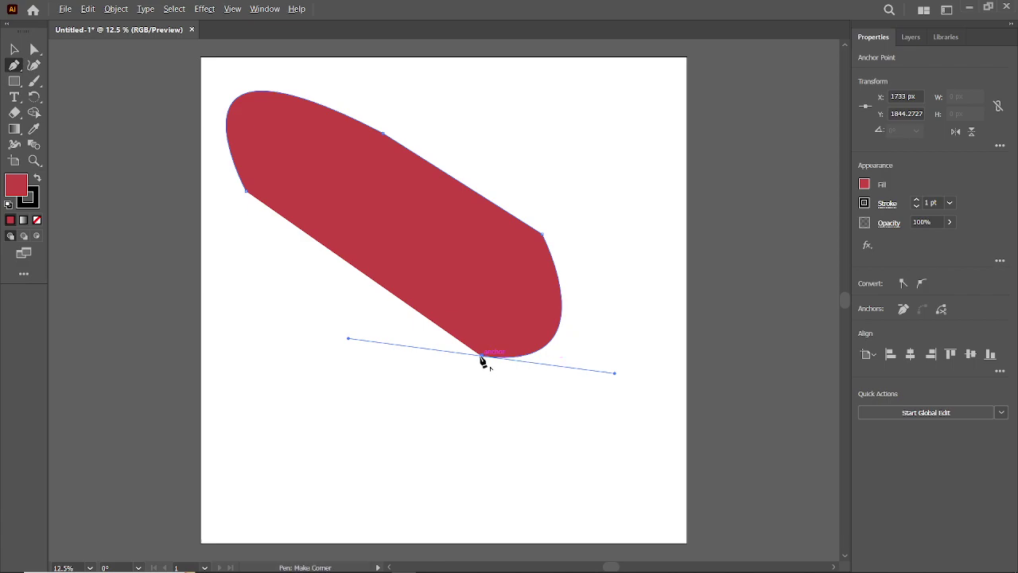
{"action": "left_click_drag", "start_coordinate": [481, 361], "coordinate": [237, 310]}
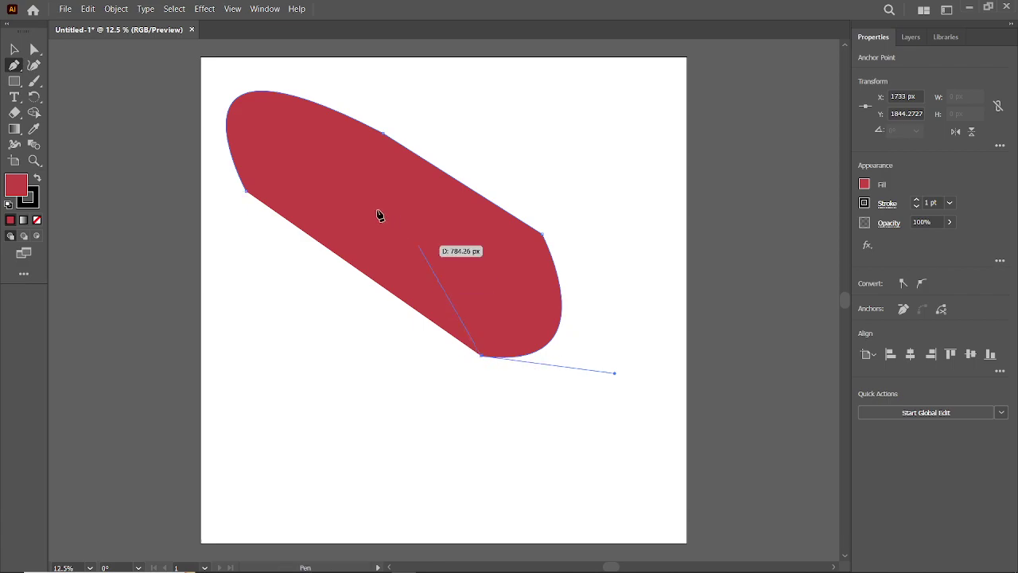
{"action": "left_click_drag", "start_coordinate": [279, 372], "coordinate": [295, 215]}
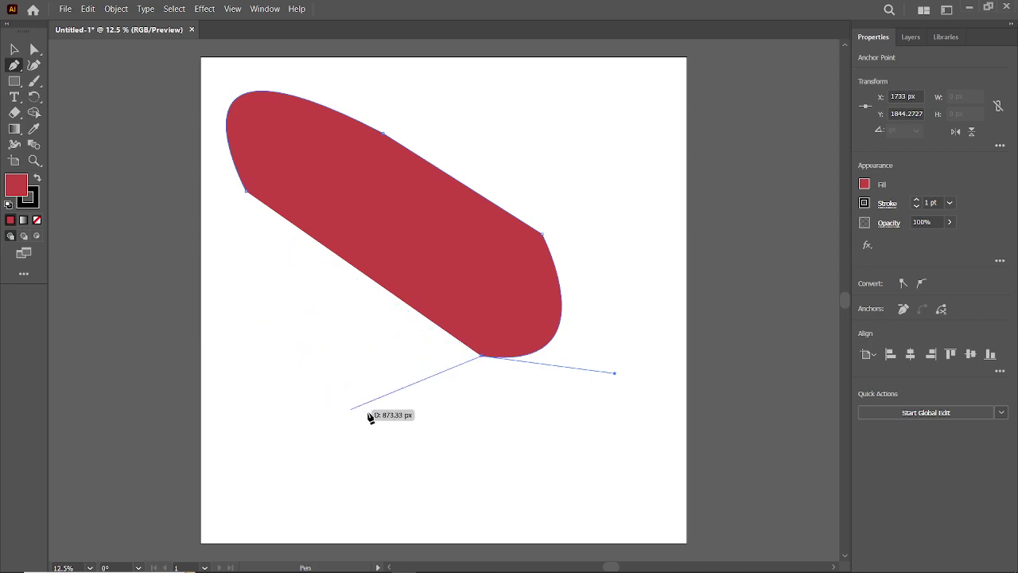
{"action": "left_click_drag", "start_coordinate": [294, 215], "coordinate": [355, 205]}
{"action": "left_click", "coordinate": [357, 206]}
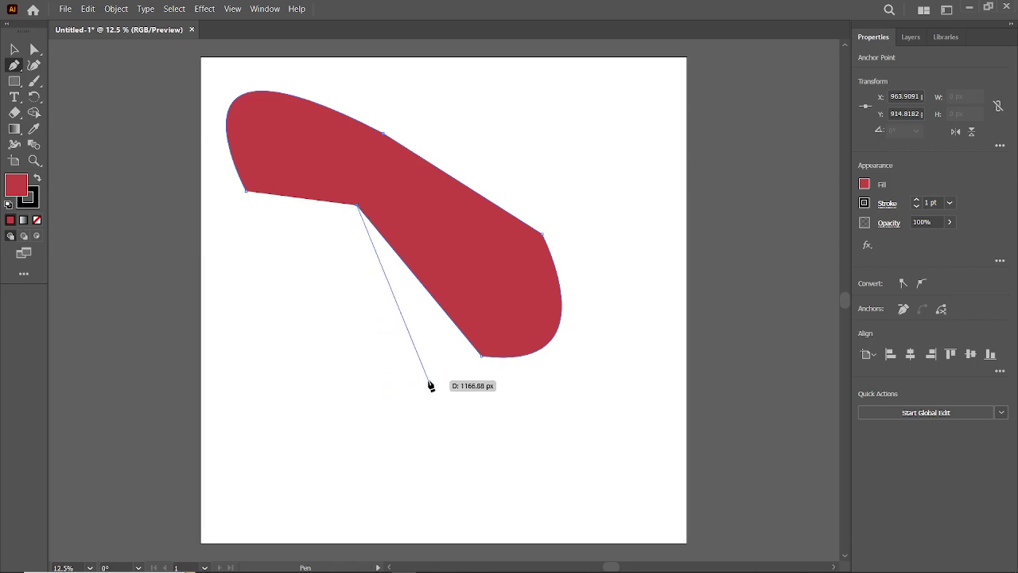
{"action": "mouse_move", "coordinate": [427, 379]}
{"action": "left_mouse_down"}
{"action": "mouse_move", "coordinate": [381, 410]}
{"action": "mouse_move", "coordinate": [377, 376]}
{"action": "left_mouse_up"}
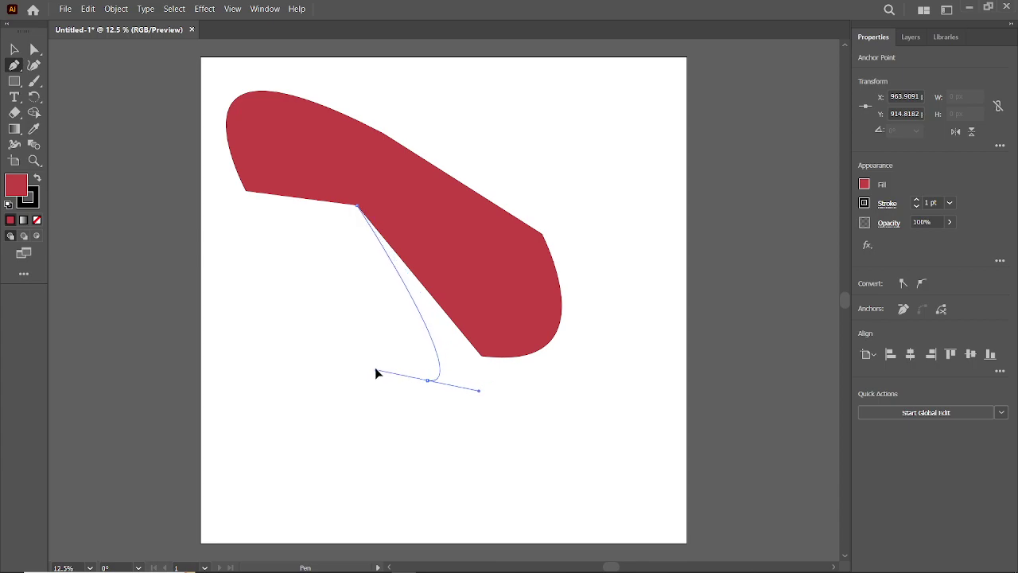
{"action": "left_click_drag", "start_coordinate": [377, 372], "coordinate": [375, 369]}
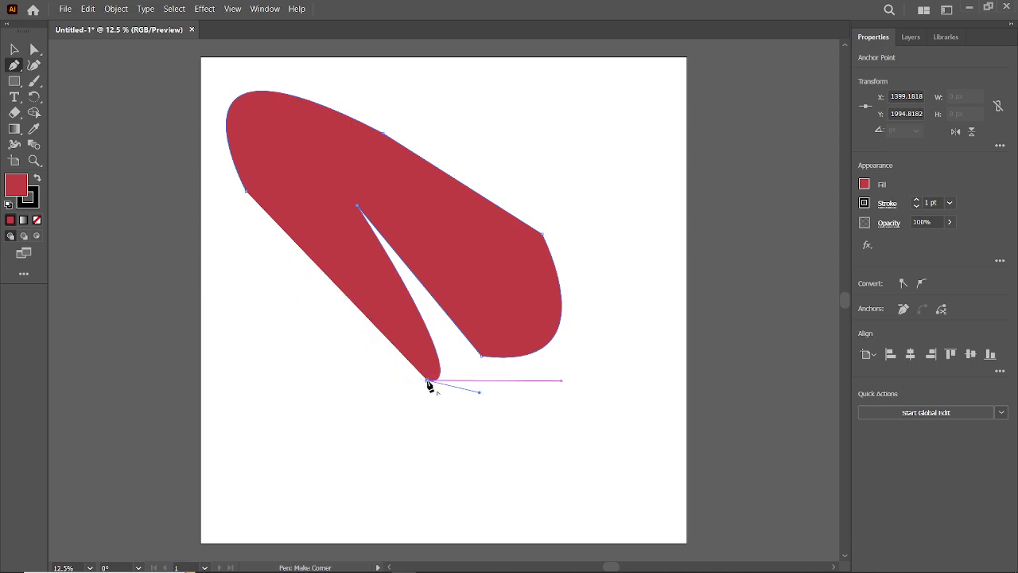
{"action": "mouse_move", "coordinate": [428, 380]}
{"action": "left_mouse_down"}
{"action": "mouse_move", "coordinate": [251, 330]}
{"action": "mouse_move", "coordinate": [288, 221]}
{"action": "mouse_move", "coordinate": [248, 197]}
{"action": "left_mouse_up"}
{"action": "left_click", "coordinate": [247, 192]}
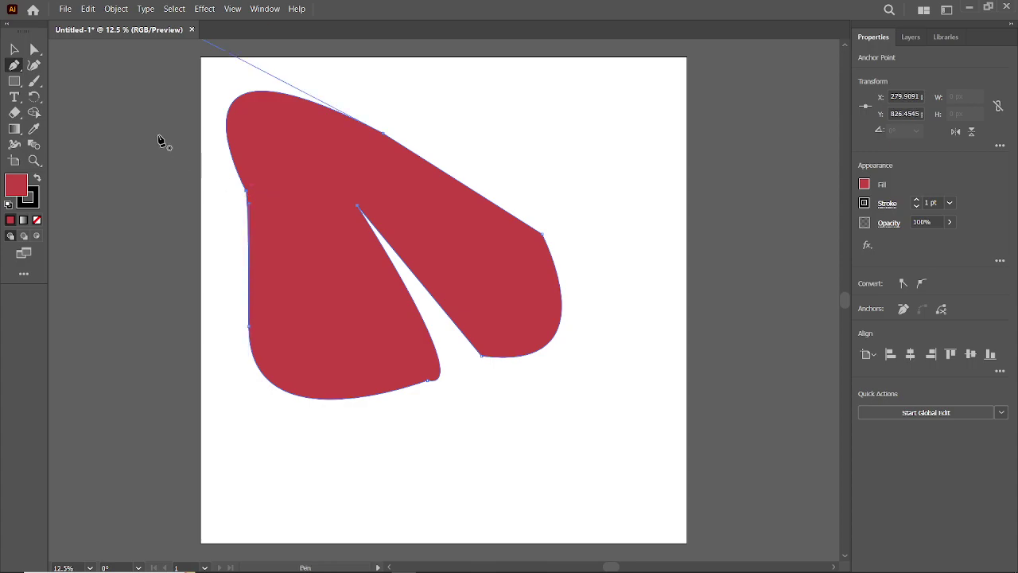
Step: Select the red shape and delete it, leaving the artboard empty
{"action": "left_click", "coordinate": [13, 51]}
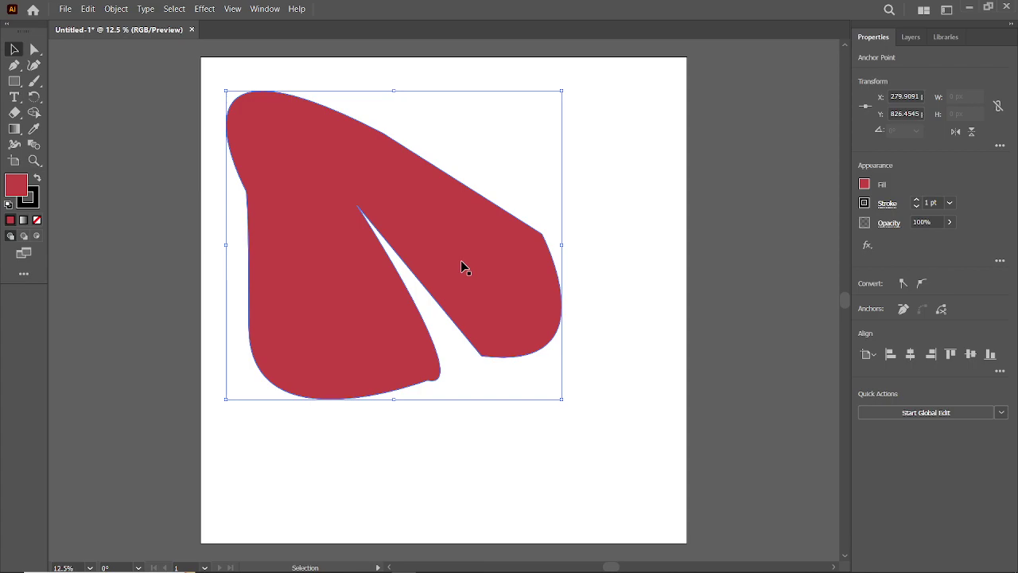
{"action": "key", "text": "ctrl+z"}
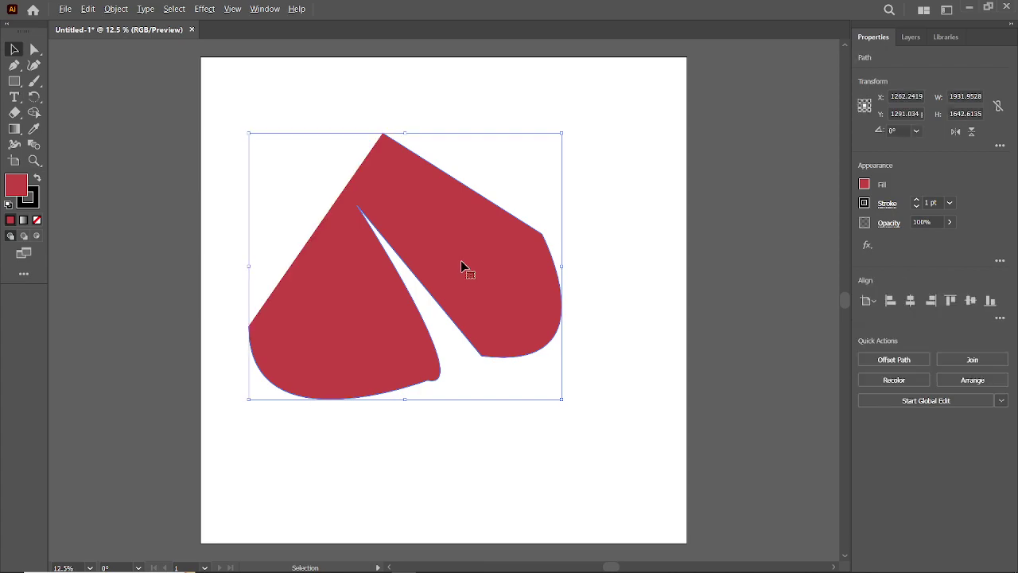
{"action": "key", "text": "Delete"}
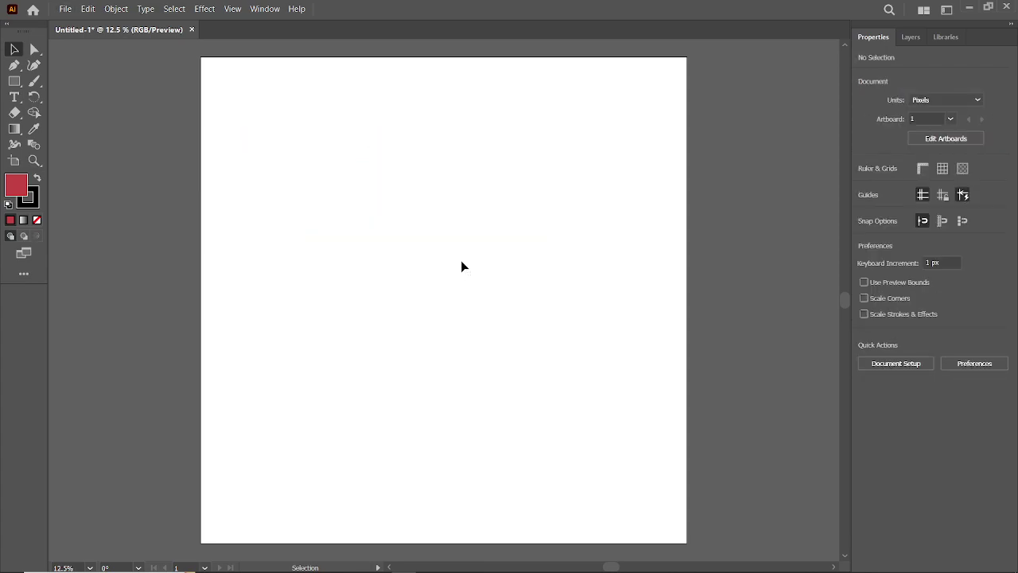
Step: Copy the Pngtree cartoon character with glasses and orange shirt, then return to the Illustrator artboard
{"action": "left_click", "coordinate": [454, 563]}
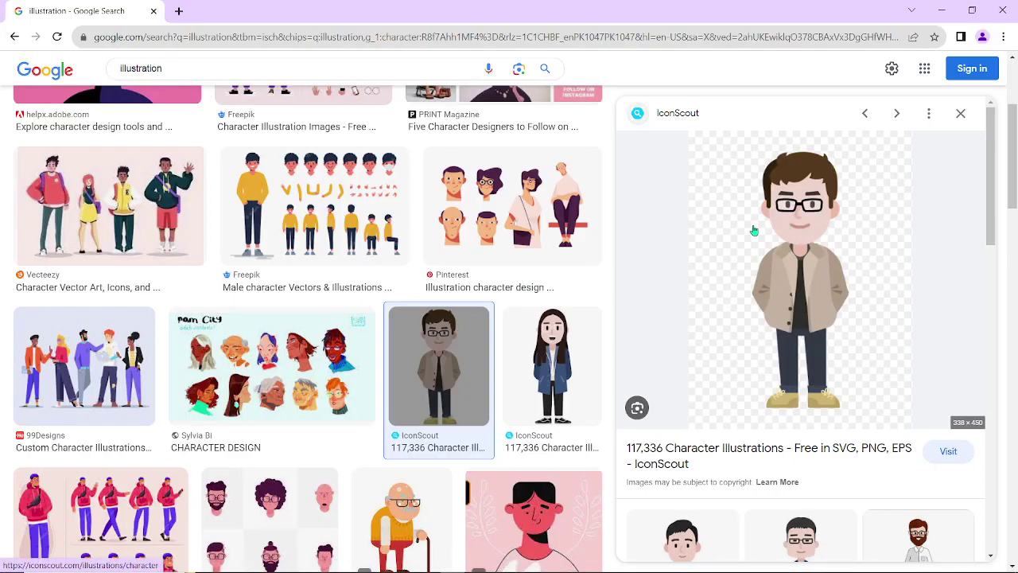
{"action": "left_click_drag", "start_coordinate": [1014, 148], "coordinate": [1015, 193]}
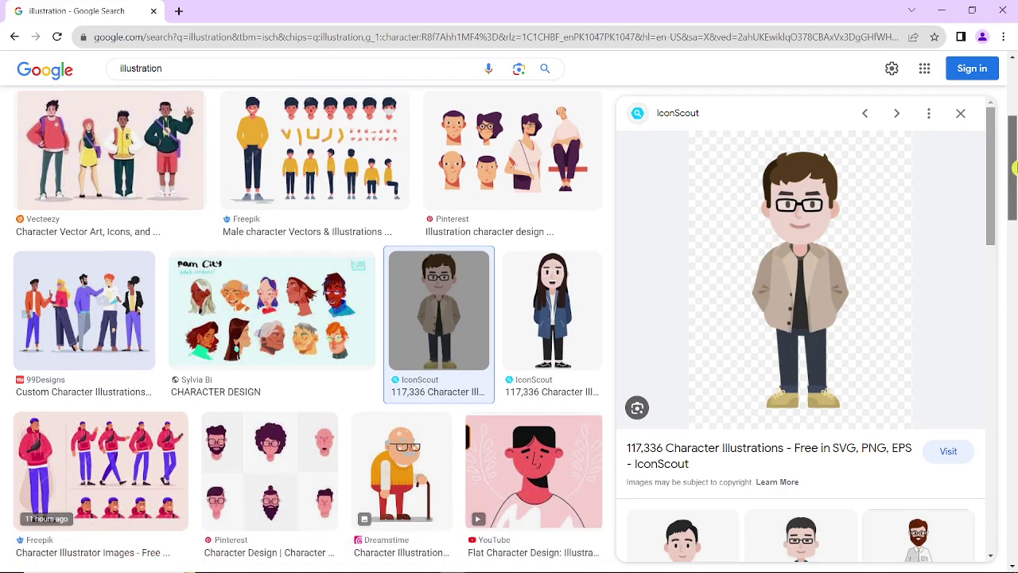
{"action": "left_click_drag", "start_coordinate": [990, 144], "coordinate": [993, 311]}
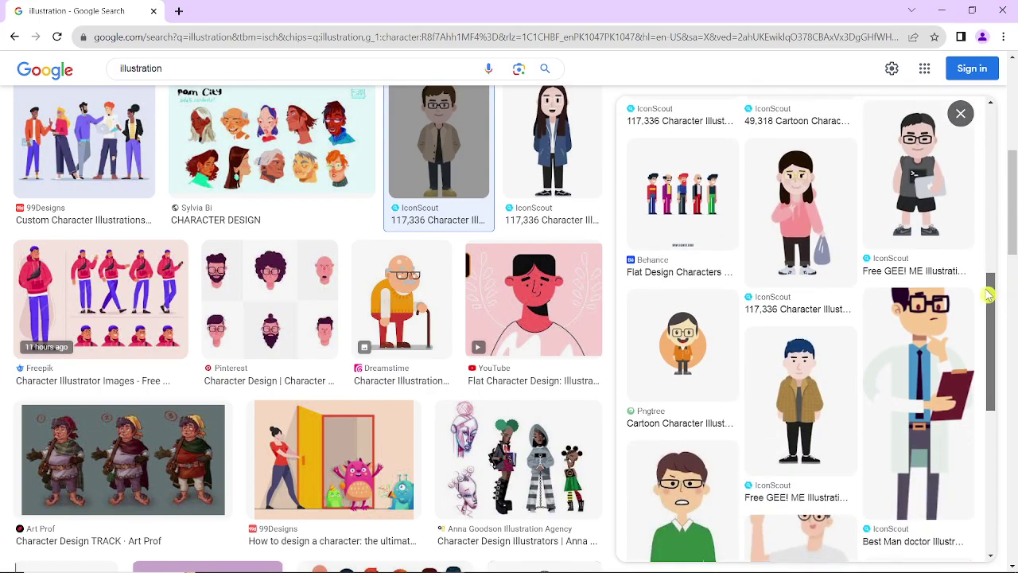
{"action": "left_click", "coordinate": [711, 333]}
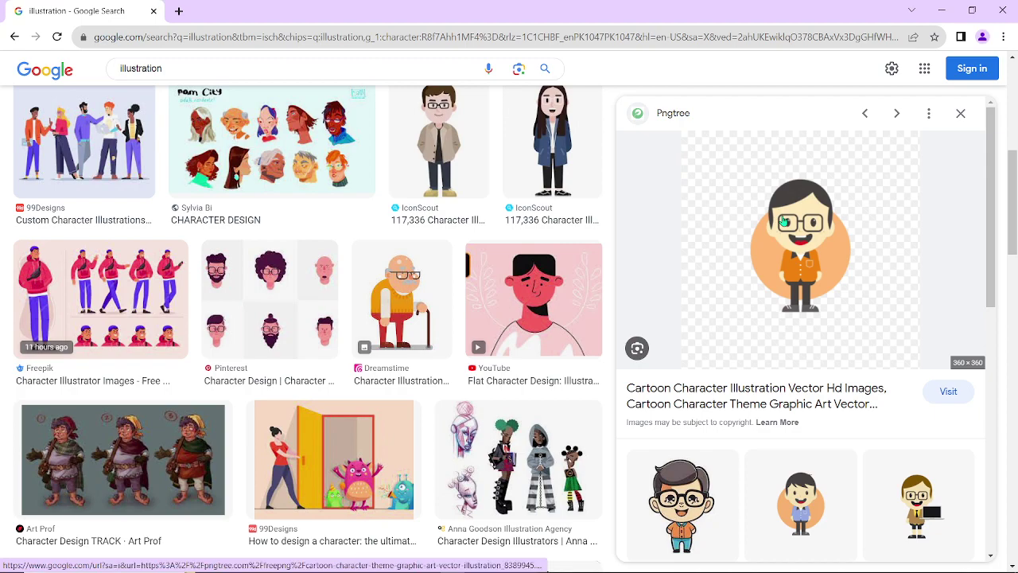
{"action": "right_click", "coordinate": [783, 221]}
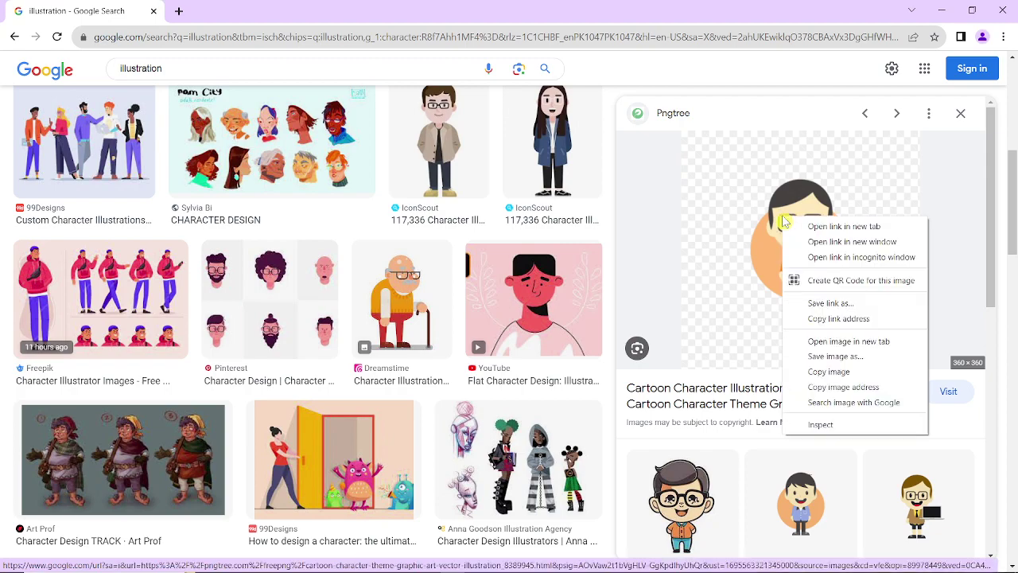
{"action": "left_click", "coordinate": [857, 374]}
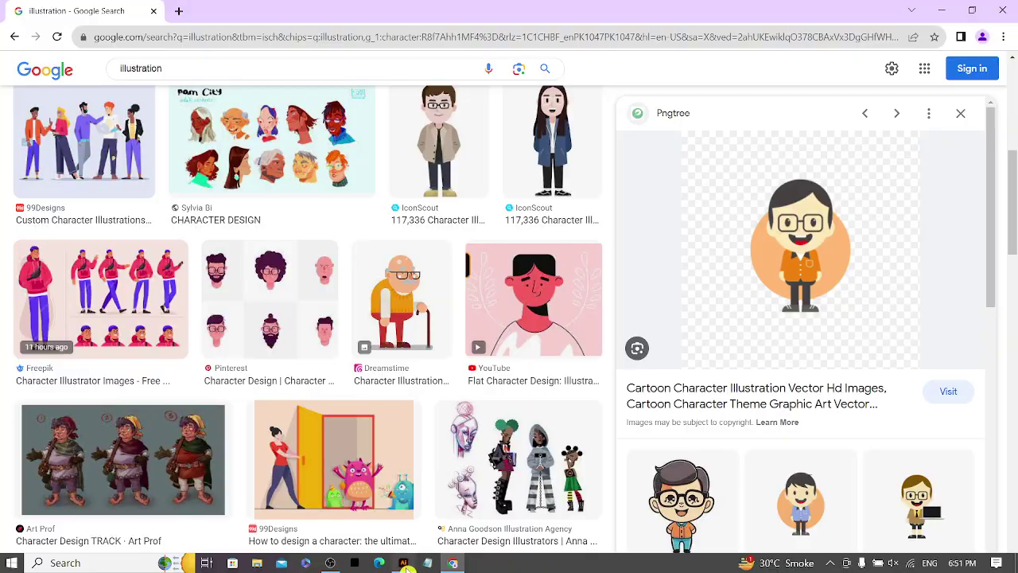
{"action": "left_click", "coordinate": [403, 563]}
{"action": "right_click", "coordinate": [420, 68]}
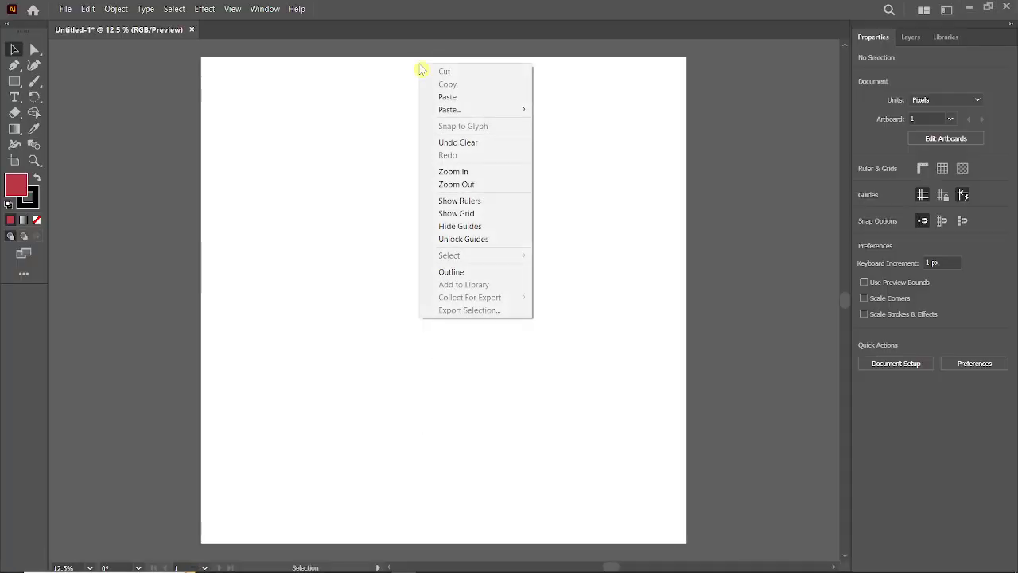
Step: Paste the cartoon, enlarge it from 360 px to about 1489 px, shift it left, and set red fill
{"action": "left_click", "coordinate": [441, 97]}
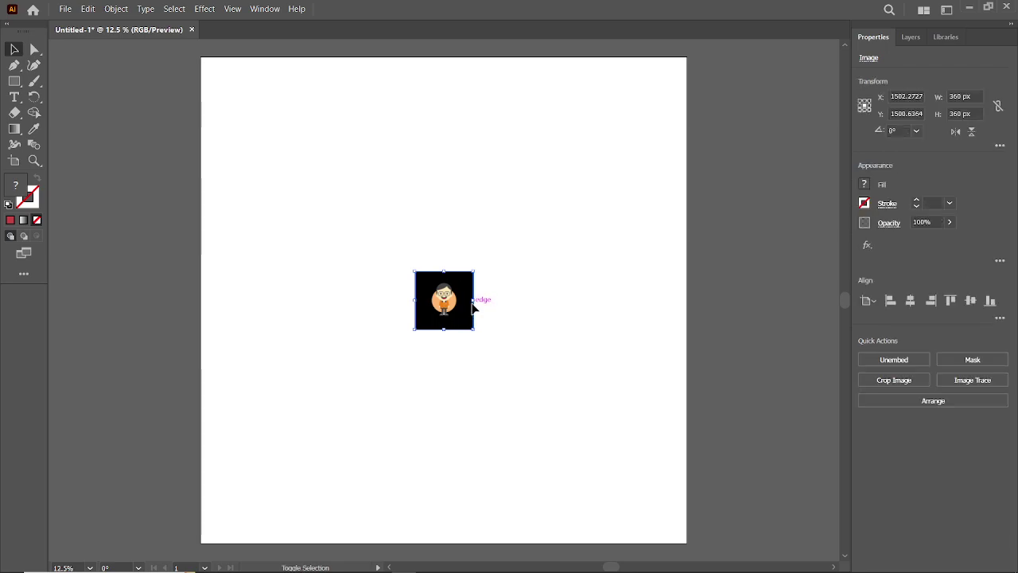
{"action": "left_click_drag", "start_coordinate": [473, 301], "coordinate": [654, 298]}
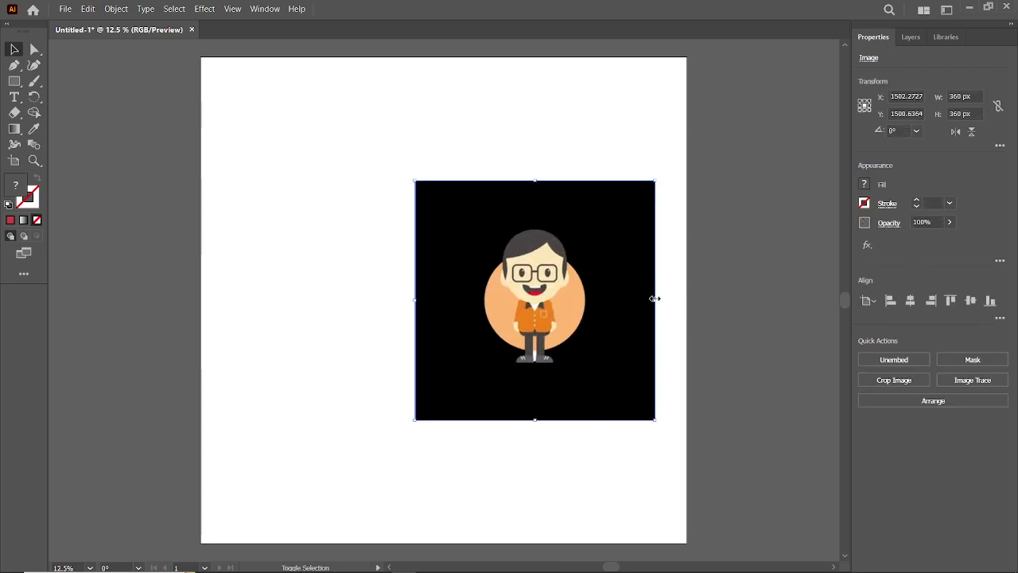
{"action": "left_click_drag", "start_coordinate": [447, 294], "coordinate": [393, 288]}
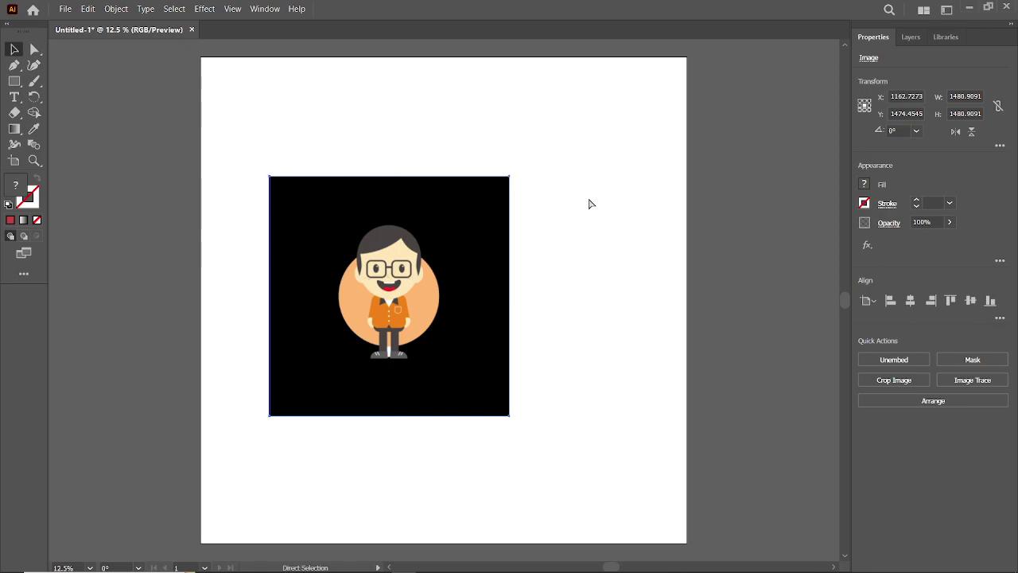
{"action": "key", "text": "ctrl+equal"}
{"action": "key", "text": "ctrl+equal"}
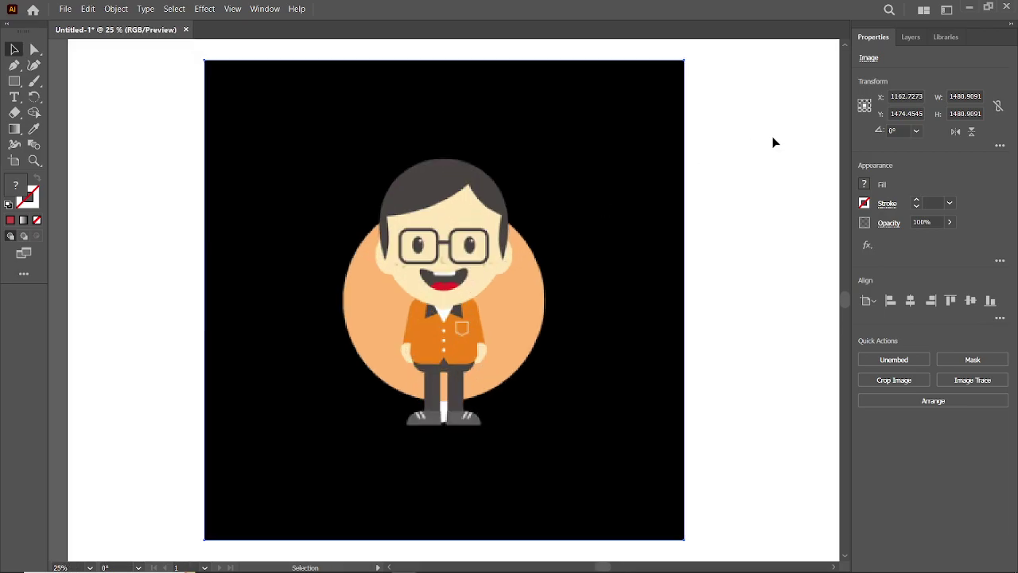
{"action": "left_click", "coordinate": [673, 114]}
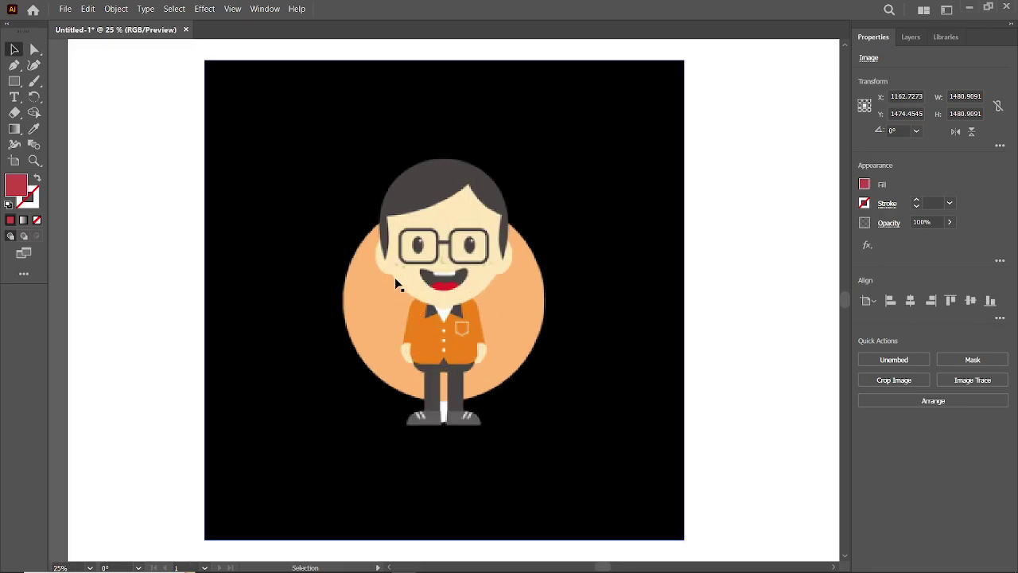
{"action": "key", "text": "ctrl+shift+a"}
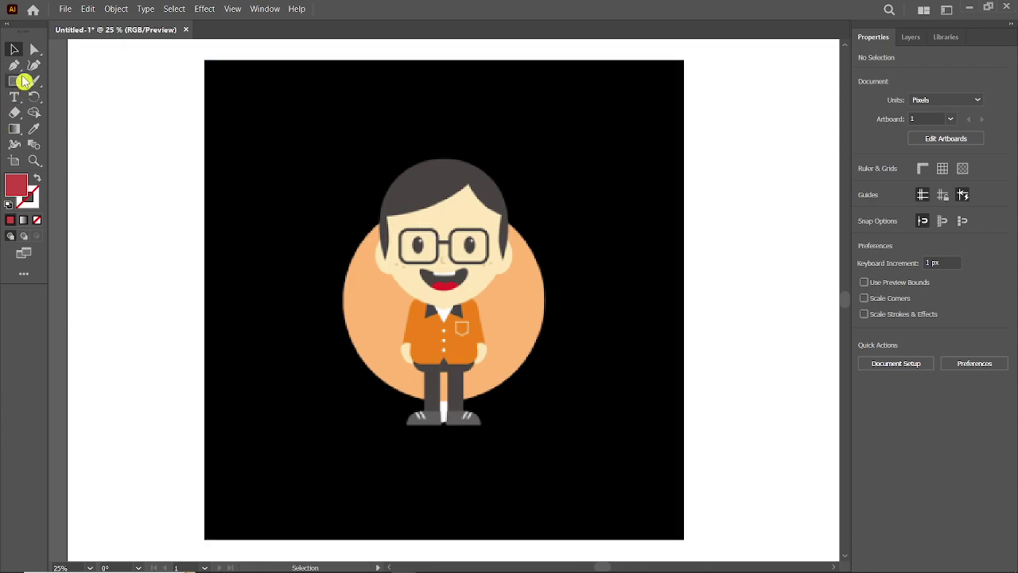
Step: Trace the top of the character's hair with a curved red Pen path
{"action": "left_click", "coordinate": [12, 64]}
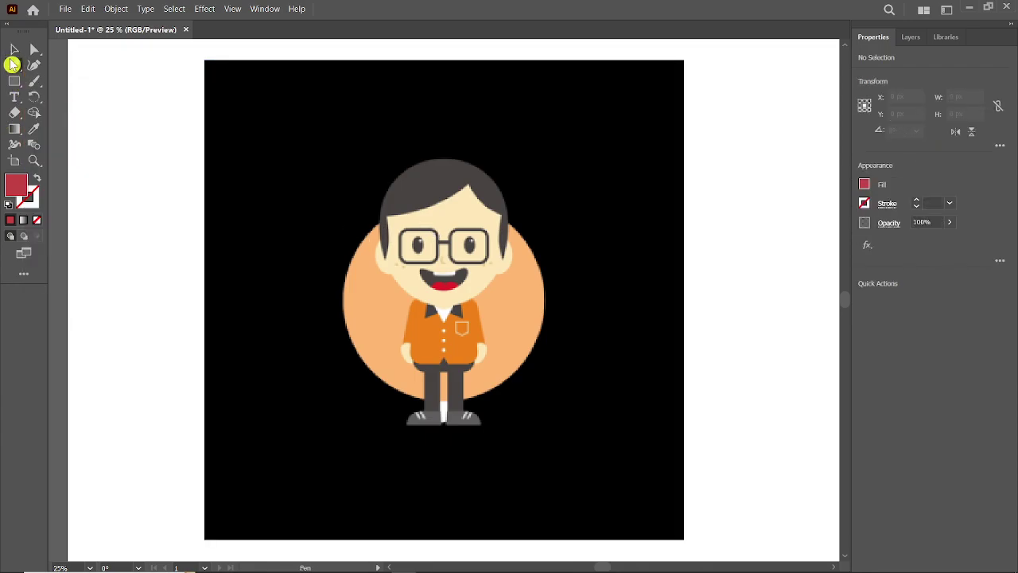
{"action": "left_click", "coordinate": [383, 258]}
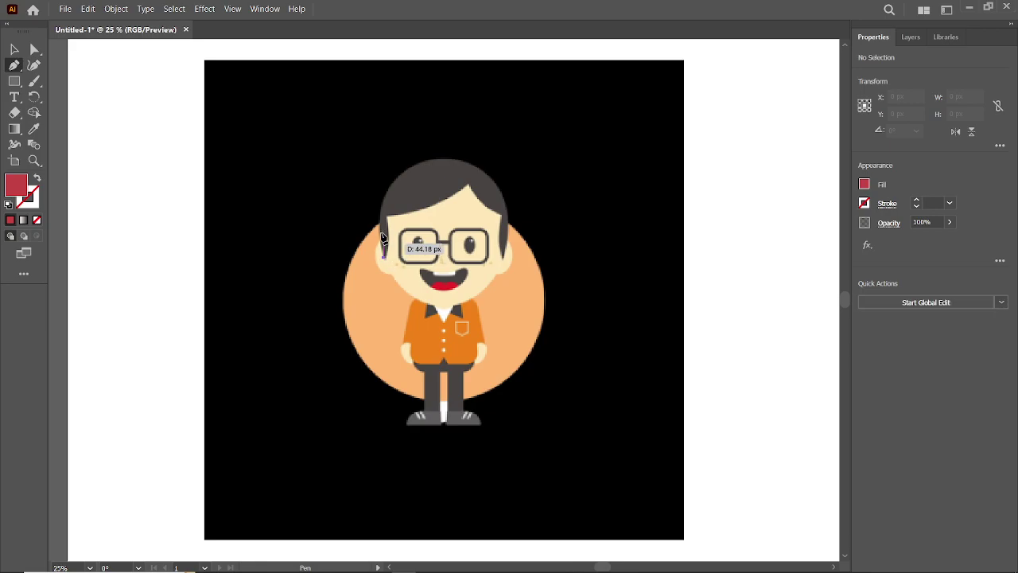
{"action": "left_click", "coordinate": [398, 176]}
{"action": "left_click_drag", "start_coordinate": [419, 163], "coordinate": [465, 148]}
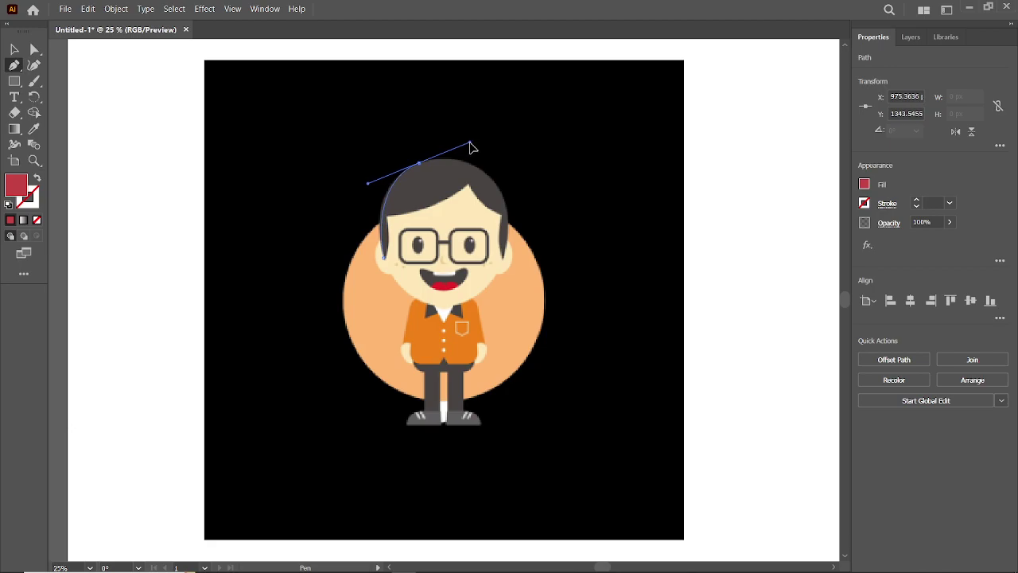
{"action": "left_click_drag", "start_coordinate": [469, 152], "coordinate": [499, 191]}
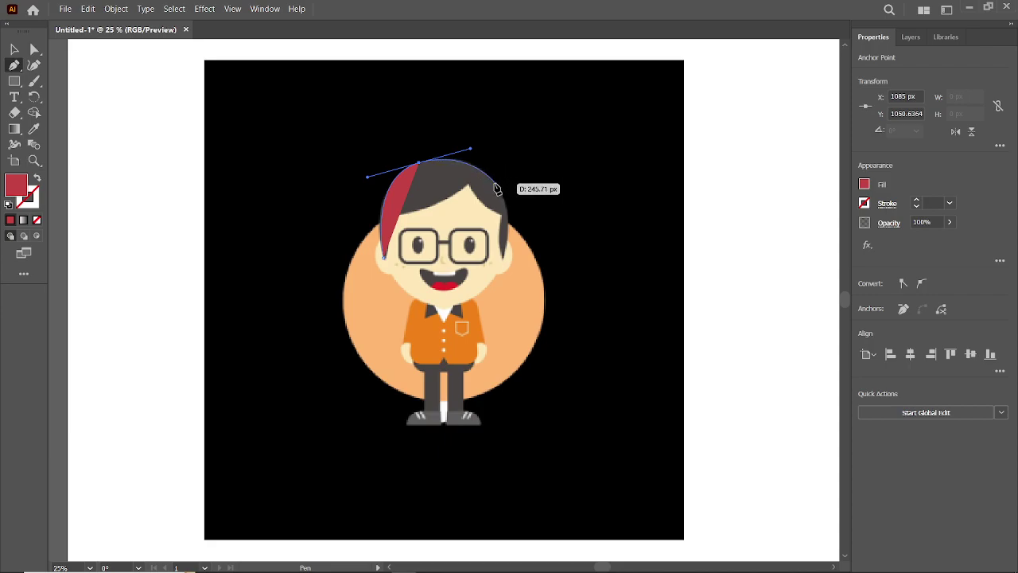
{"action": "left_click_drag", "start_coordinate": [493, 182], "coordinate": [529, 198]}
{"action": "left_click_drag", "start_coordinate": [556, 293], "coordinate": [422, 210]}
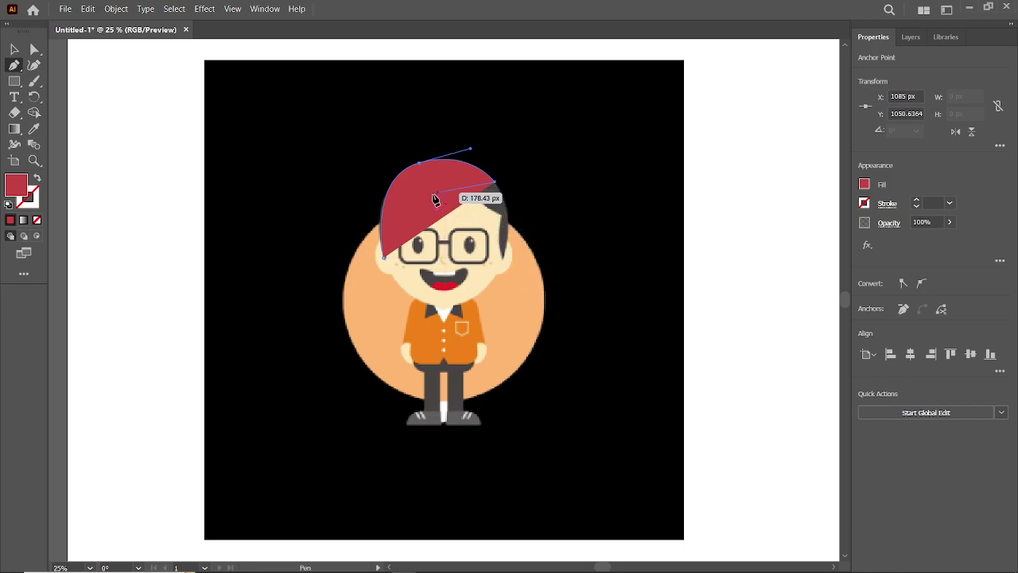
{"action": "left_click_drag", "start_coordinate": [422, 210], "coordinate": [443, 201]}
{"action": "left_click_drag", "start_coordinate": [909, 230], "coordinate": [903, 222]}
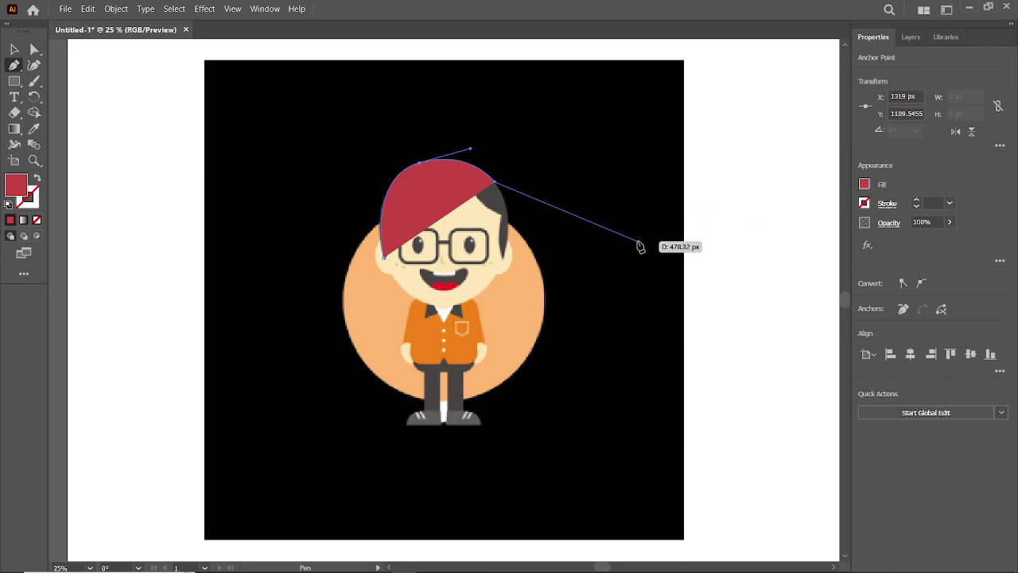
{"action": "left_click", "coordinate": [868, 189]}
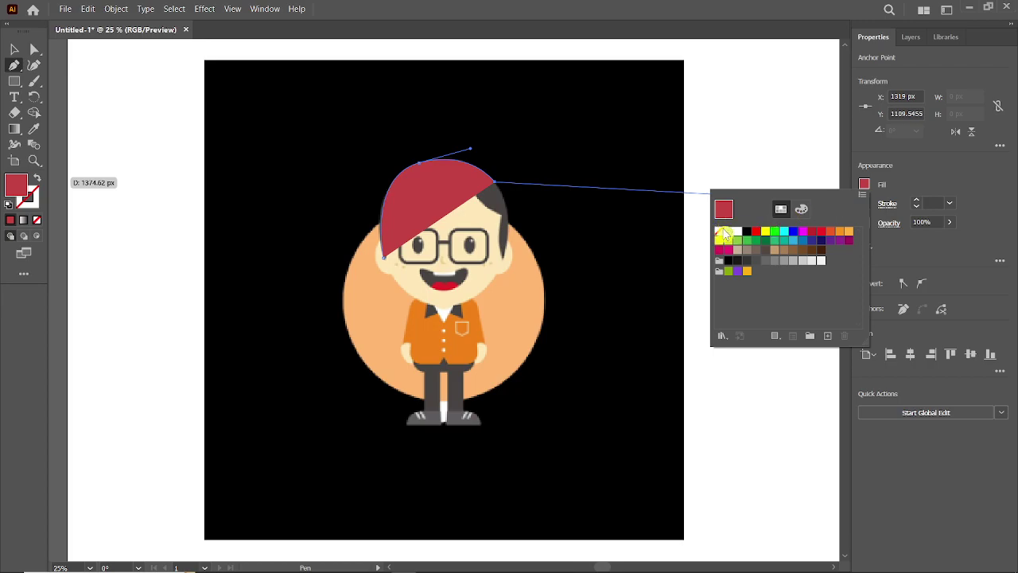
Step: Set the hair path to no fill with a black outline and start it down the hair's right side
{"action": "left_click", "coordinate": [719, 232]}
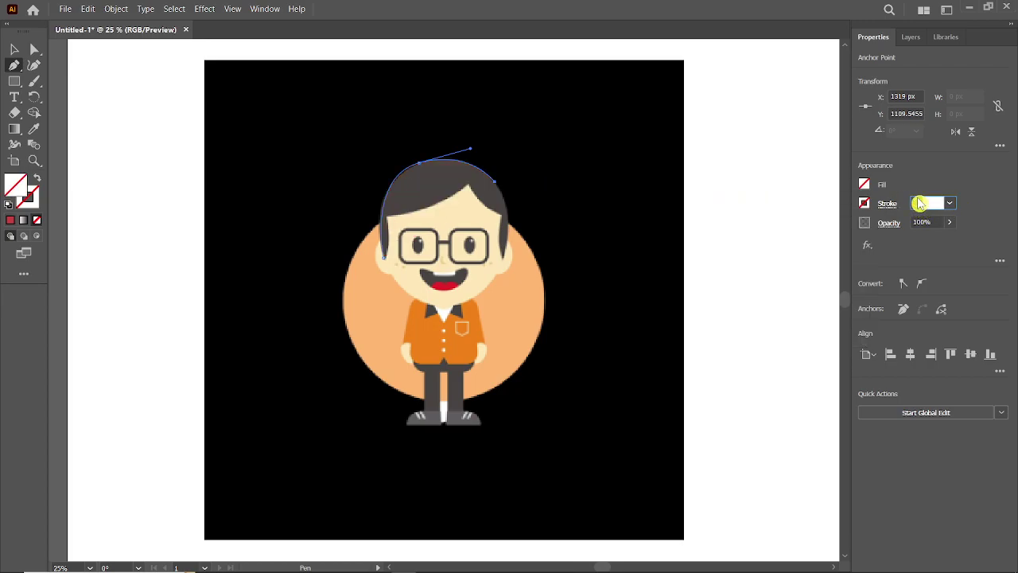
{"action": "left_click", "coordinate": [919, 203]}
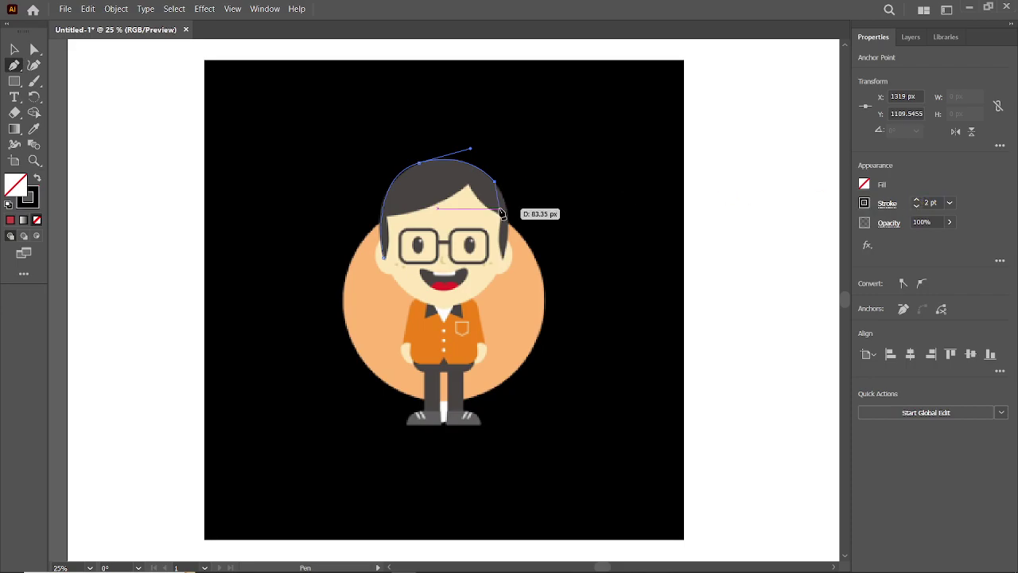
{"action": "left_click", "coordinate": [504, 260]}
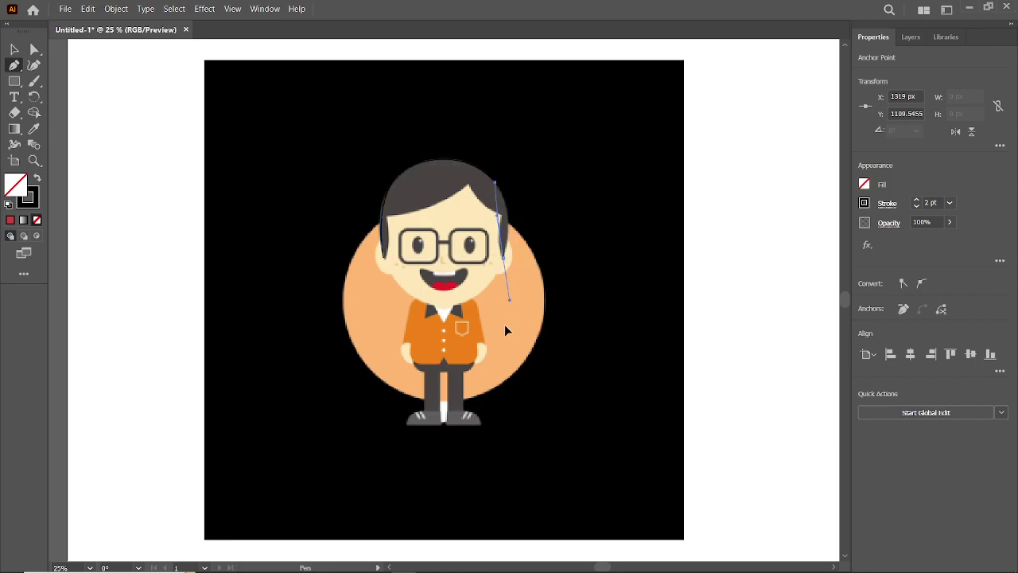
{"action": "mouse_move", "coordinate": [506, 326]}
{"action": "left_mouse_down"}
{"action": "mouse_move", "coordinate": [484, 313]}
{"action": "mouse_move", "coordinate": [494, 307]}
{"action": "left_mouse_up"}
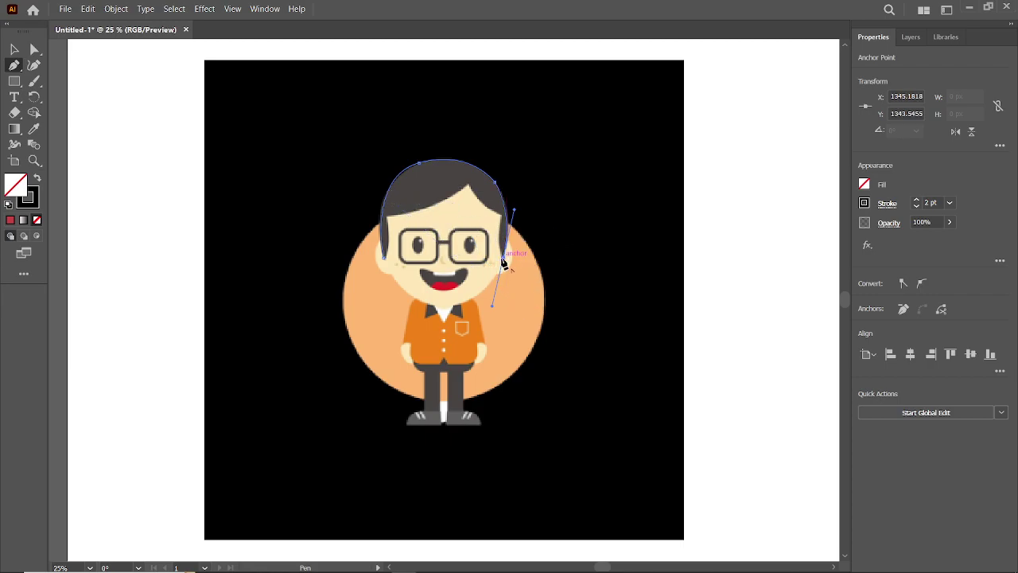
{"action": "key", "text": "ctrl+plus"}
{"action": "key", "text": "ctrl+plus"}
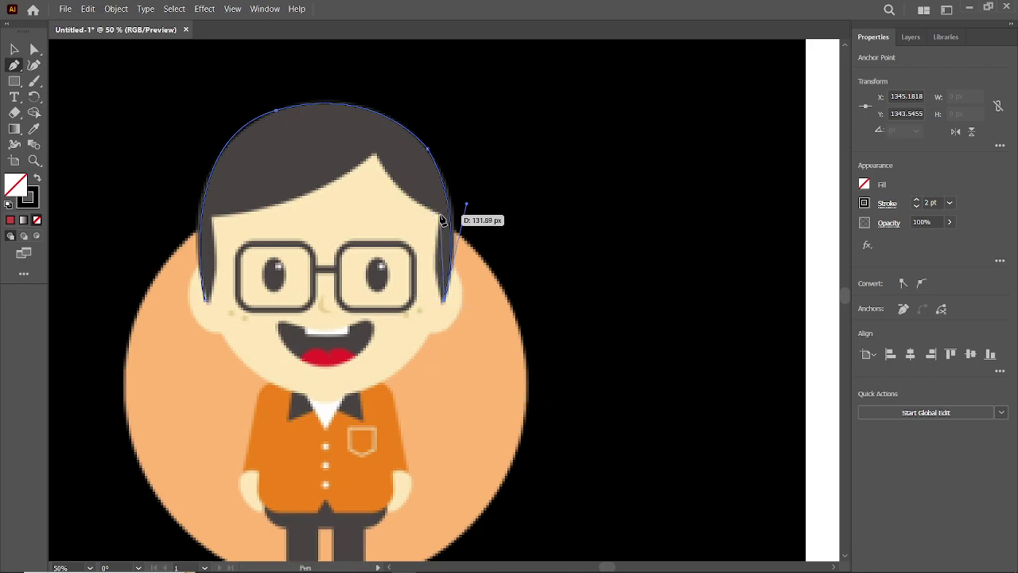
Step: Trace the right hair edge up to the fringe's pointed tip, undoing a misplaced anchor
{"action": "mouse_move", "coordinate": [439, 215]}
{"action": "left_mouse_down"}
{"action": "mouse_move", "coordinate": [467, 177]}
{"action": "mouse_move", "coordinate": [452, 155]}
{"action": "left_mouse_up"}
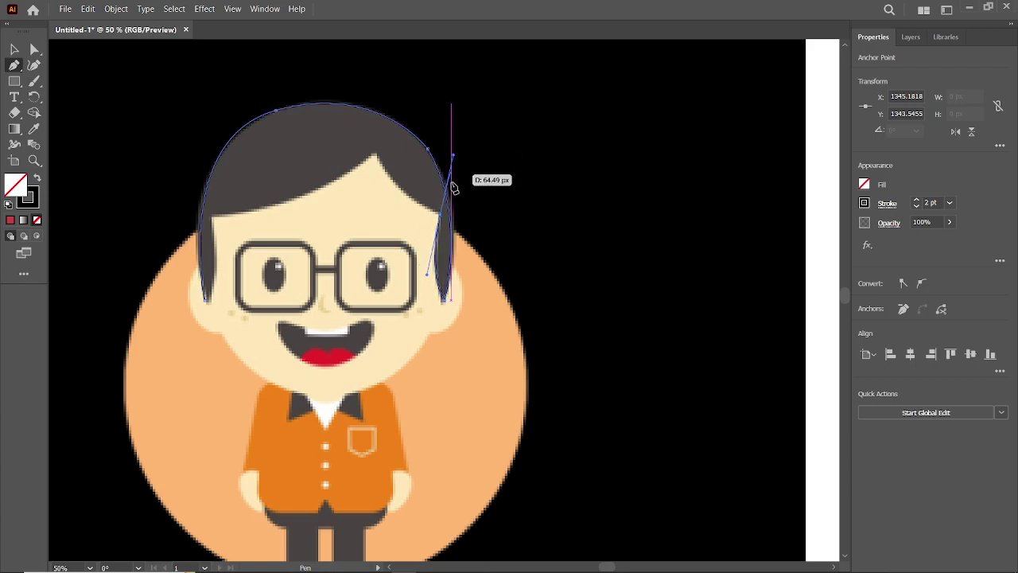
{"action": "left_click_drag", "start_coordinate": [451, 155], "coordinate": [452, 155]}
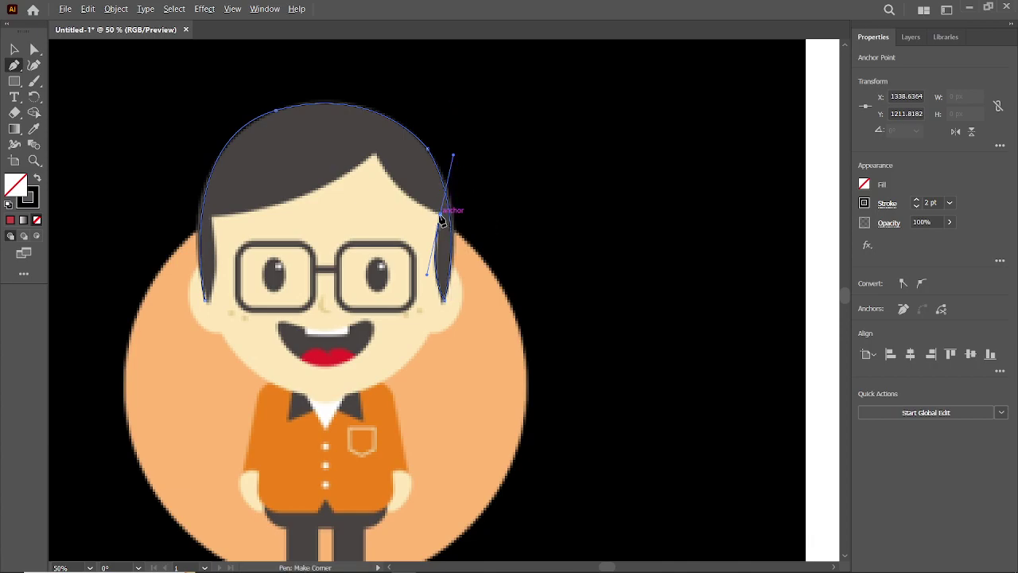
{"action": "left_click", "coordinate": [439, 214]}
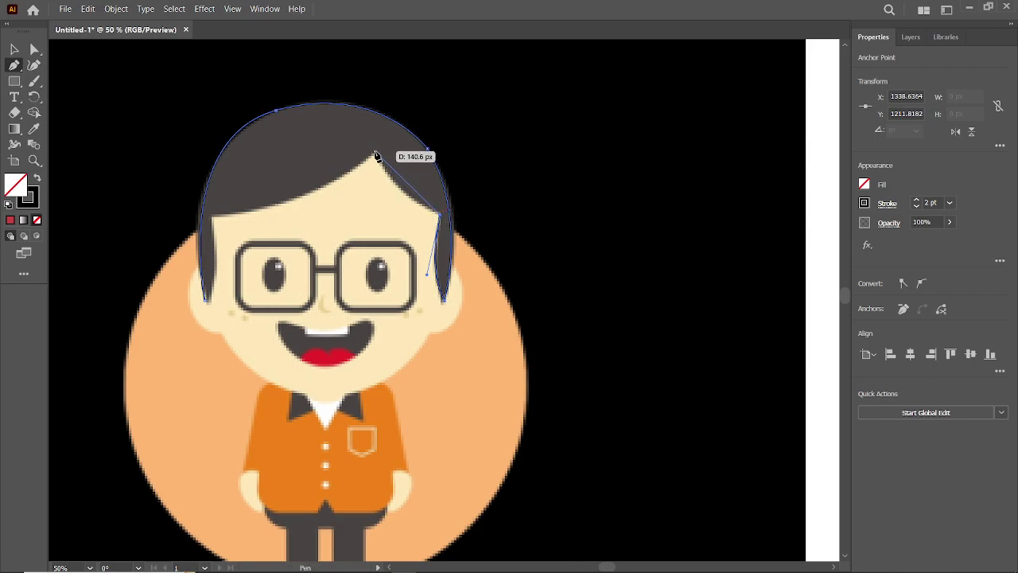
{"action": "mouse_move", "coordinate": [375, 157]}
{"action": "left_mouse_down"}
{"action": "mouse_move", "coordinate": [382, 140]}
{"action": "mouse_move", "coordinate": [365, 115]}
{"action": "left_mouse_up"}
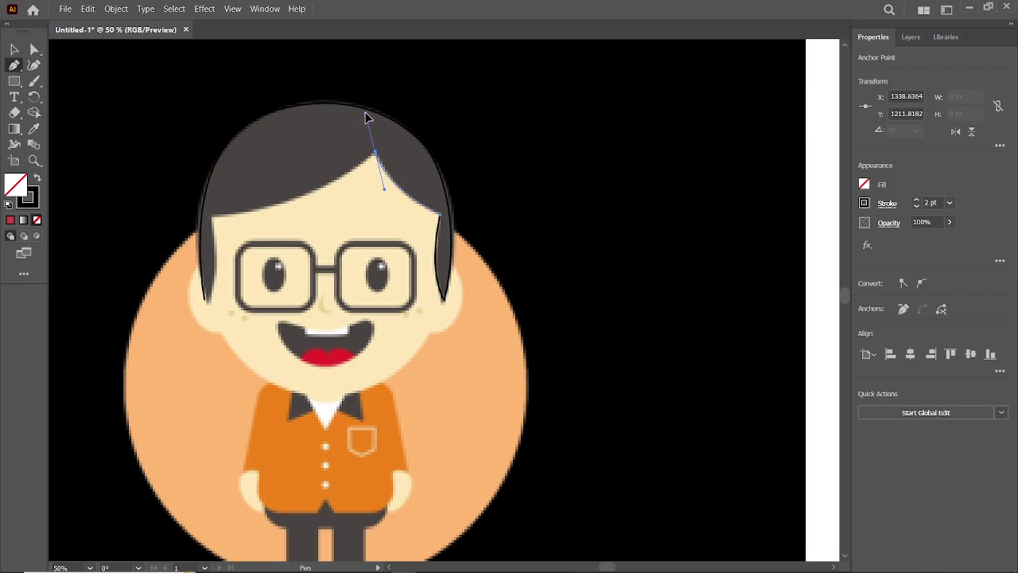
{"action": "left_click_drag", "start_coordinate": [300, 200], "coordinate": [315, 205]}
{"action": "key", "text": "ctrl+z"}
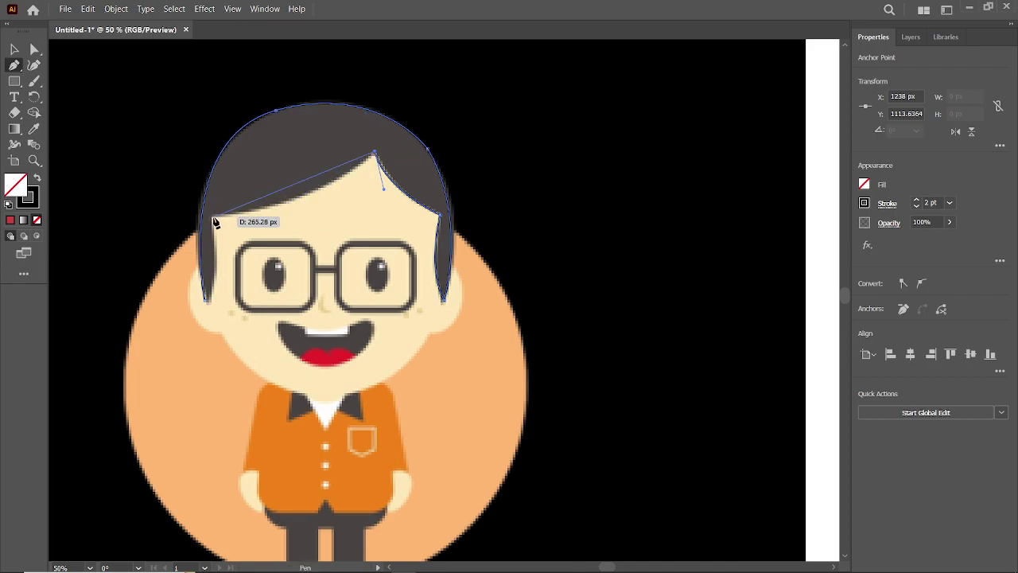
Step: Curve the fringe across to the left and close the hair outline at its start
{"action": "left_click_drag", "start_coordinate": [211, 217], "coordinate": [112, 220]}
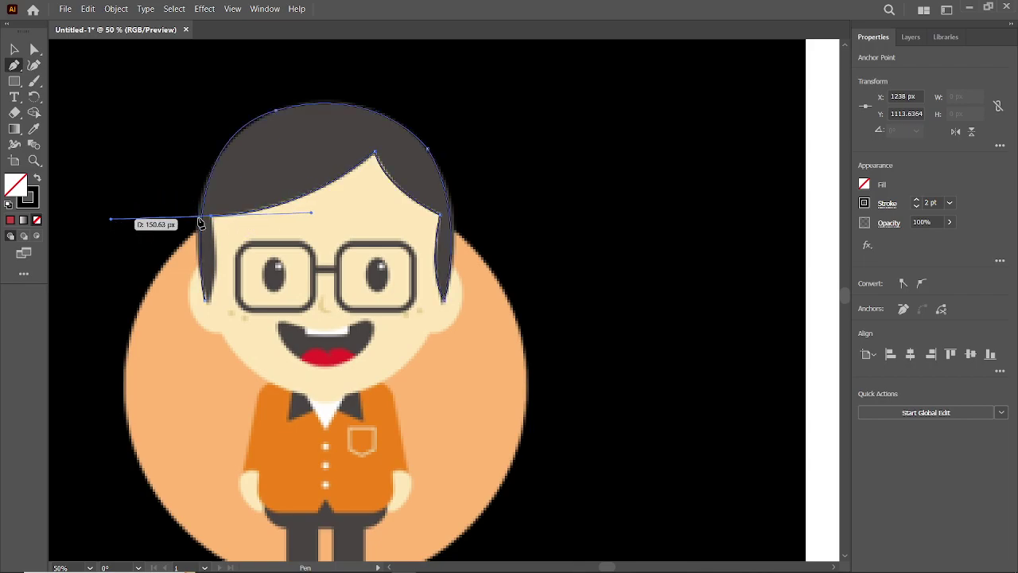
{"action": "left_click_drag", "start_coordinate": [214, 222], "coordinate": [202, 314]}
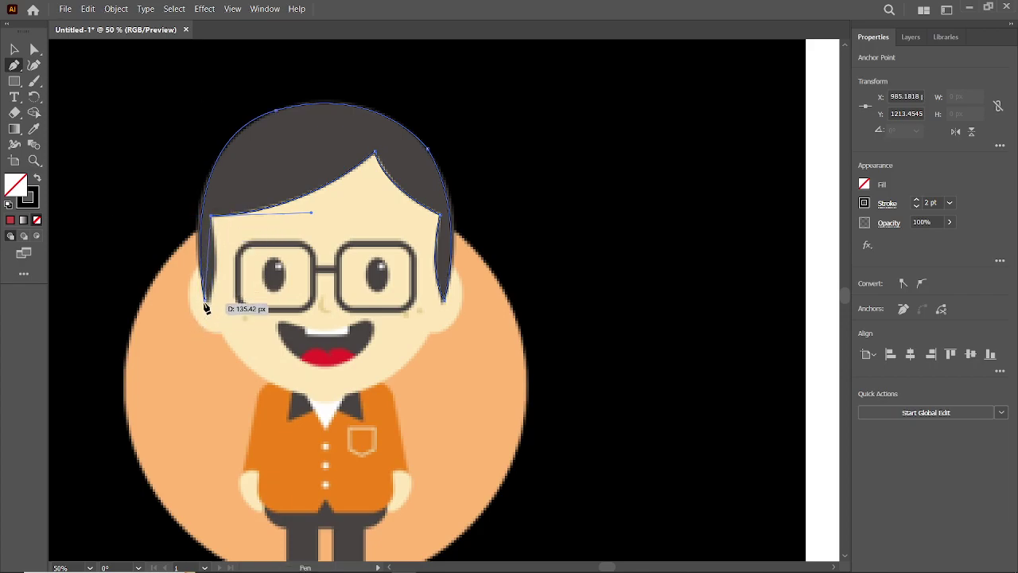
{"action": "left_click_drag", "start_coordinate": [202, 314], "coordinate": [203, 300]}
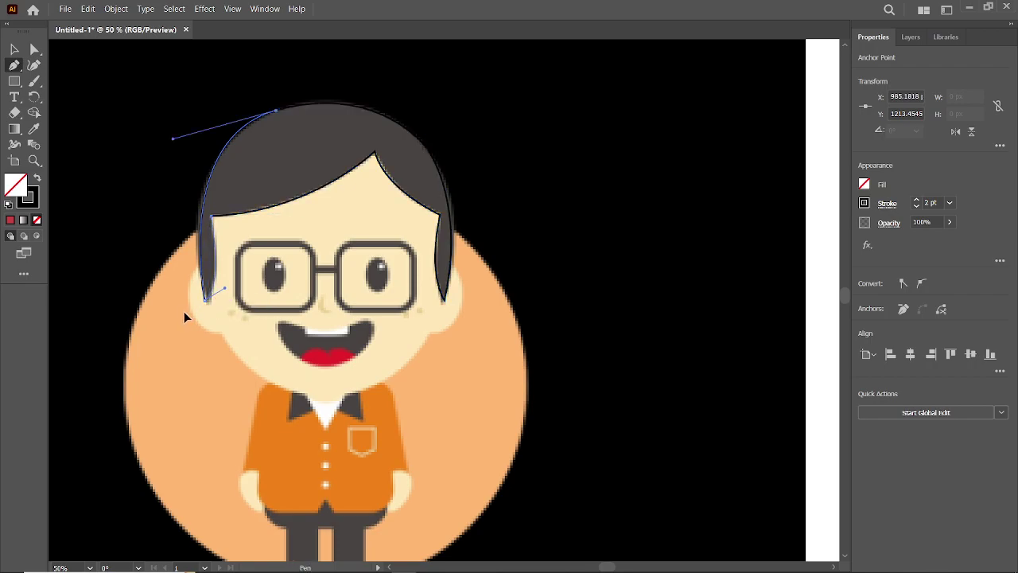
{"action": "left_click", "coordinate": [73, 53], "text": "ctrl"}
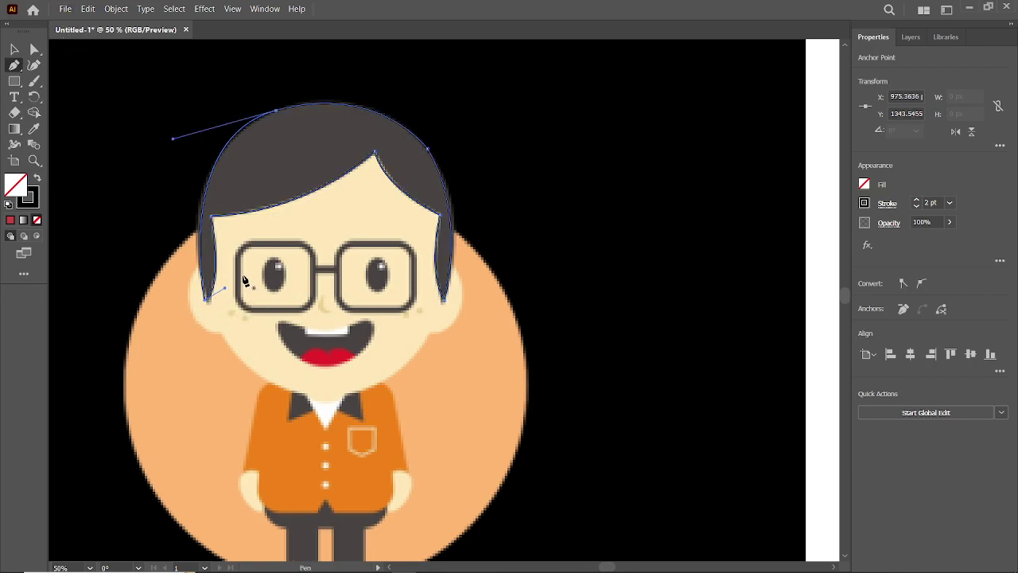
{"action": "left_click", "coordinate": [15, 49]}
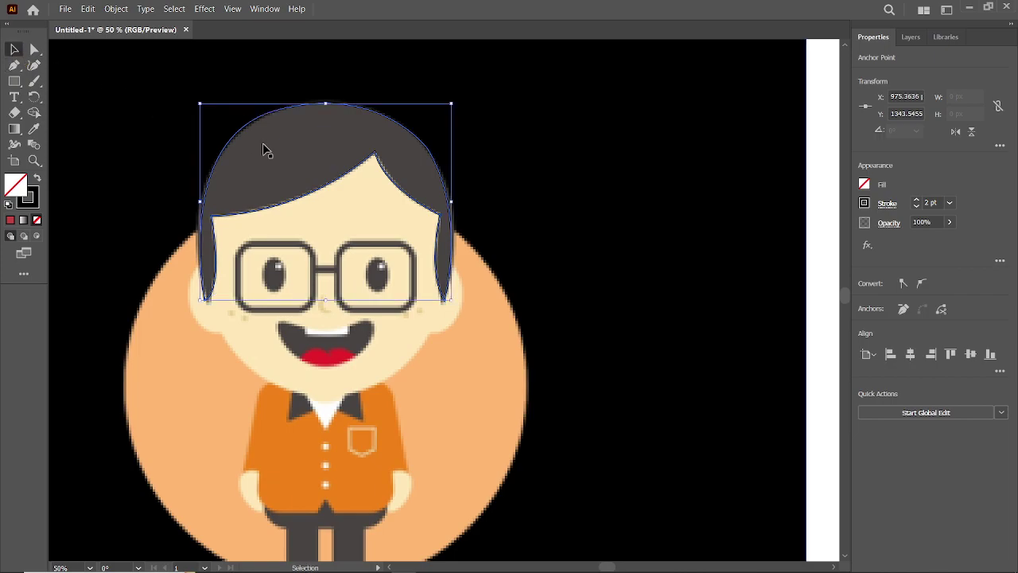
Step: Fill the hair shape white and move it back onto the head
{"action": "mouse_move", "coordinate": [386, 179]}
{"action": "left_mouse_down"}
{"action": "mouse_move", "coordinate": [667, 135]}
{"action": "mouse_move", "coordinate": [671, 120]}
{"action": "left_mouse_up"}
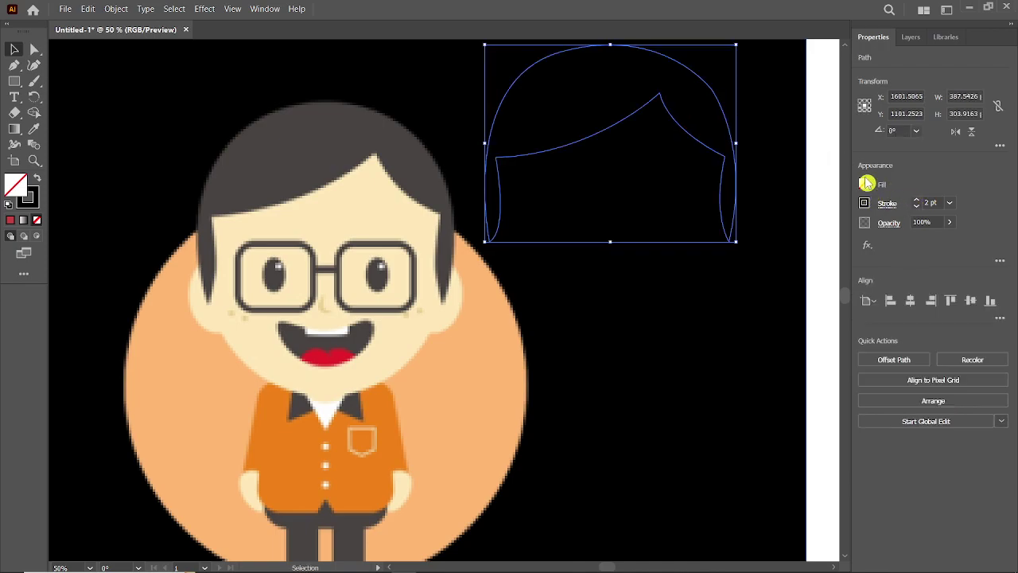
{"action": "left_click", "coordinate": [865, 188]}
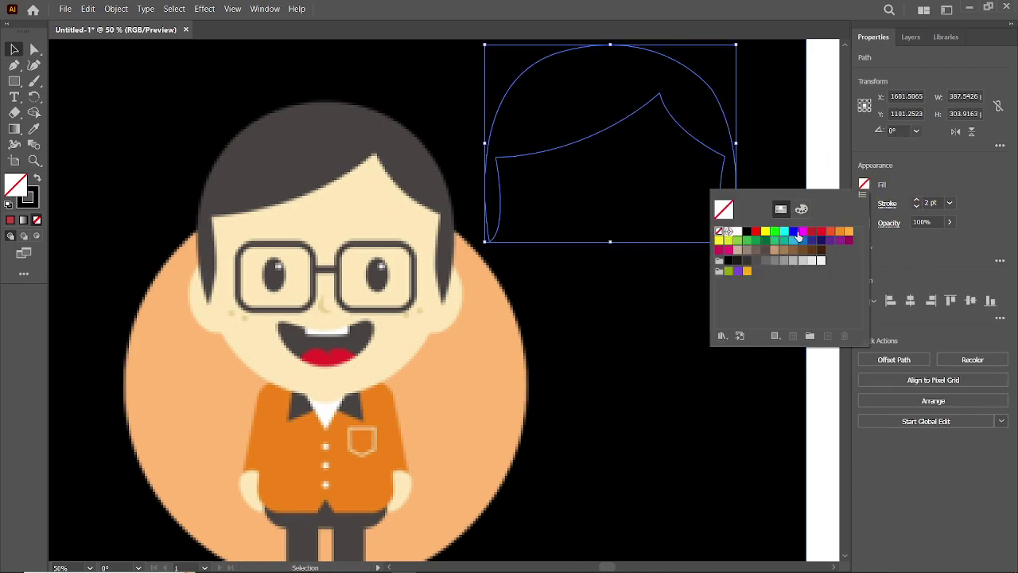
{"action": "left_click", "coordinate": [794, 232]}
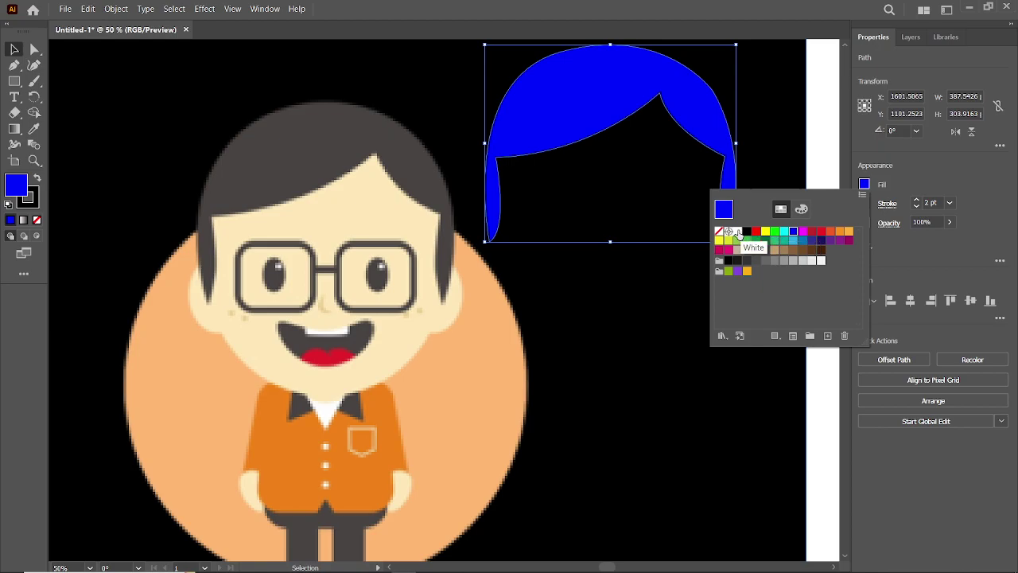
{"action": "left_click", "coordinate": [737, 231]}
{"action": "left_click", "coordinate": [826, 90]}
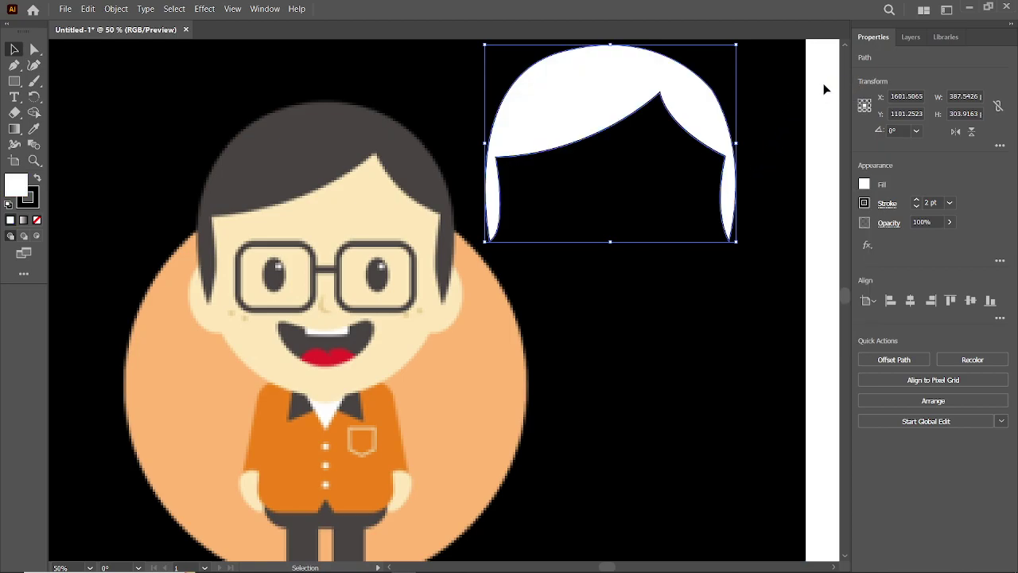
{"action": "left_click", "coordinate": [475, 219]}
{"action": "left_click_drag", "start_coordinate": [596, 112], "coordinate": [309, 167]}
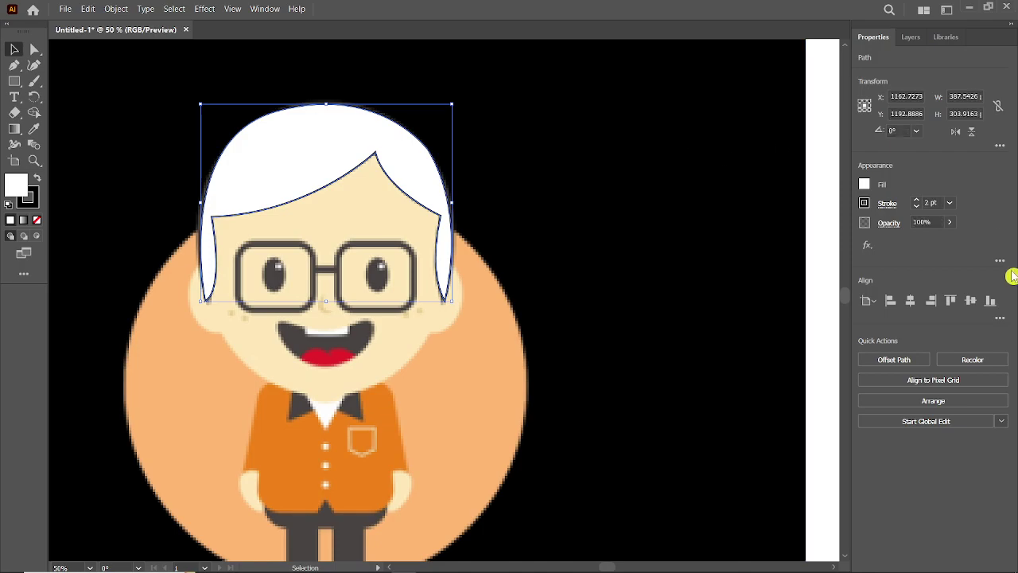
Step: Remove the hair shape's outline and preview it with path edges hidden
{"action": "left_click", "coordinate": [916, 206]}
{"action": "left_click", "coordinate": [916, 206]}
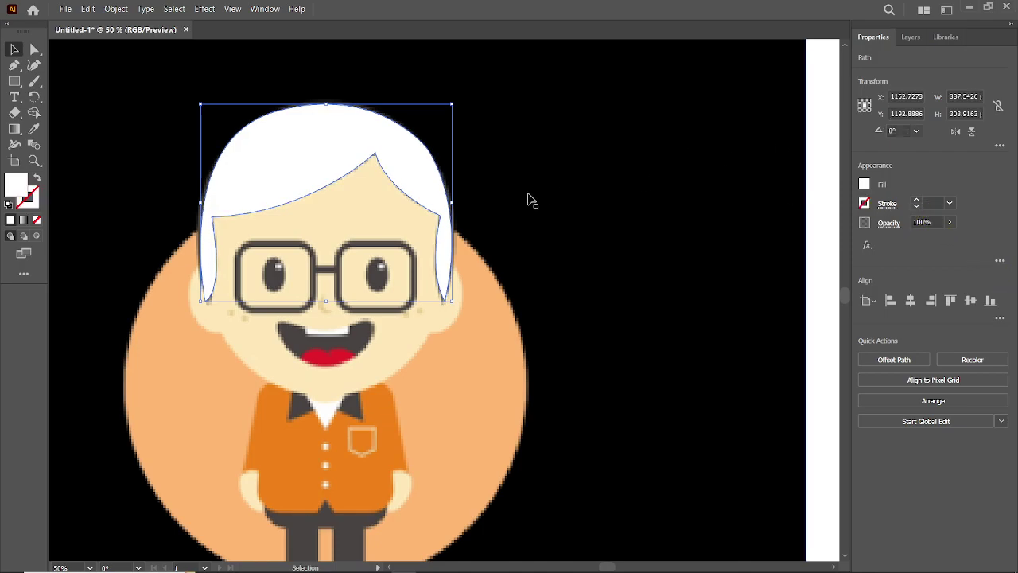
{"action": "key", "text": "ctrl+h"}
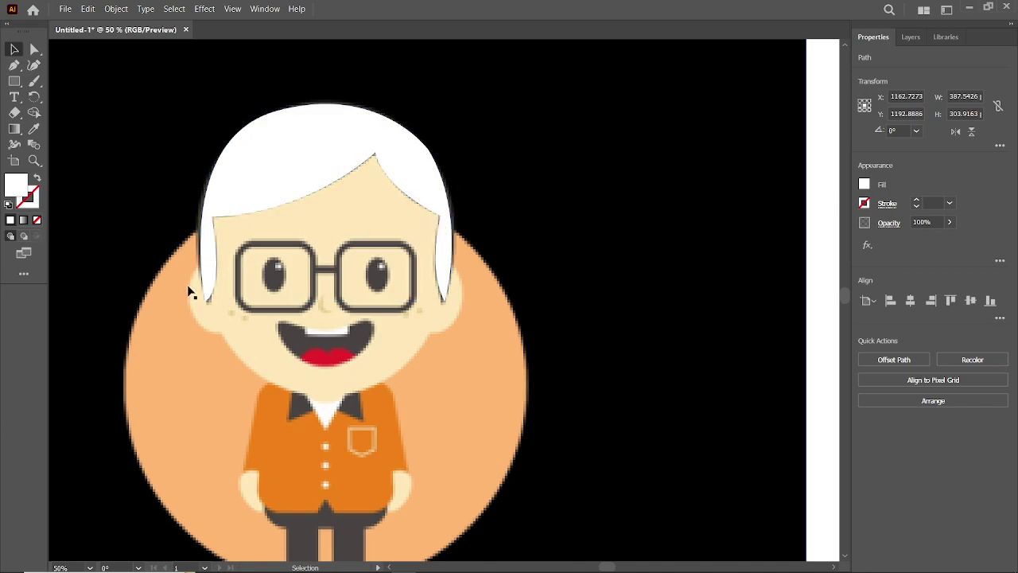
{"action": "left_click", "coordinate": [198, 291]}
{"action": "key", "text": "a"}
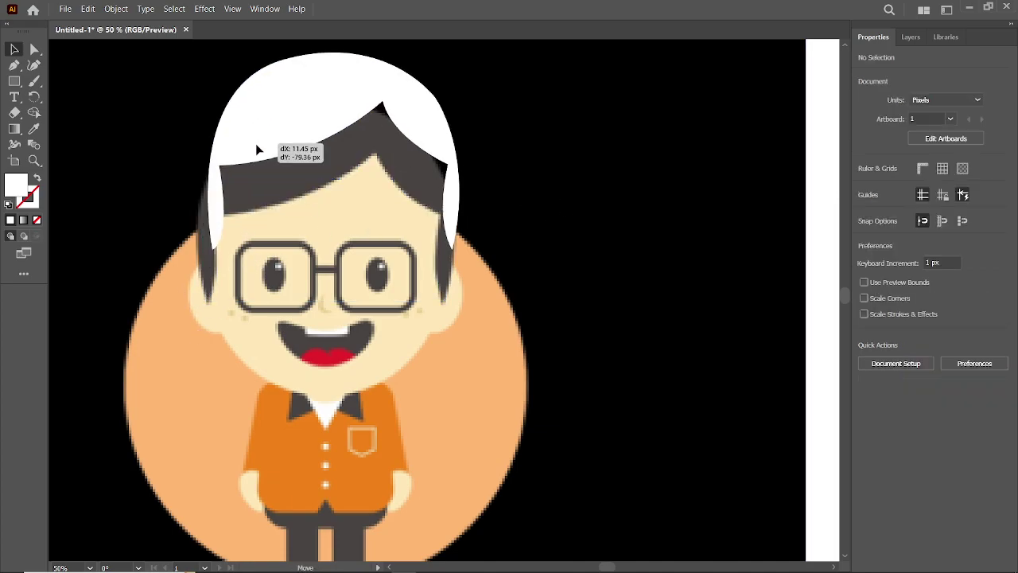
{"action": "left_click", "coordinate": [255, 144]}
{"action": "key", "text": "v"}
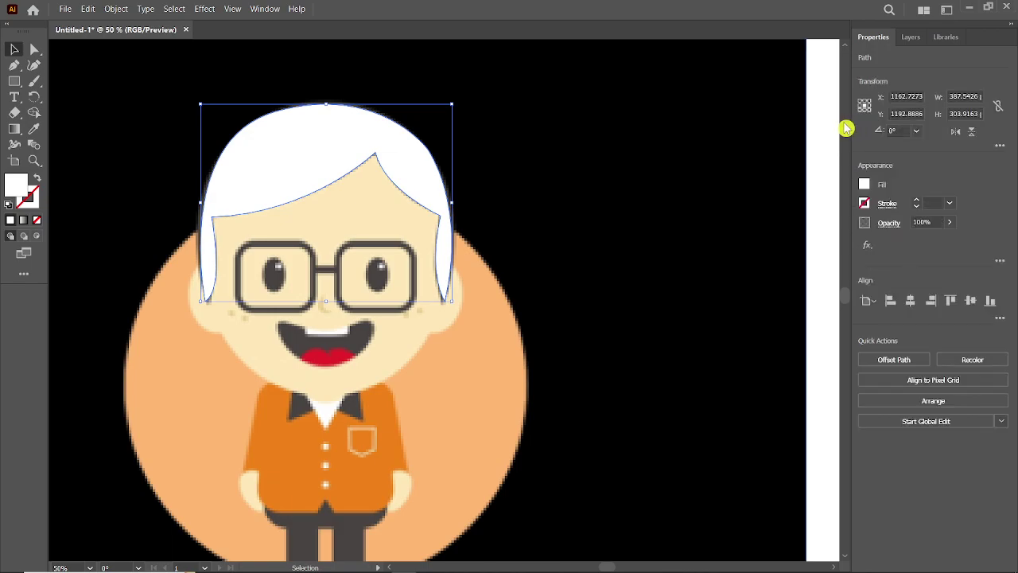
{"action": "key", "text": "ctrl+h"}
Step: Trace the face from the left cheek along the jaw and chin to the right cheek
{"action": "left_click", "coordinate": [69, 104]}
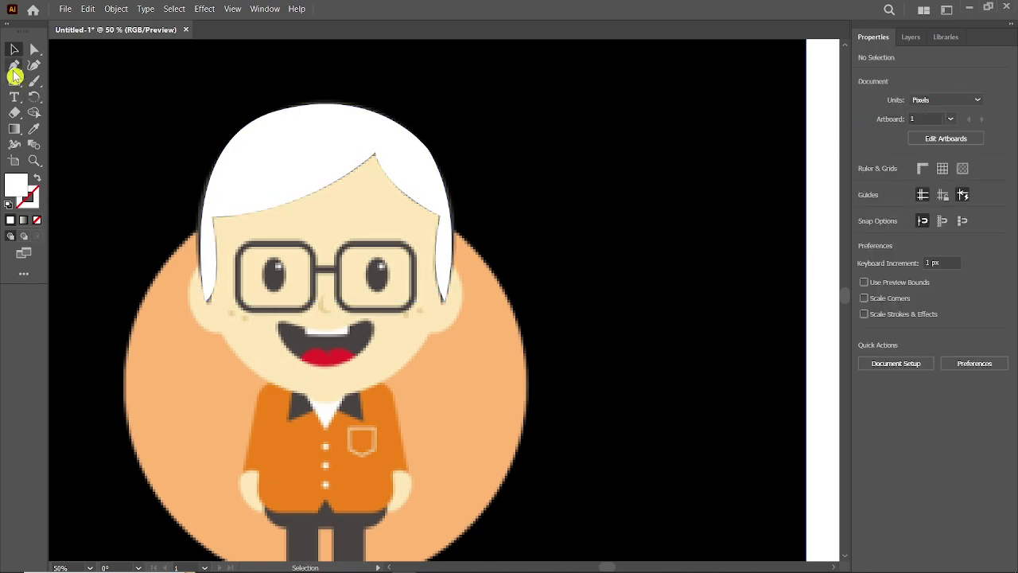
{"action": "left_click", "coordinate": [15, 69]}
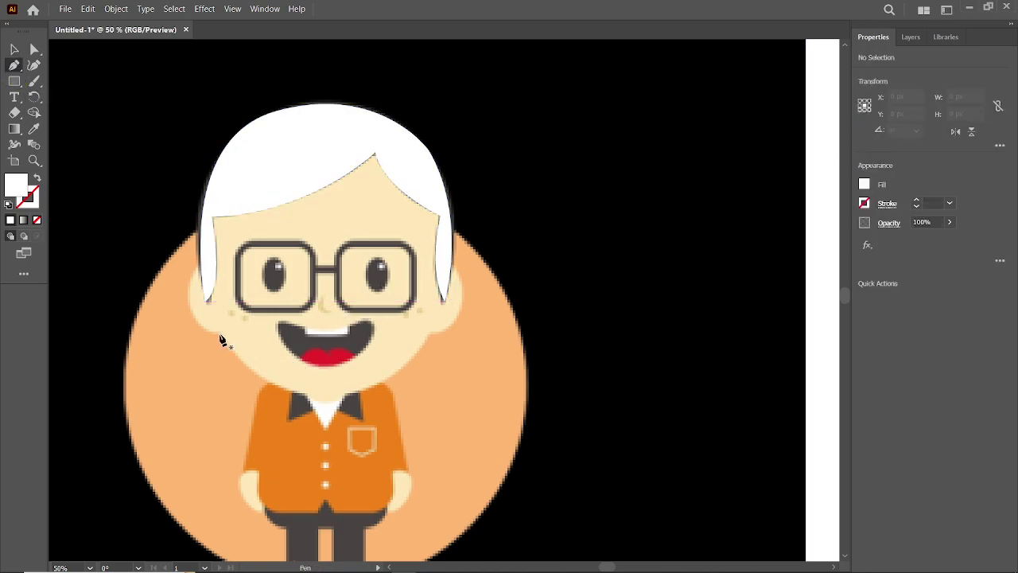
{"action": "left_click", "coordinate": [204, 265]}
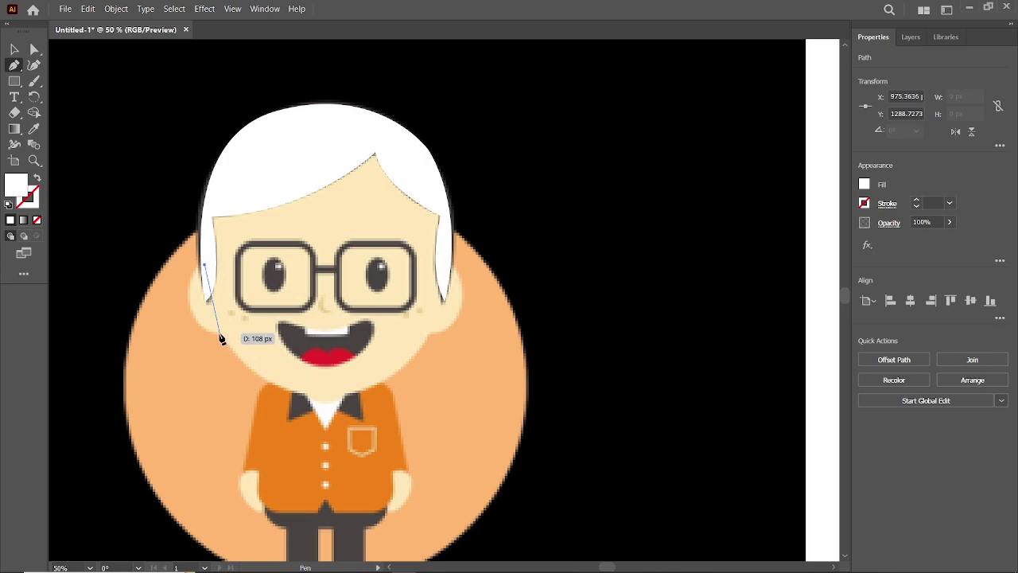
{"action": "left_click", "coordinate": [221, 334]}
{"action": "mouse_move", "coordinate": [279, 342]}
{"action": "left_mouse_down"}
{"action": "mouse_move", "coordinate": [287, 363]}
{"action": "mouse_move", "coordinate": [277, 352]}
{"action": "left_mouse_up"}
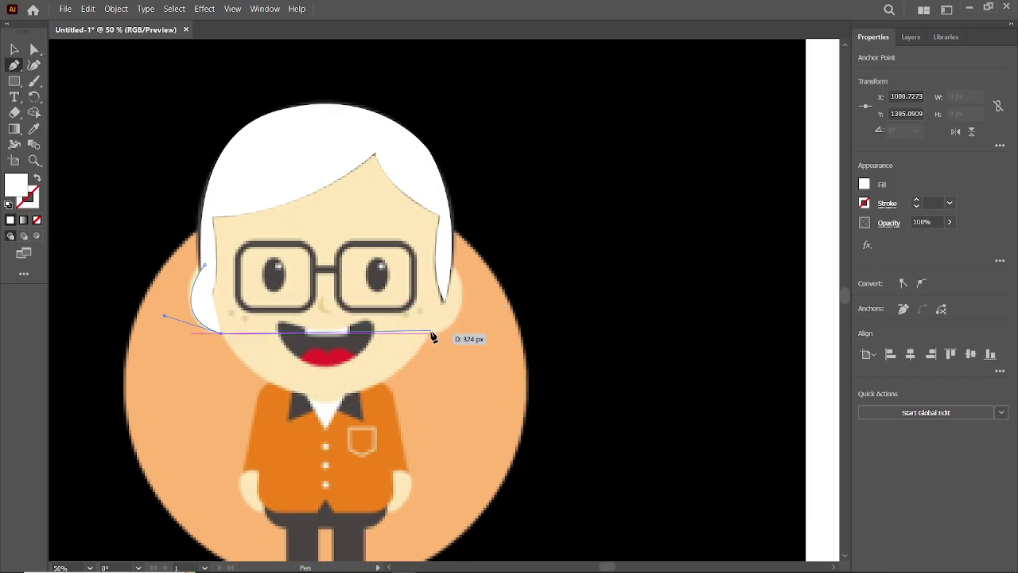
{"action": "left_click", "coordinate": [328, 399], "text": "ctrl"}
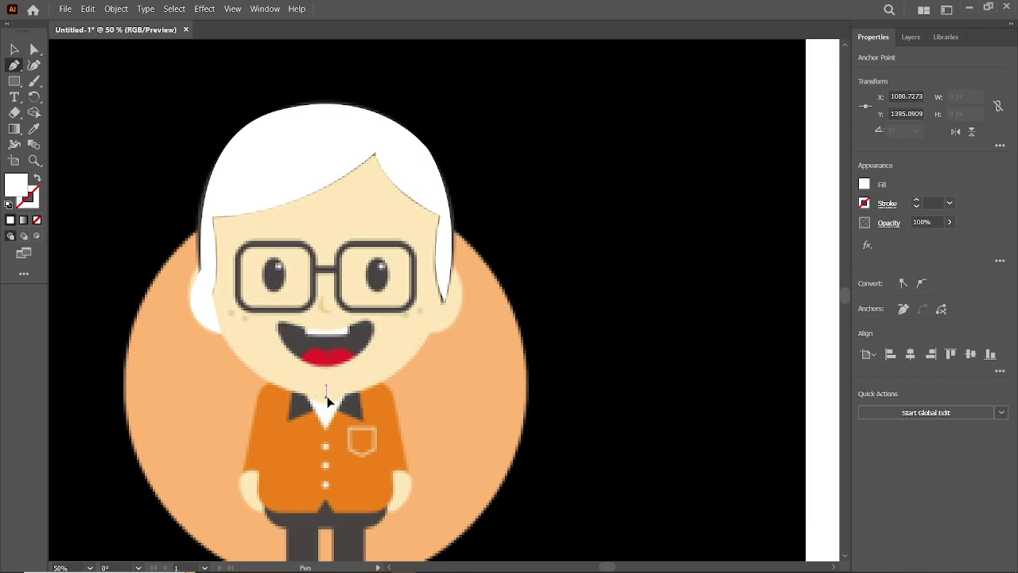
{"action": "left_click_drag", "start_coordinate": [362, 373], "coordinate": [398, 402]}
{"action": "left_click", "coordinate": [430, 335]}
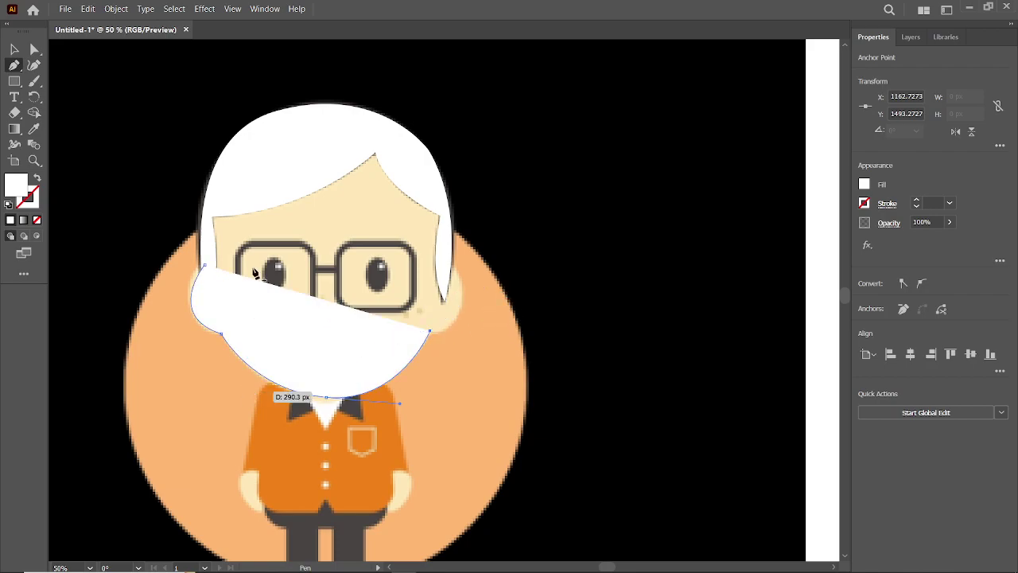
Step: Set the face path to no fill and curve the outline up the right cheek
{"action": "left_click", "coordinate": [864, 185]}
{"action": "left_click", "coordinate": [719, 232]}
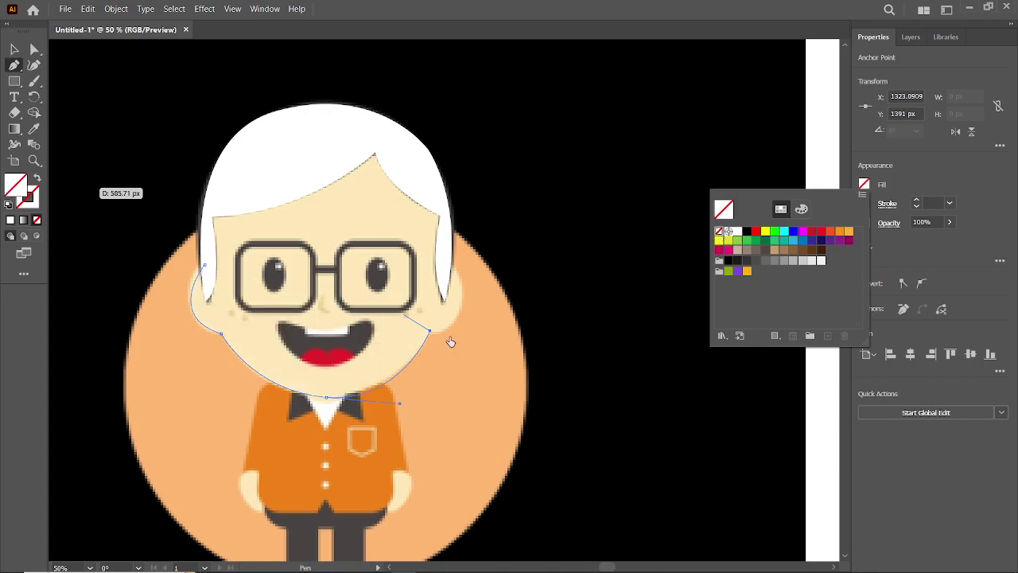
{"action": "left_click", "coordinate": [427, 329]}
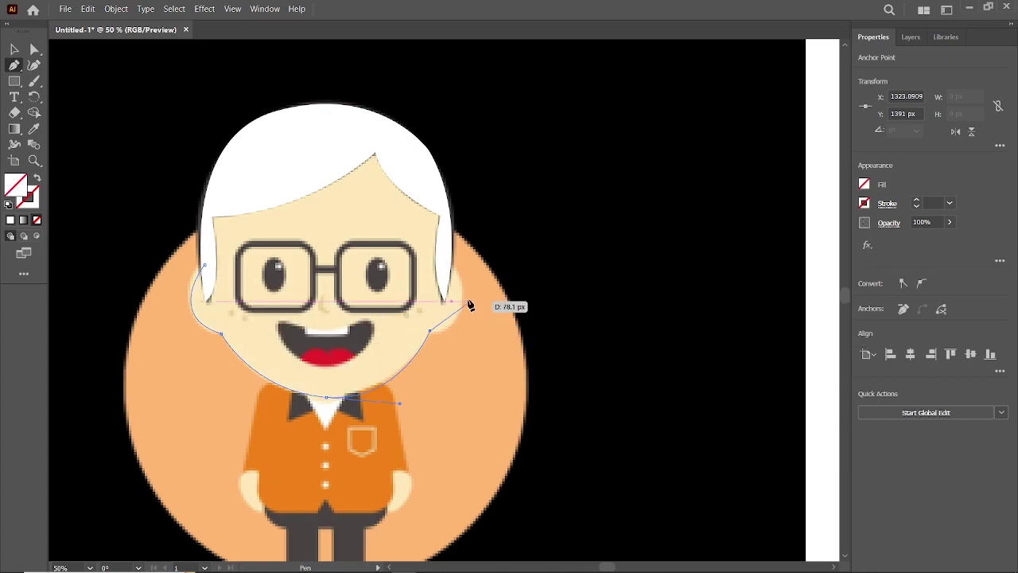
{"action": "mouse_move", "coordinate": [453, 263]}
{"action": "left_mouse_down"}
{"action": "mouse_move", "coordinate": [470, 215]}
{"action": "mouse_move", "coordinate": [427, 193]}
{"action": "mouse_move", "coordinate": [422, 203]}
{"action": "left_mouse_up"}
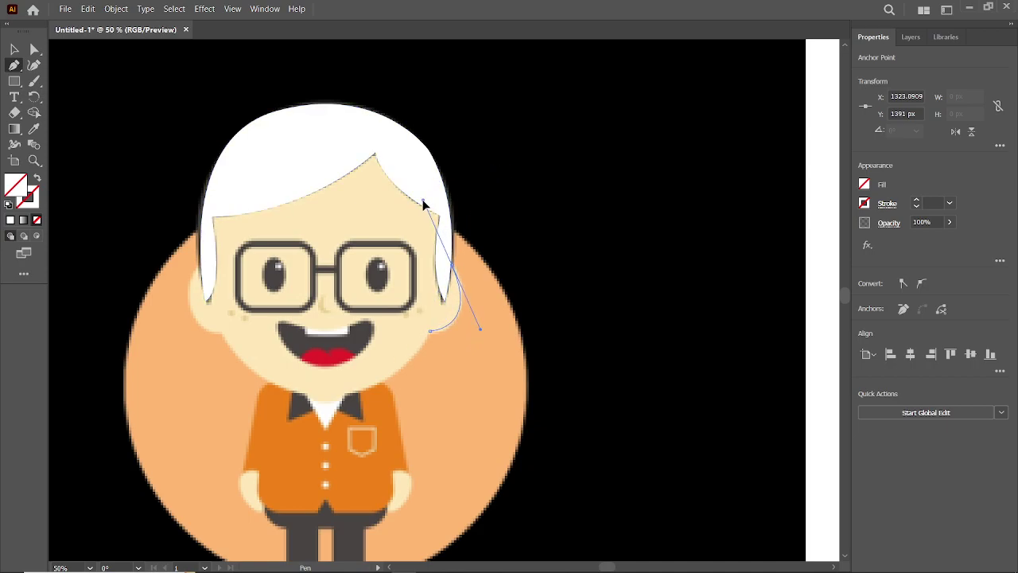
{"action": "left_click_drag", "start_coordinate": [452, 262], "coordinate": [450, 254]}
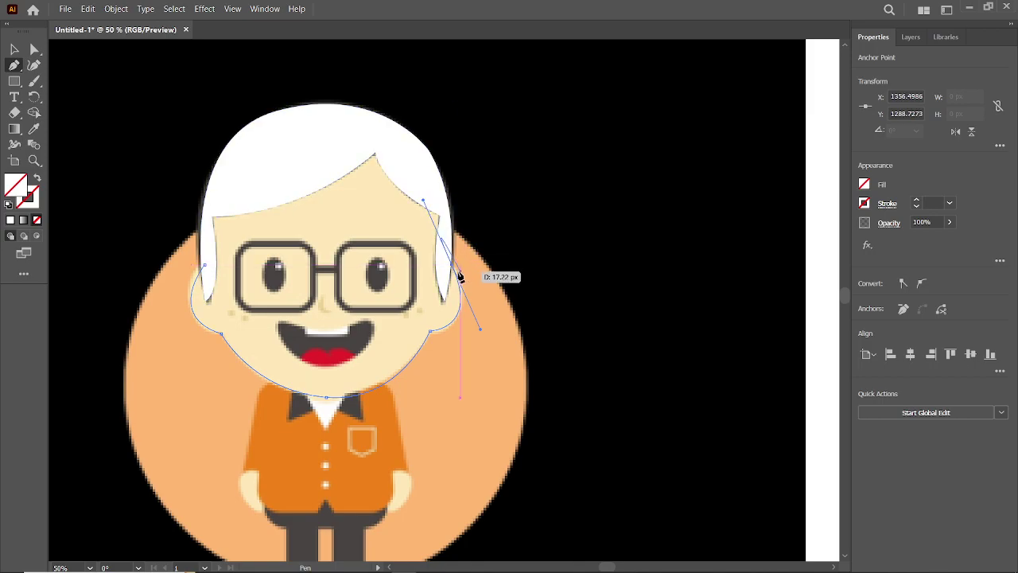
{"action": "mouse_move", "coordinate": [450, 255]}
{"action": "left_mouse_down"}
{"action": "mouse_move", "coordinate": [456, 275]}
{"action": "mouse_move", "coordinate": [447, 233]}
{"action": "left_mouse_up"}
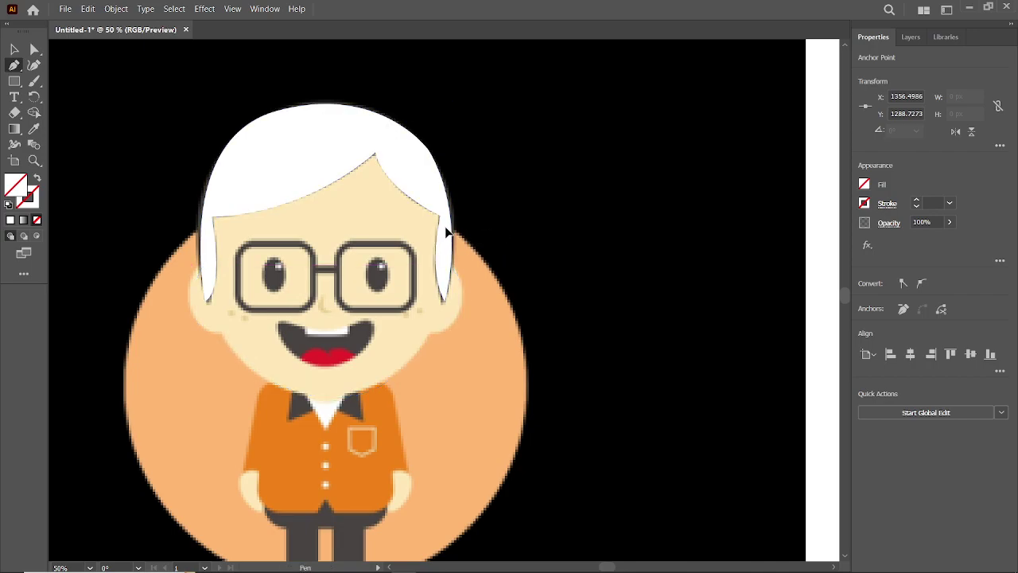
Step: Continue the outline over the top of the hair and down the face's left side
{"action": "left_click_drag", "start_coordinate": [433, 184], "coordinate": [368, 111]}
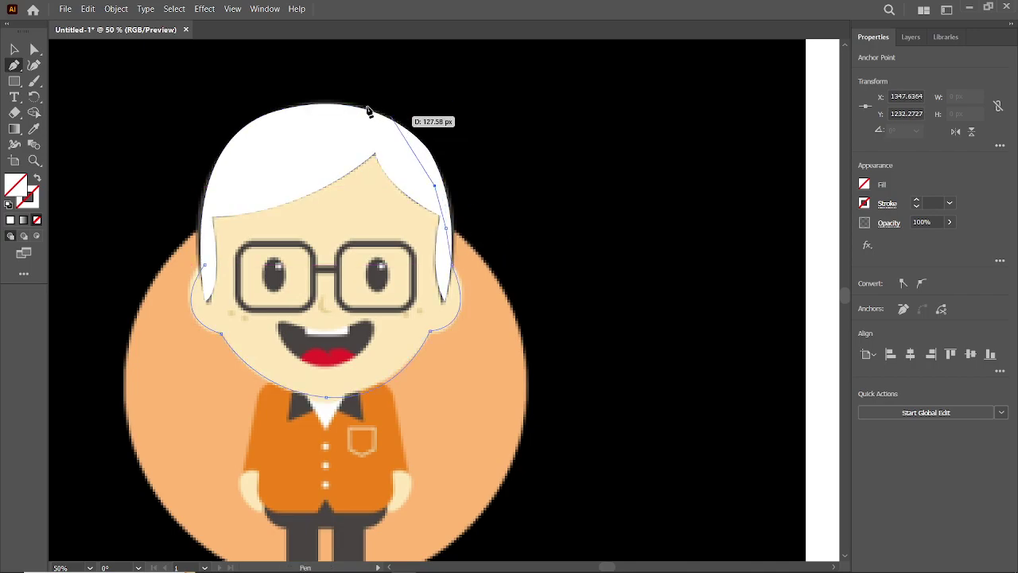
{"action": "left_click", "coordinate": [325, 114]}
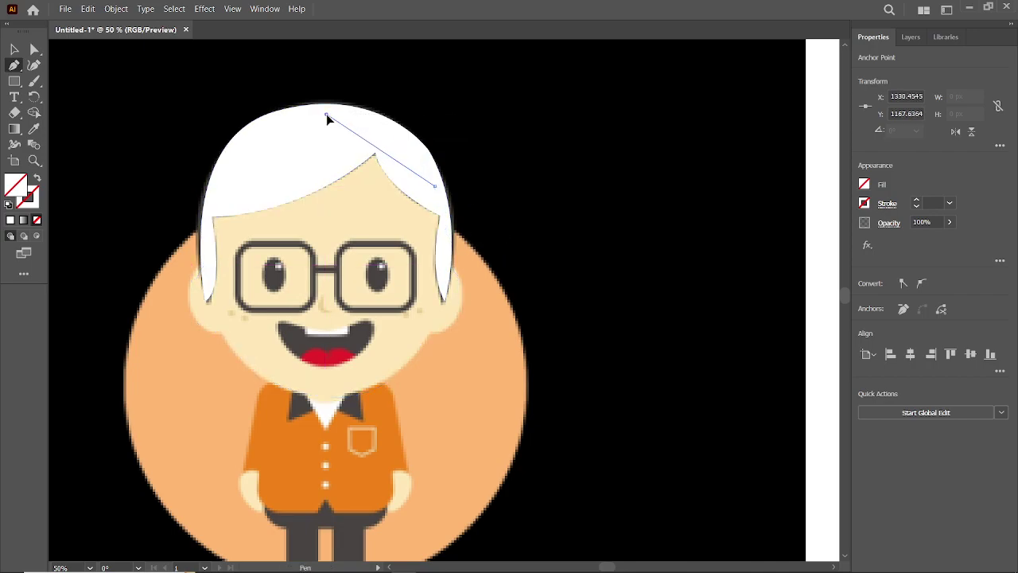
{"action": "left_click", "coordinate": [227, 194]}
{"action": "left_click", "coordinate": [206, 214]}
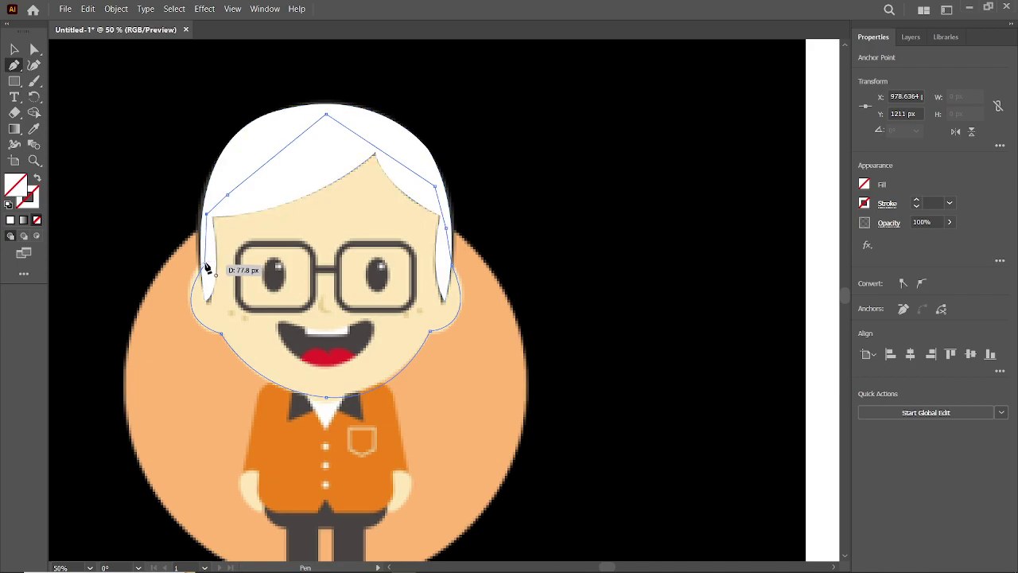
{"action": "left_click", "coordinate": [206, 267]}
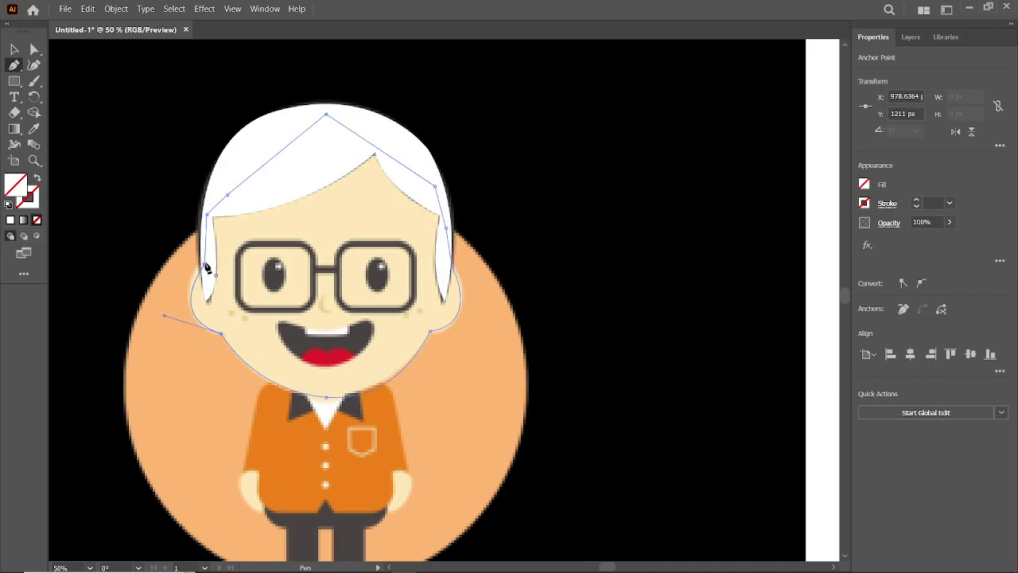
{"action": "left_click", "coordinate": [12, 49]}
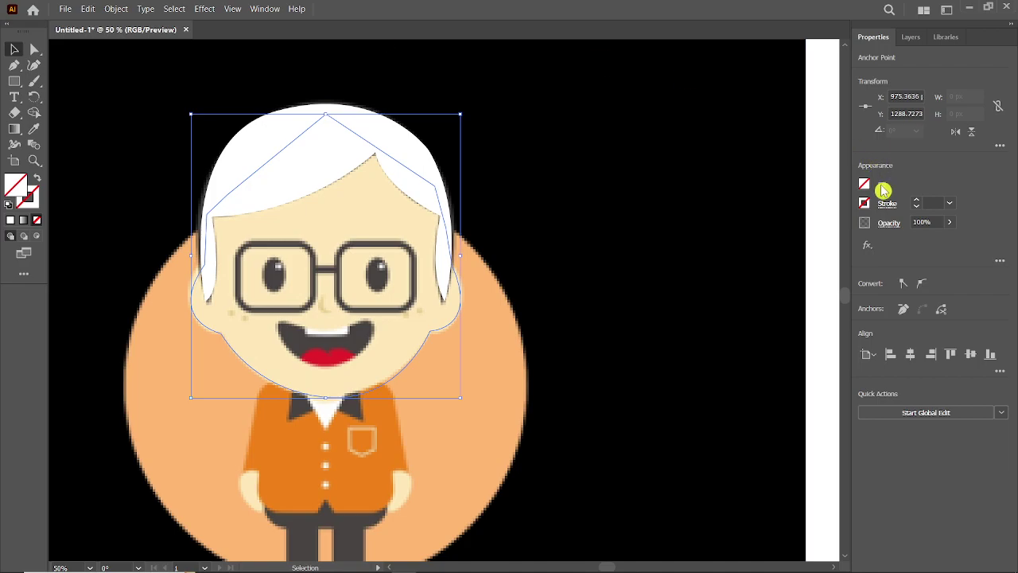
Step: Sample the cream skin tone onto the face shape and send it behind the reference image
{"action": "left_click", "coordinate": [29, 128]}
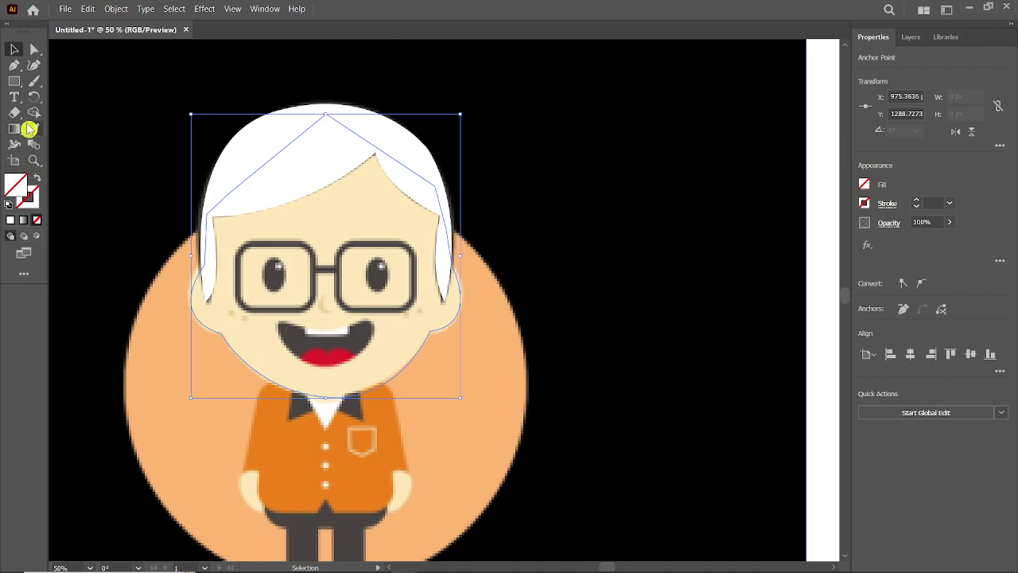
{"action": "left_click", "coordinate": [325, 201]}
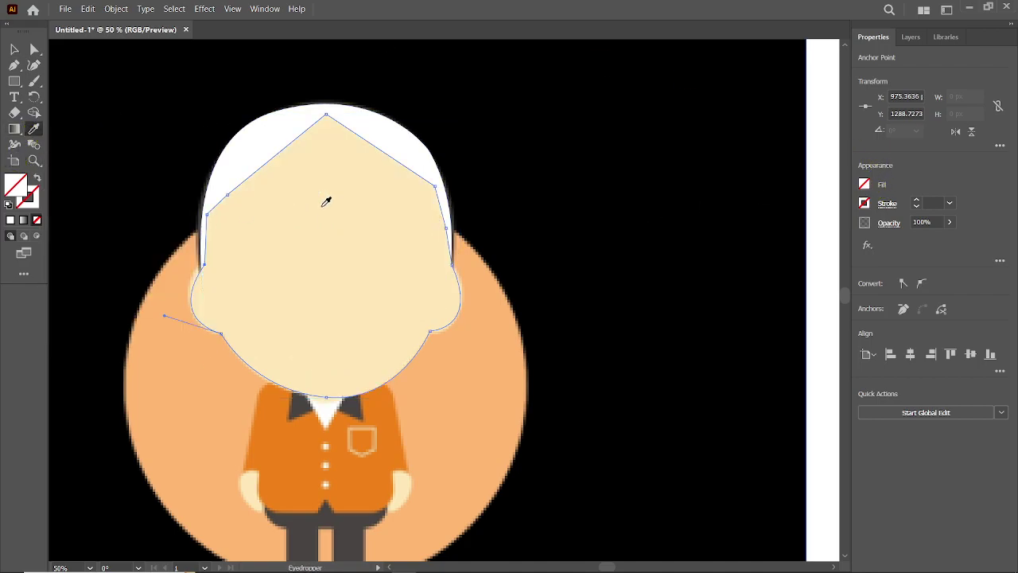
{"action": "left_click", "coordinate": [13, 49]}
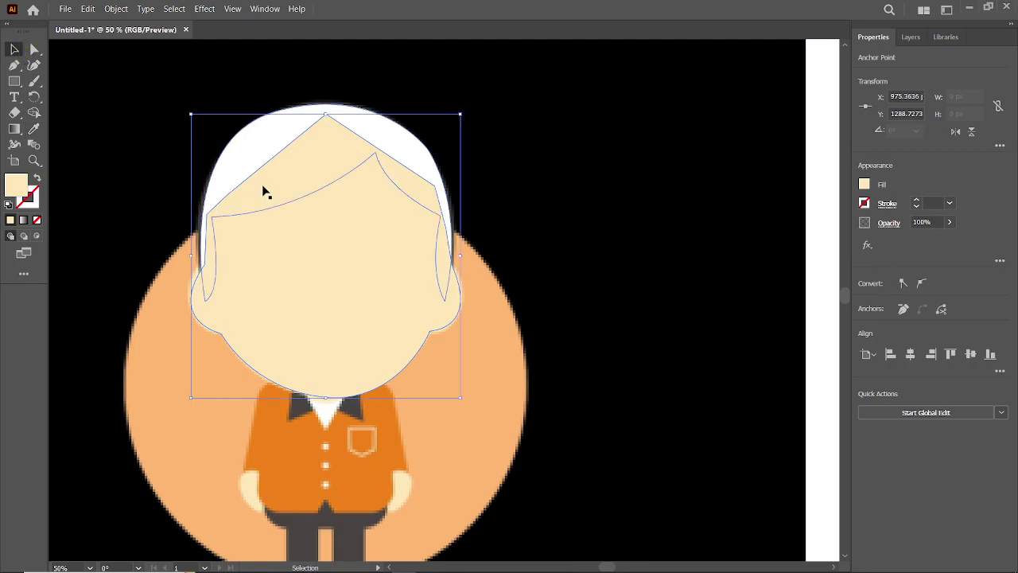
{"action": "right_click", "coordinate": [304, 204]}
{"action": "mouse_move", "coordinate": [365, 462]}
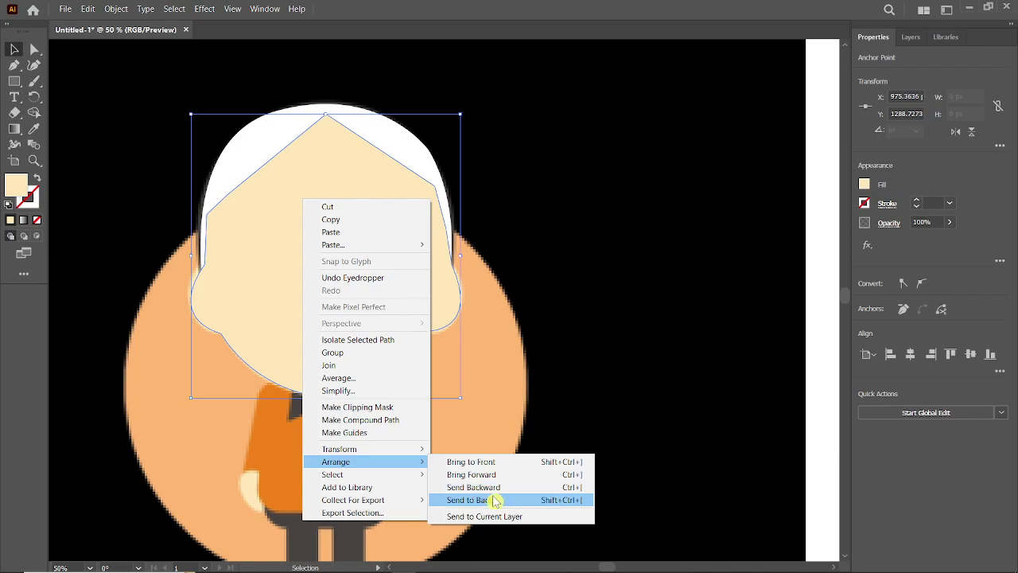
{"action": "left_click", "coordinate": [495, 501]}
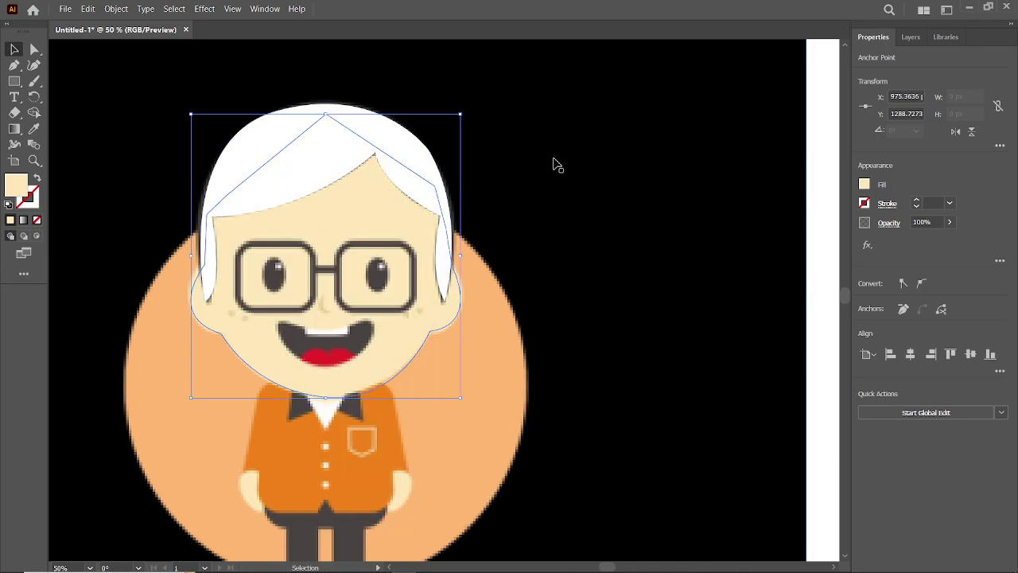
{"action": "left_click", "coordinate": [636, 175]}
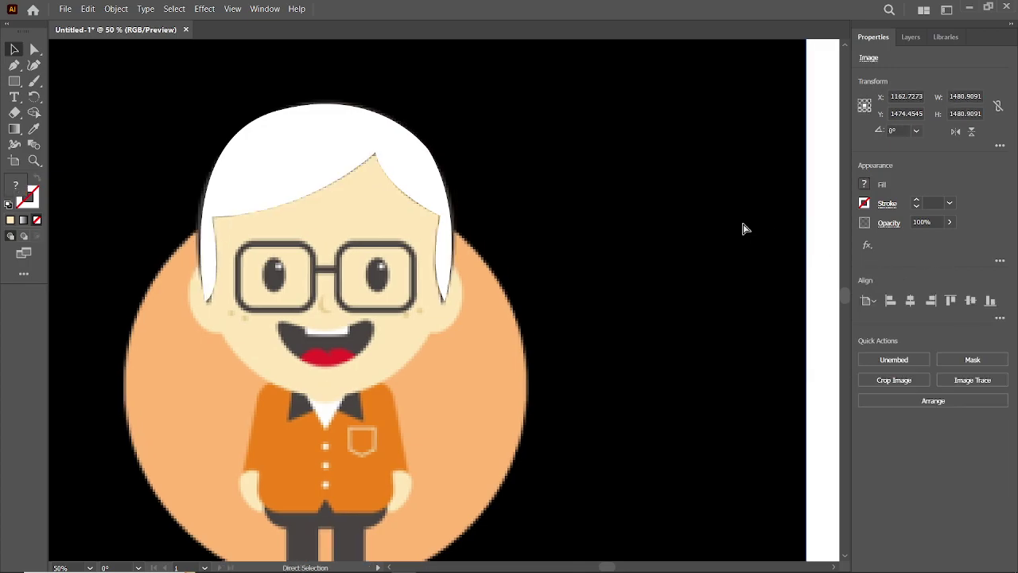
Step: Move the reference image aside and try a black fill on the hair shape
{"action": "key", "text": "ctrl+minus"}
{"action": "key", "text": "ctrl+minus"}
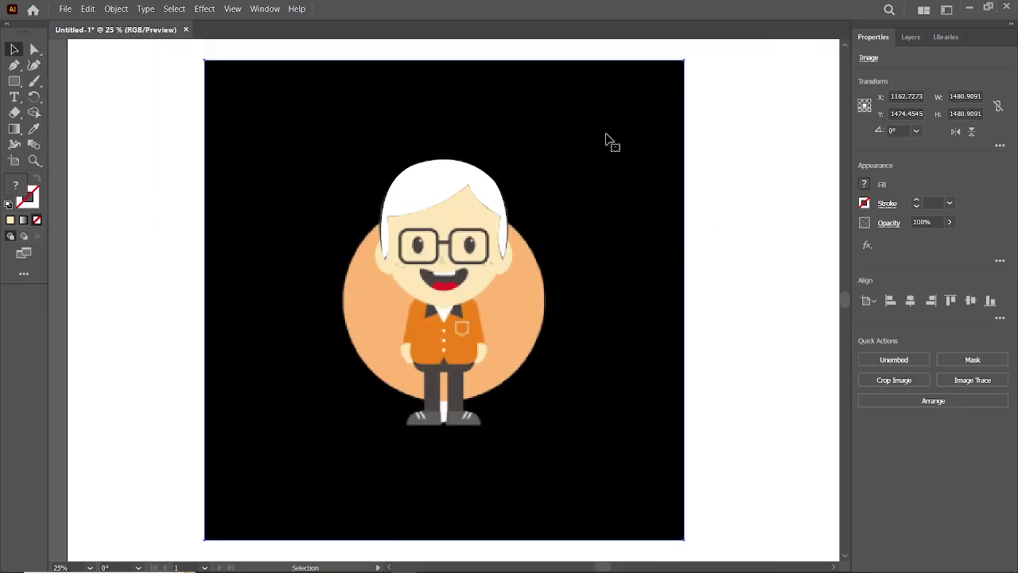
{"action": "left_click_drag", "start_coordinate": [608, 142], "coordinate": [289, 449]}
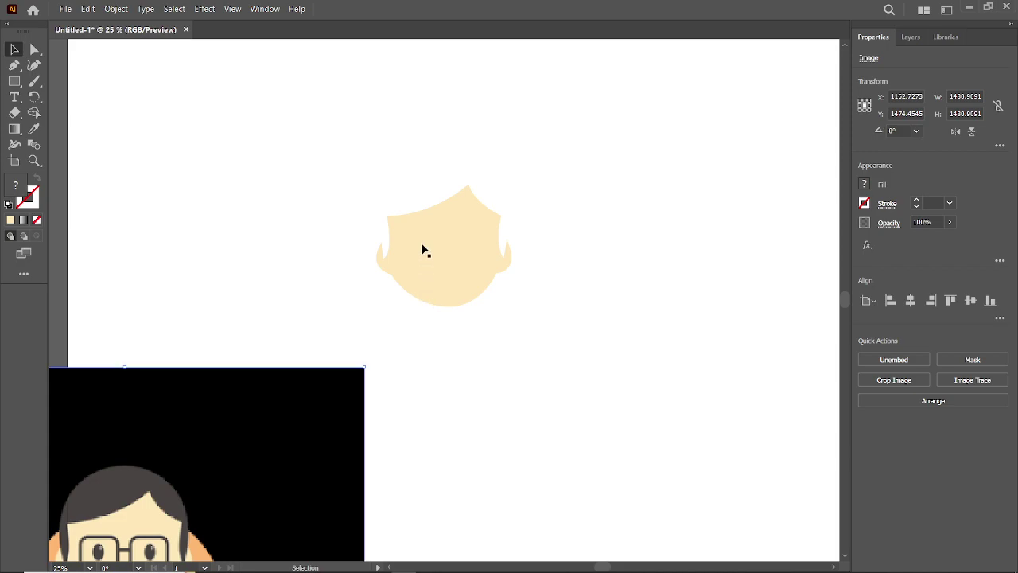
{"action": "key", "text": "ctrl+f"}
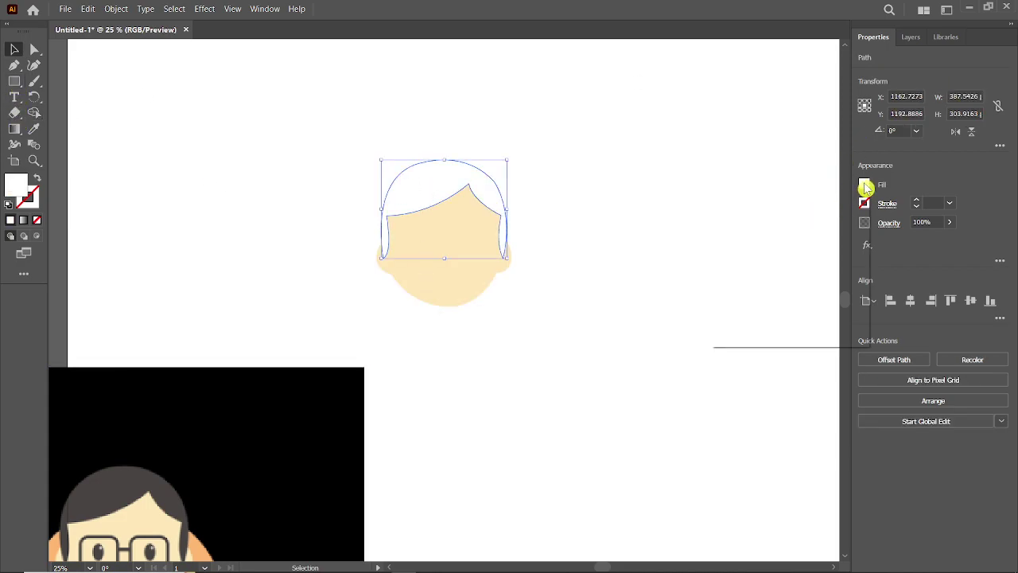
{"action": "left_click", "coordinate": [862, 202]}
{"action": "left_click", "coordinate": [747, 230]}
Step: Move the reference image back up, then undo the move and the black hair fill
{"action": "left_click", "coordinate": [638, 109]}
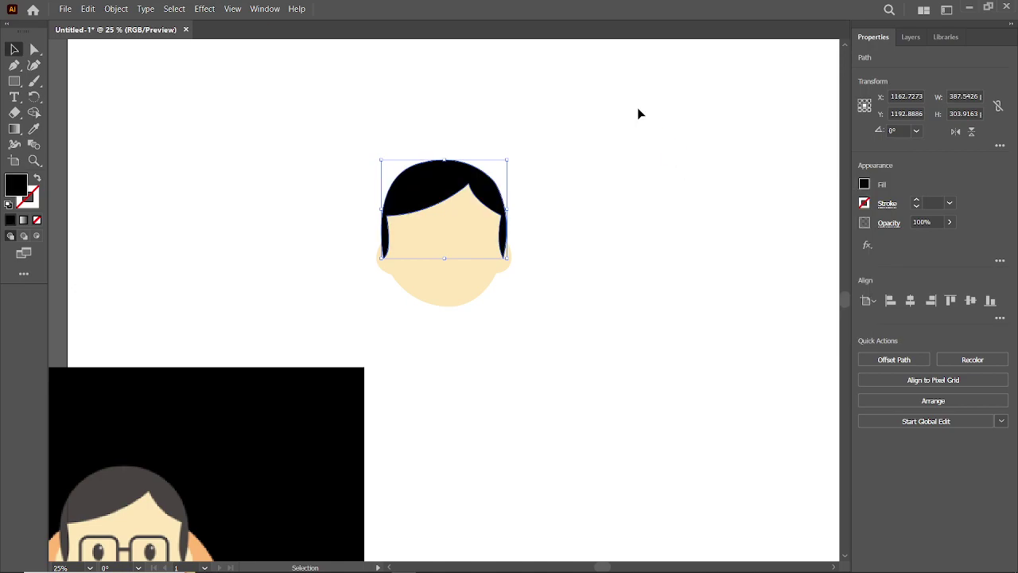
{"action": "left_click", "coordinate": [637, 108]}
{"action": "left_click_drag", "start_coordinate": [290, 441], "coordinate": [301, 186]}
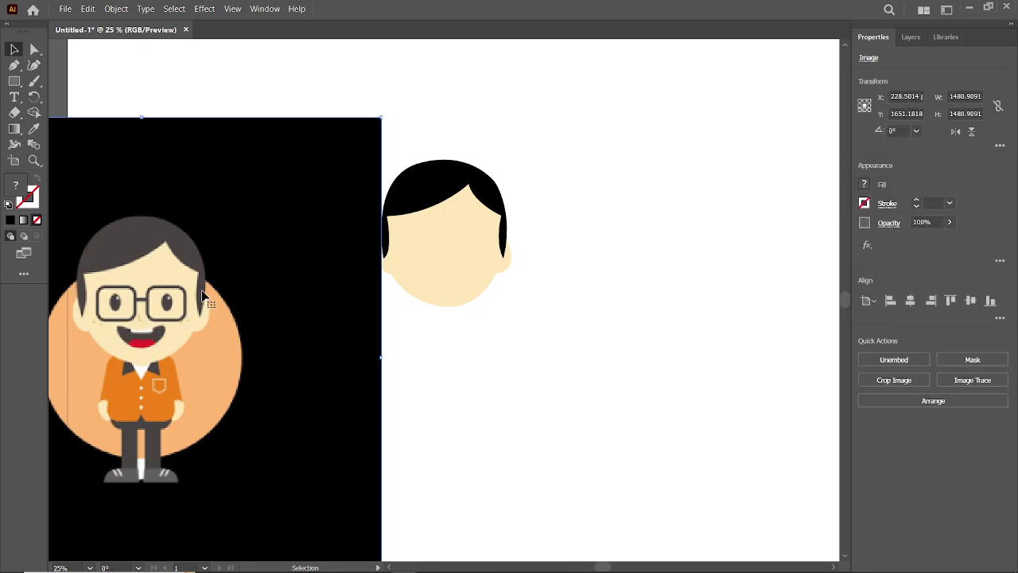
{"action": "key", "text": "ctrl+z"}
{"action": "key", "text": "ctrl+z"}
{"action": "key", "text": "ctrl+z"}
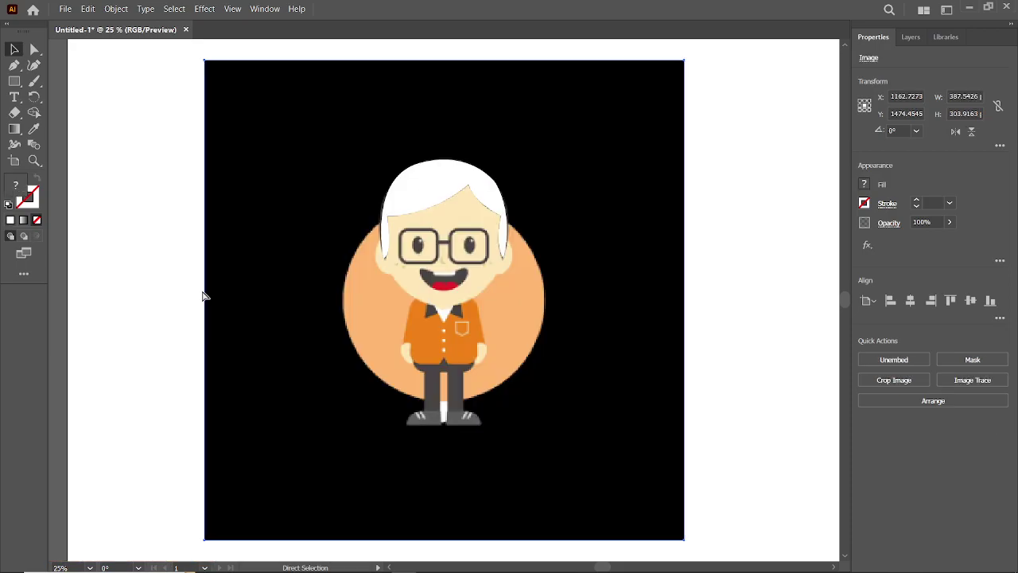
{"action": "key", "text": "ctrl+z"}
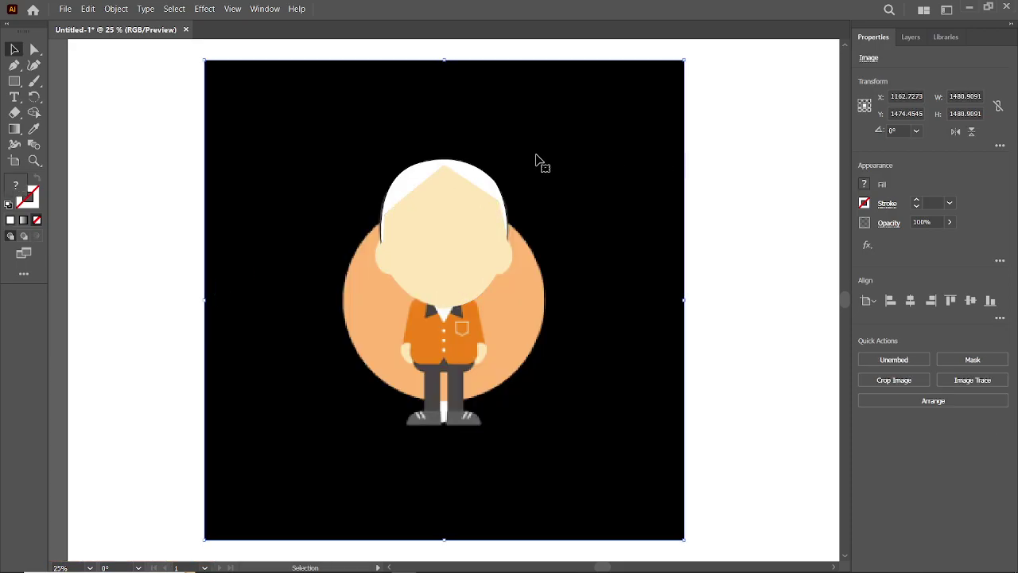
Step: Resample the skin tone onto the face shape and send it backward behind the reference image
{"action": "key", "text": "ctrl+z"}
{"action": "key", "text": "ctrl+z"}
{"action": "key", "text": "ctrl+equal"}
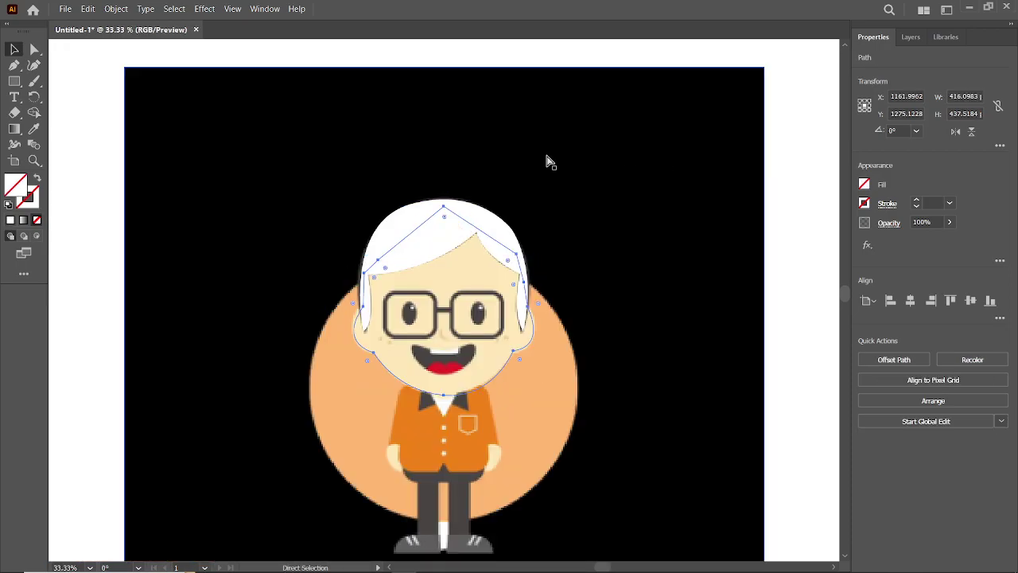
{"action": "key", "text": "ctrl+equal"}
{"action": "left_click", "coordinate": [33, 128]}
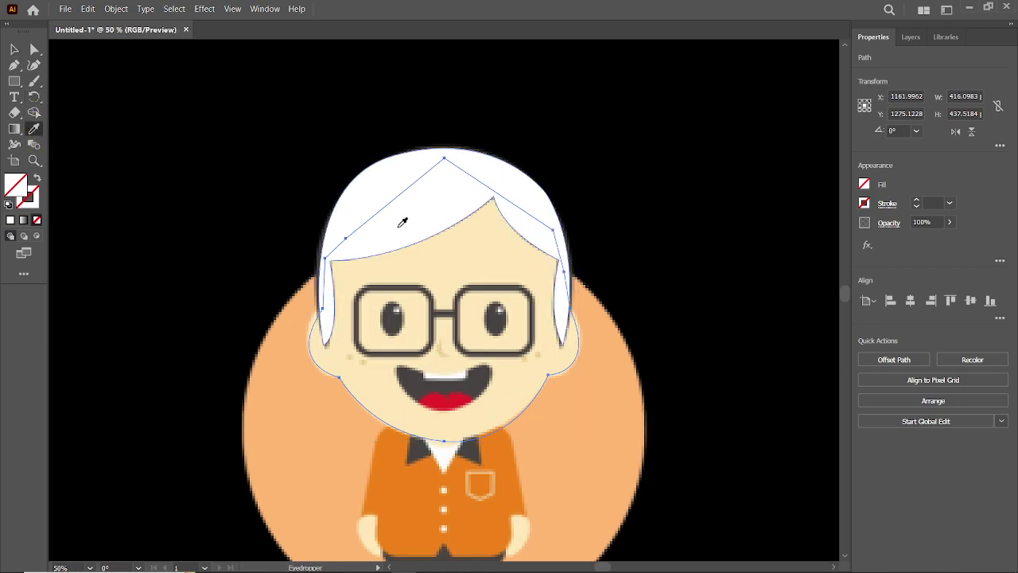
{"action": "left_click", "coordinate": [459, 252]}
{"action": "left_click", "coordinate": [15, 50]}
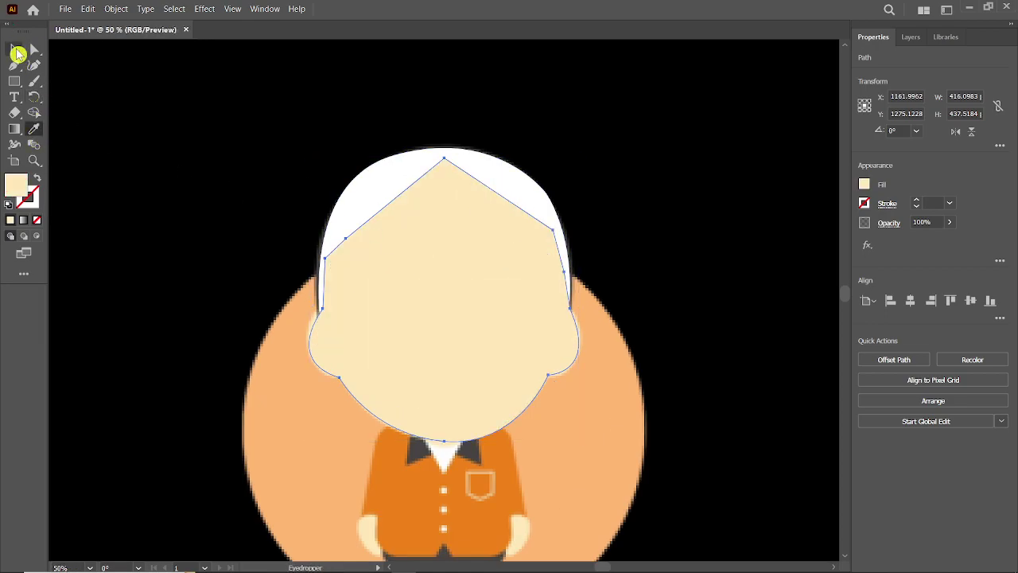
{"action": "right_click", "coordinate": [368, 236]}
{"action": "mouse_move", "coordinate": [433, 499]}
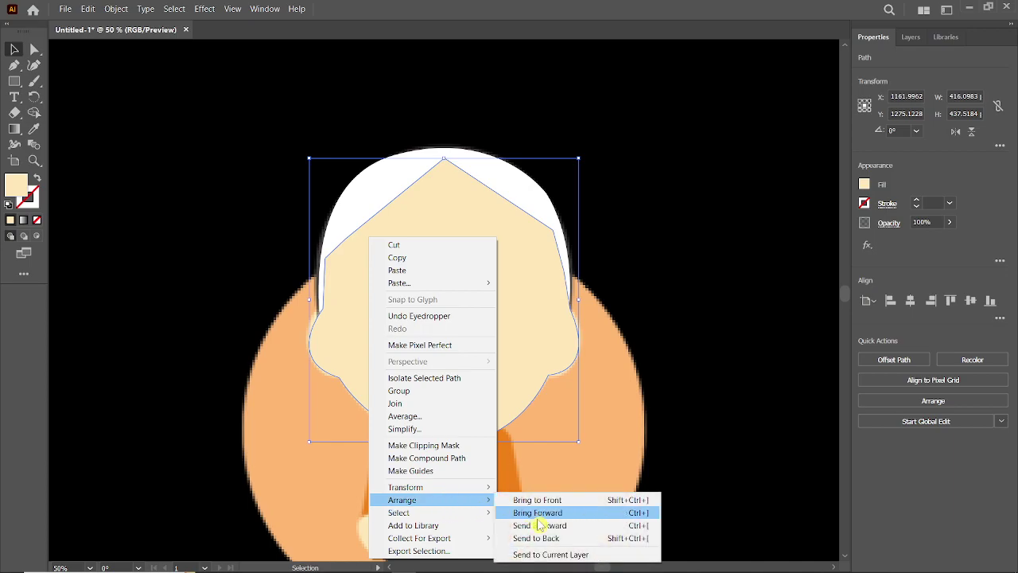
{"action": "left_click", "coordinate": [548, 541]}
{"action": "left_click", "coordinate": [593, 316]}
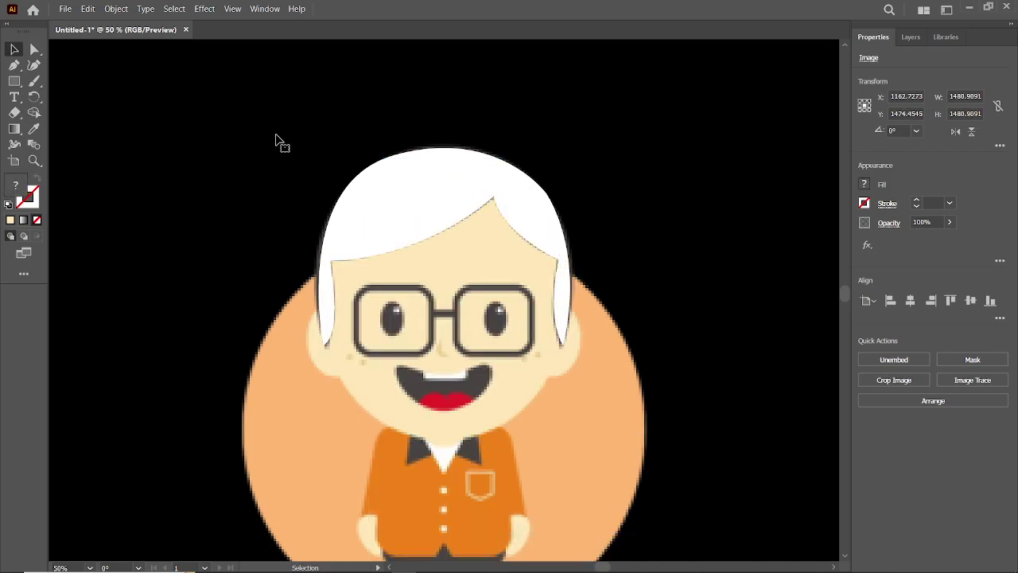
Step: Discard a stray pen path and draw a rounded-corner rectangle over the left lens
{"action": "left_click", "coordinate": [15, 70]}
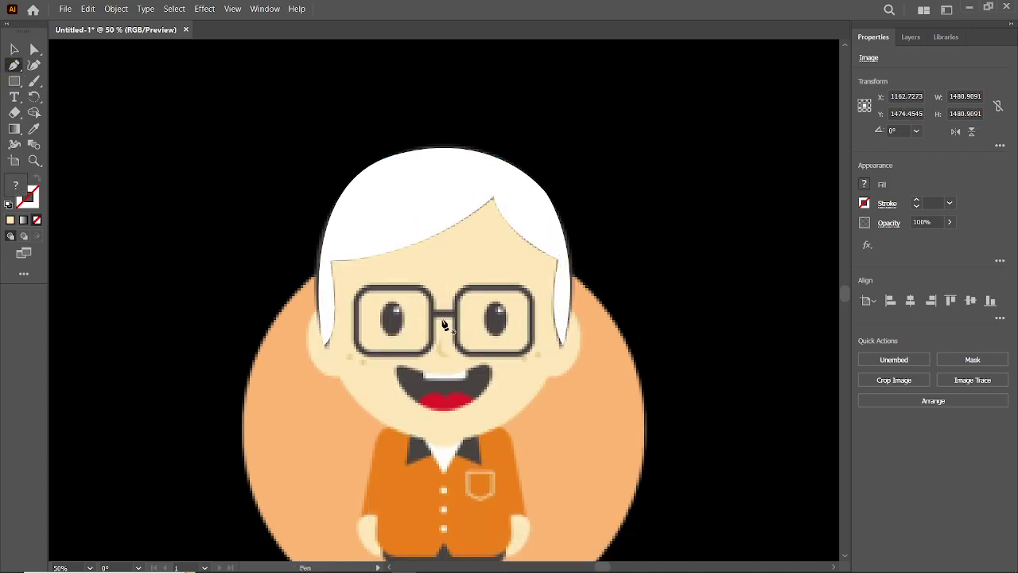
{"action": "left_click", "coordinate": [355, 347]}
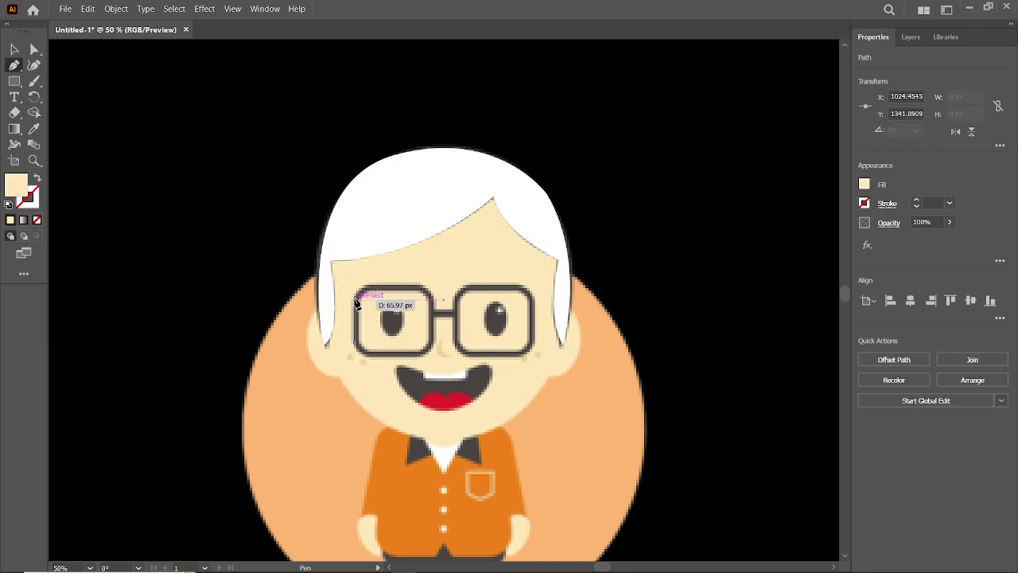
{"action": "left_click", "coordinate": [16, 53]}
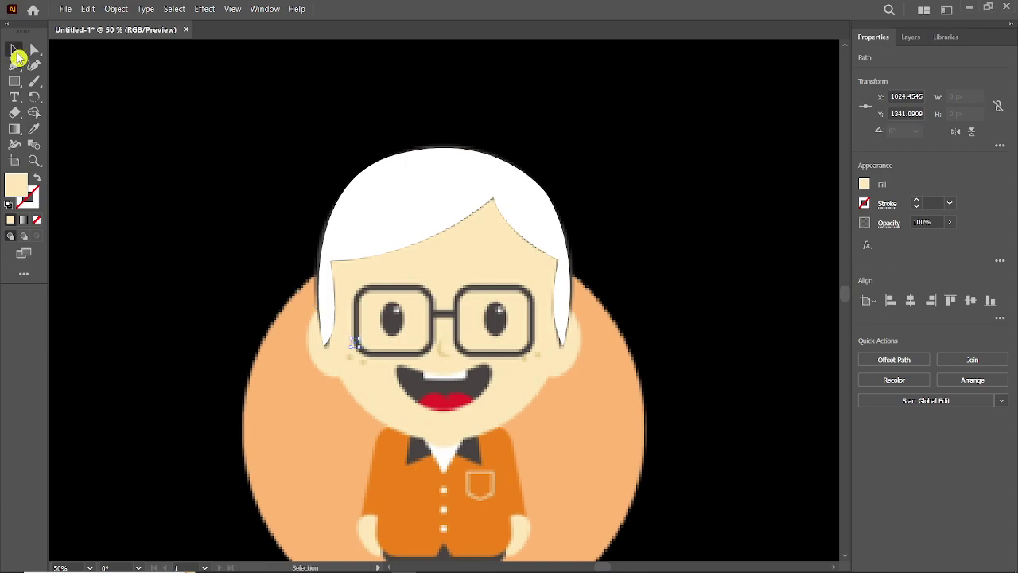
{"action": "key", "text": "ctrl+shift+a"}
{"action": "key", "text": "ctrl+plus"}
{"action": "key", "text": "ctrl+plus"}
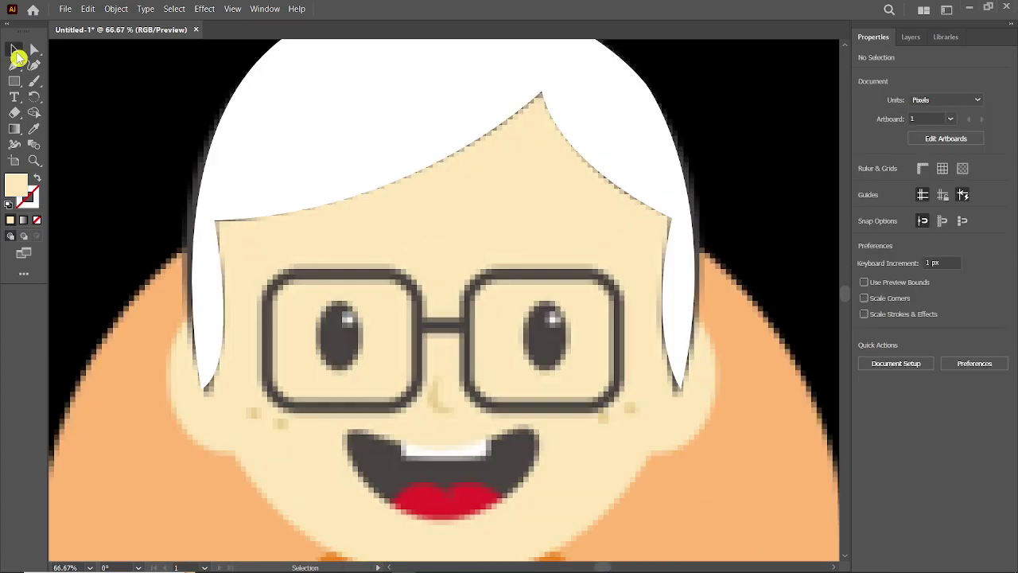
{"action": "left_click", "coordinate": [13, 81]}
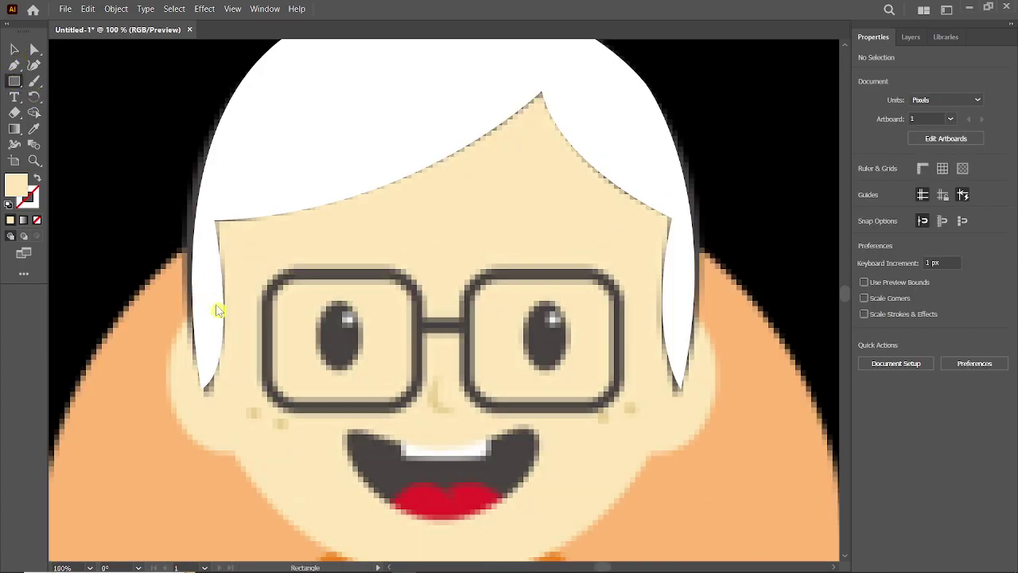
{"action": "left_click_drag", "start_coordinate": [276, 410], "coordinate": [421, 272]}
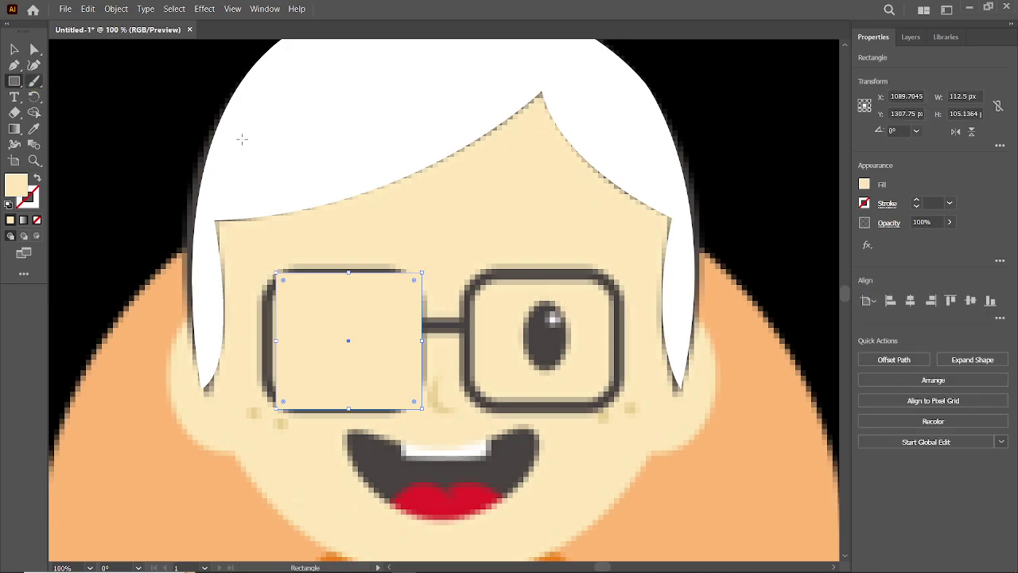
{"action": "left_click_drag", "start_coordinate": [412, 281], "coordinate": [417, 318]}
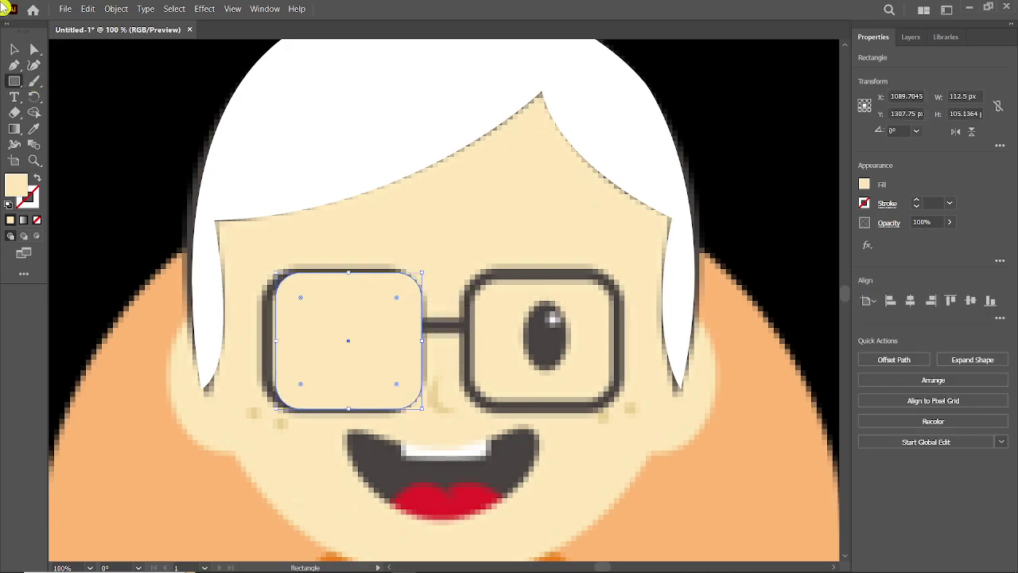
Step: Give the frame no fill and a 10 pt outline, then position and align the frames
{"action": "left_click", "coordinate": [15, 50]}
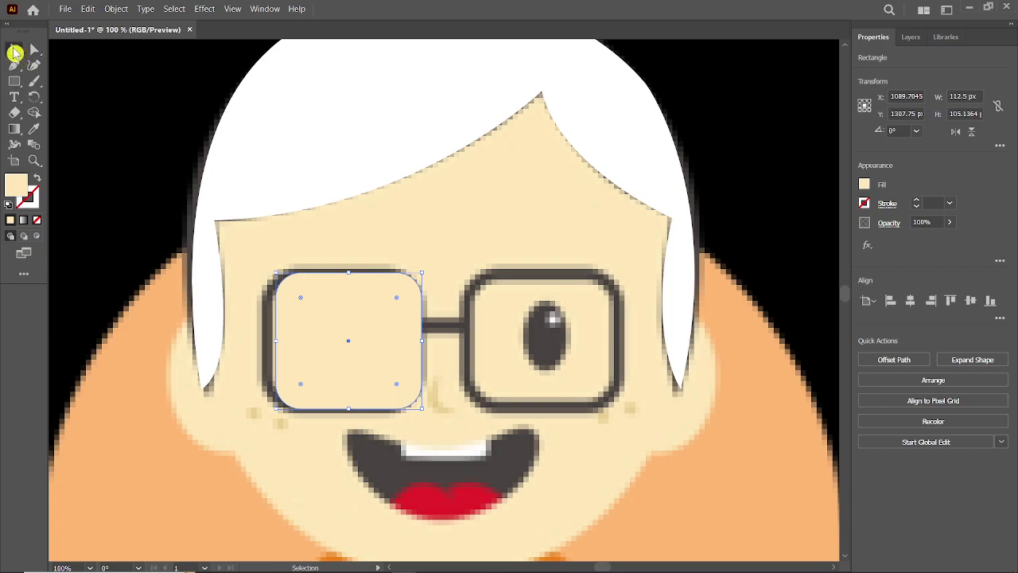
{"action": "left_click", "coordinate": [865, 183]}
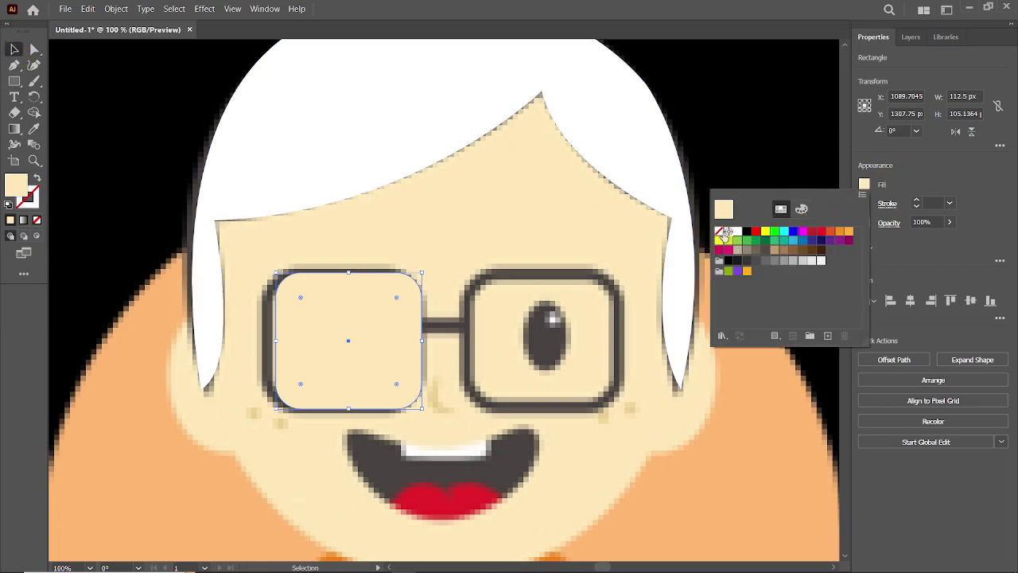
{"action": "left_click", "coordinate": [722, 232]}
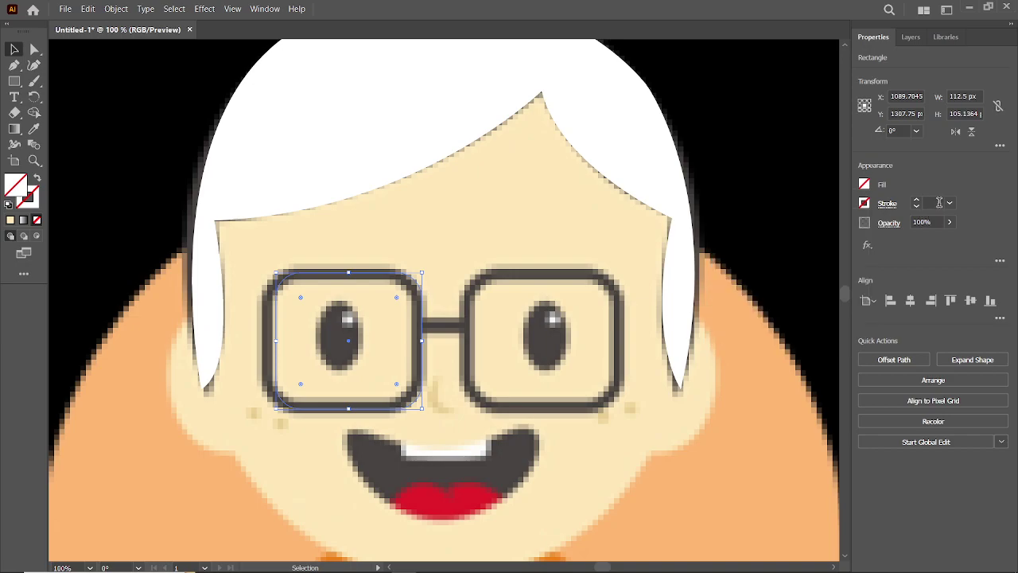
{"action": "left_click", "coordinate": [934, 202]}
{"action": "type", "text": "10"}
{"action": "key", "text": "Return"}
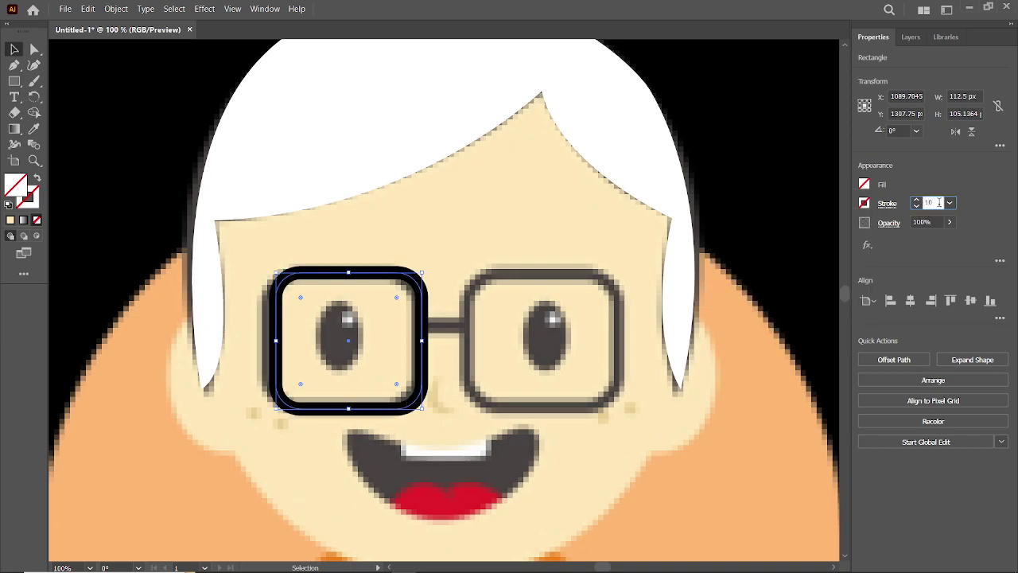
{"action": "mouse_move", "coordinate": [421, 306]}
{"action": "left_mouse_down"}
{"action": "mouse_move", "coordinate": [397, 125]}
{"action": "mouse_move", "coordinate": [612, 128]}
{"action": "left_mouse_up"}
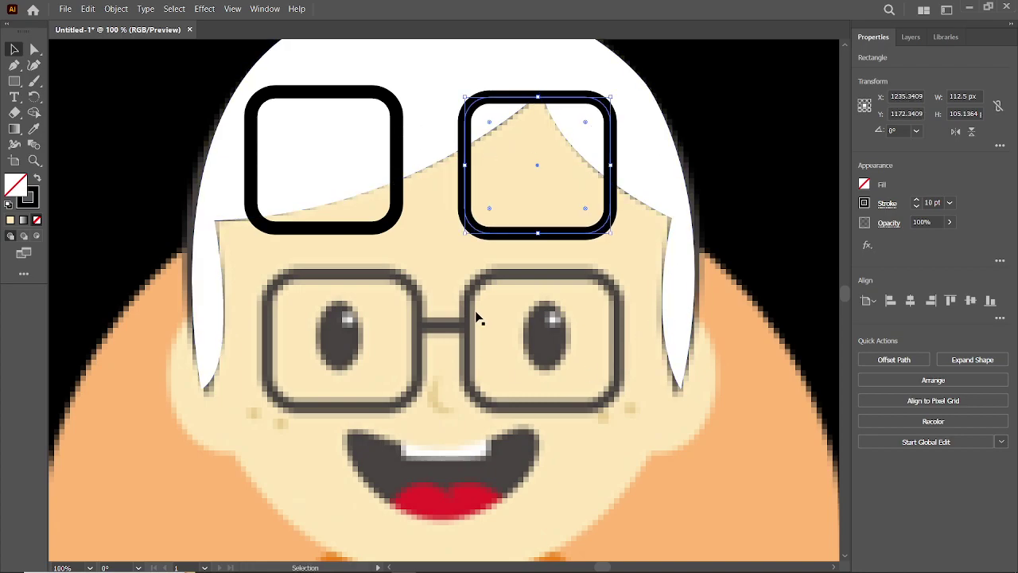
{"action": "left_click_drag", "start_coordinate": [397, 215], "coordinate": [399, 220]}
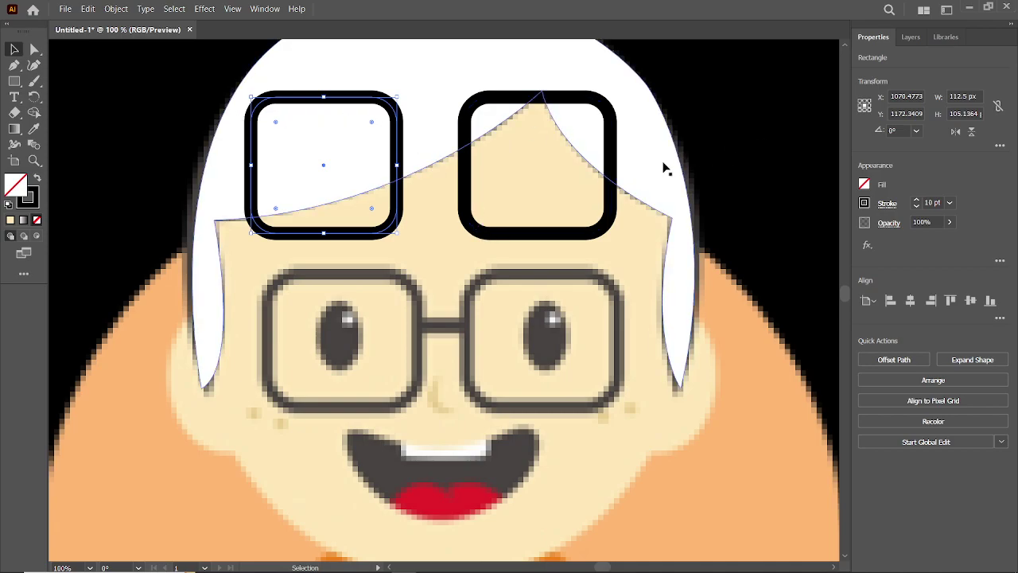
Step: Draw a 10 pt bridge line between the frames and raise it about 9 px
{"action": "left_click", "coordinate": [69, 140]}
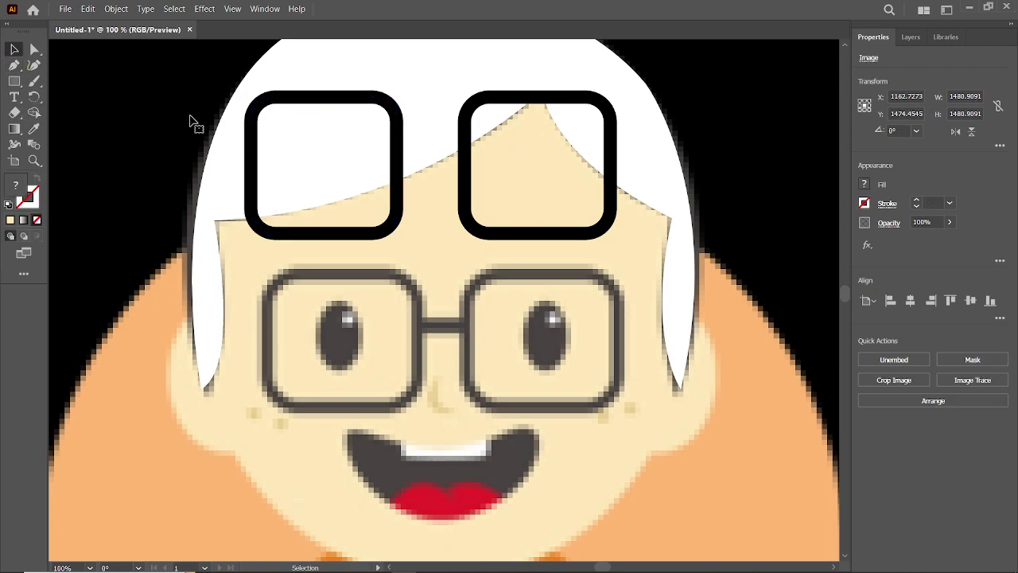
{"action": "left_click", "coordinate": [14, 65]}
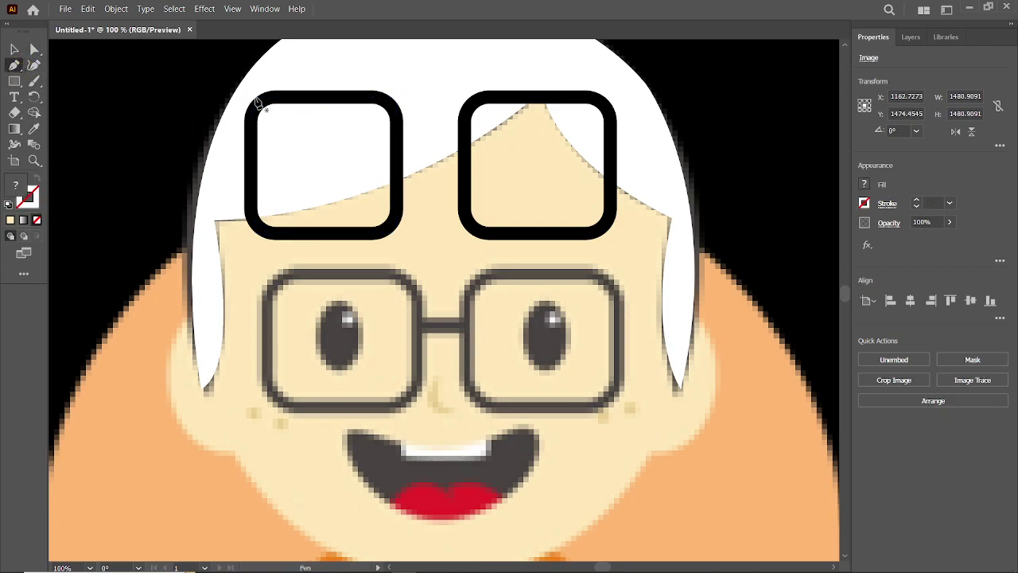
{"action": "left_click", "coordinate": [397, 165]}
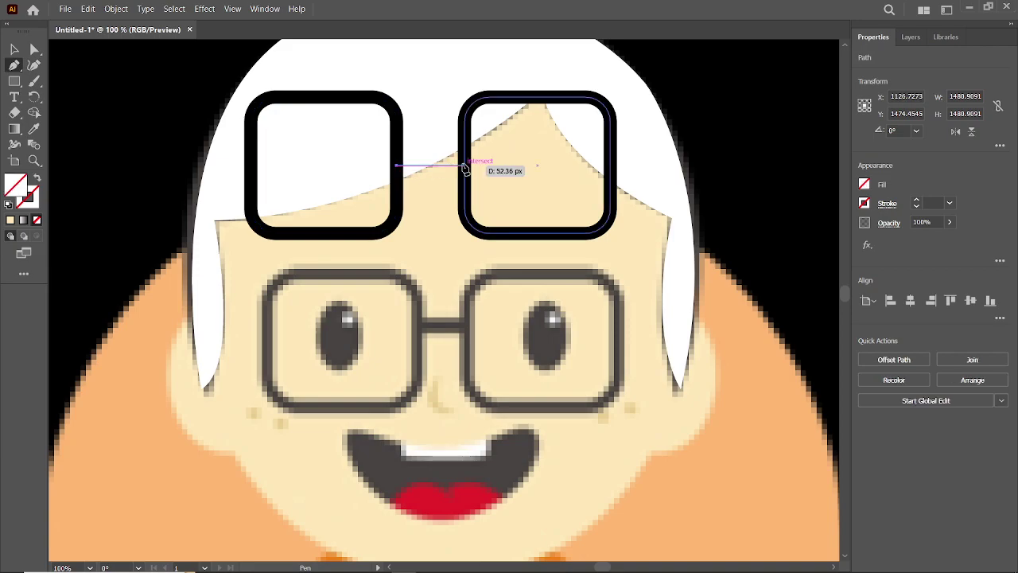
{"action": "left_click", "coordinate": [465, 165]}
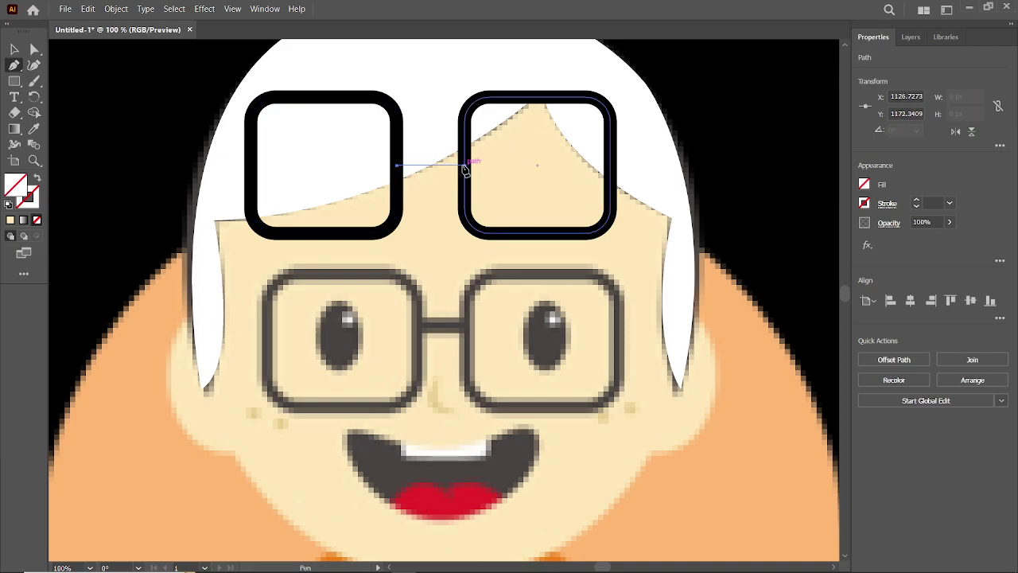
{"action": "left_click", "coordinate": [16, 50]}
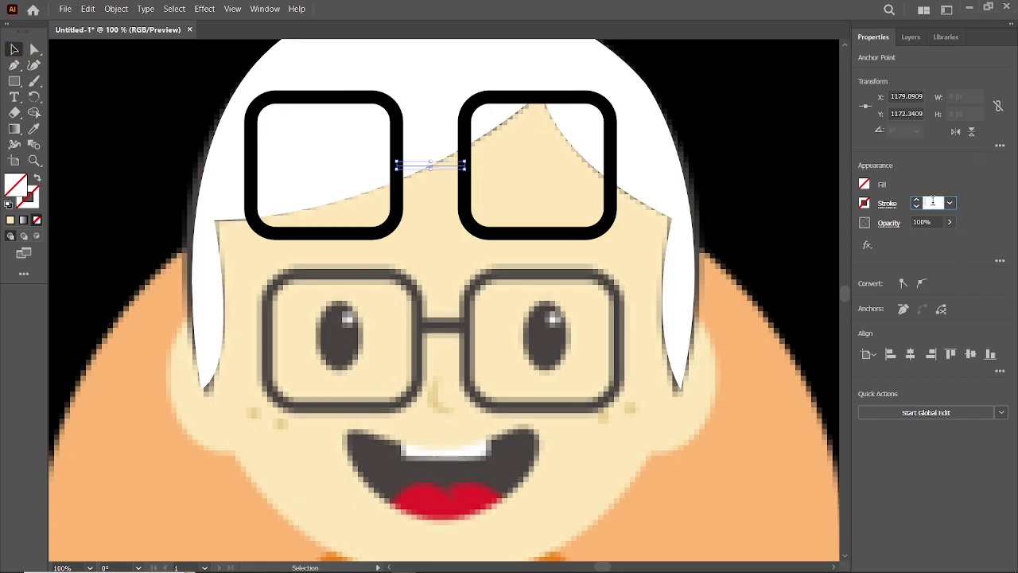
{"action": "type", "text": "10"}
{"action": "key", "text": "Return"}
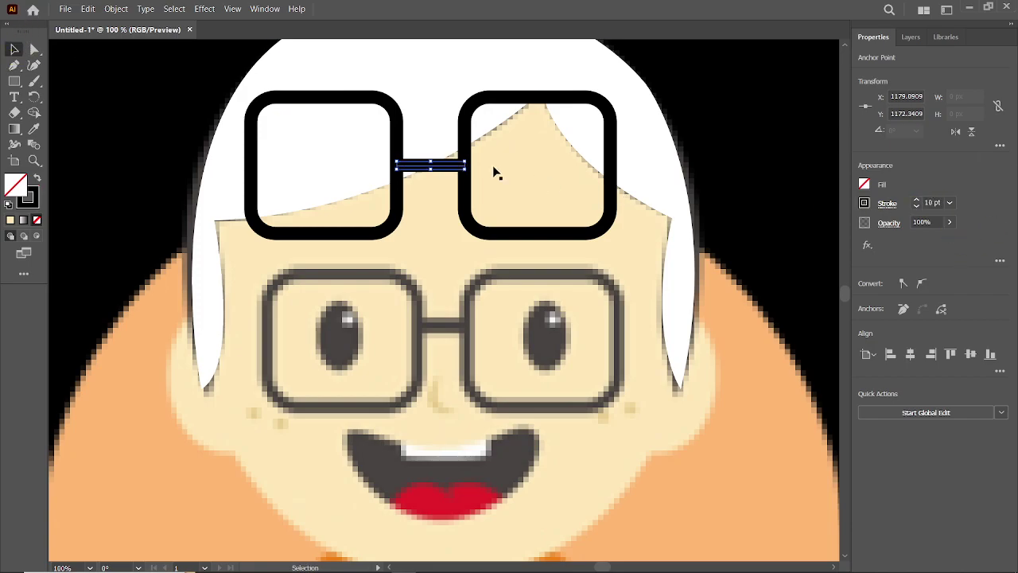
{"action": "key", "text": "ctrl+shift+a"}
{"action": "left_click", "coordinate": [448, 169]}
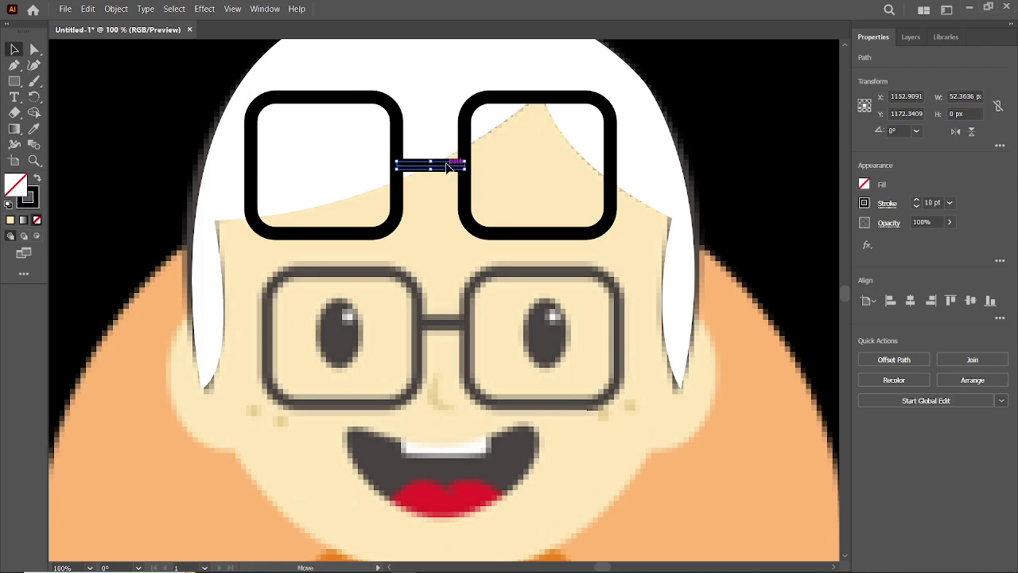
{"action": "left_click_drag", "start_coordinate": [448, 165], "coordinate": [448, 157]}
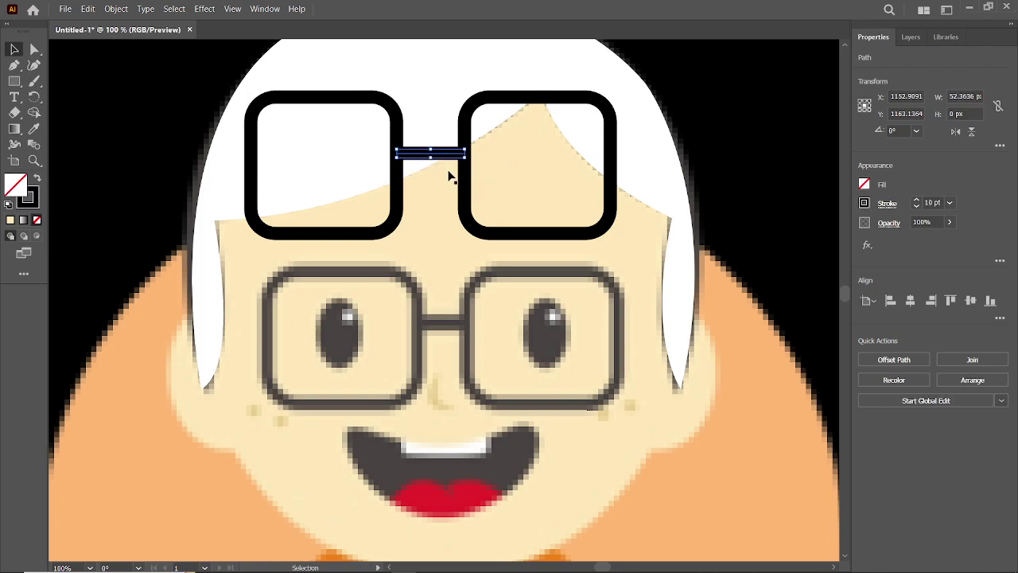
Step: Top-align both frames and group them with the bridge into glasses
{"action": "left_click", "coordinate": [465, 185]}
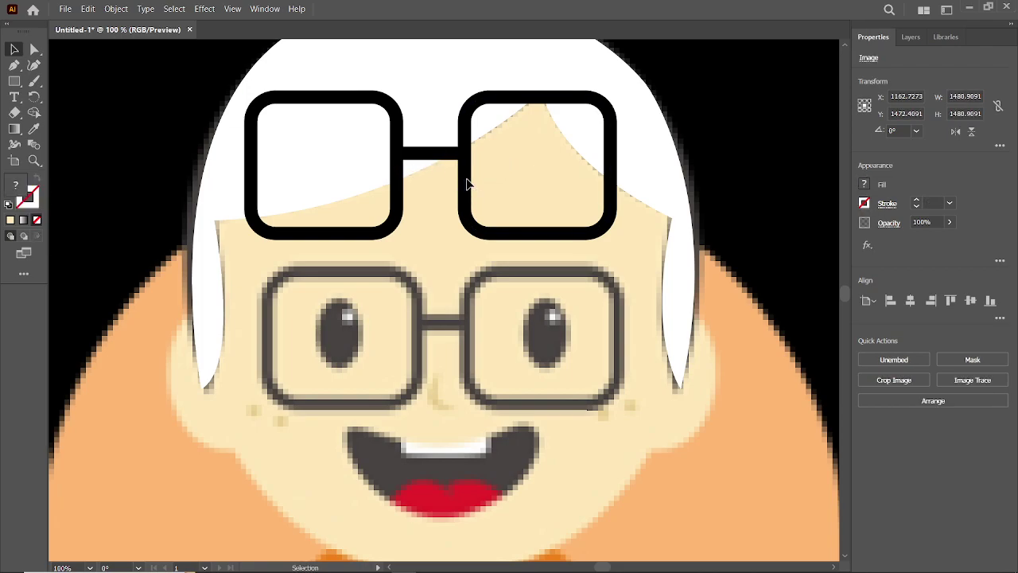
{"action": "left_click", "coordinate": [468, 188]}
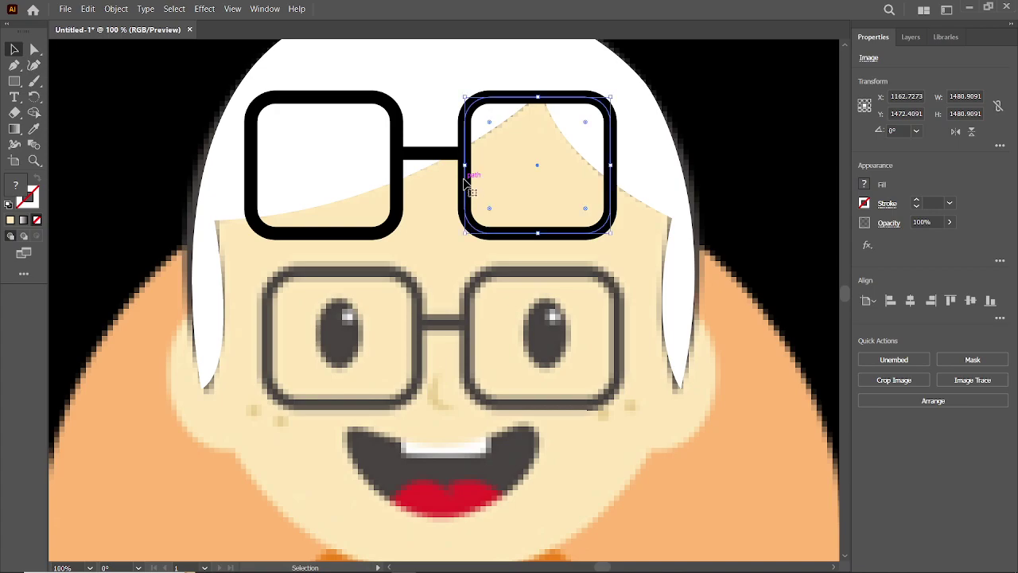
{"action": "left_click", "coordinate": [399, 191], "text": "shift"}
{"action": "left_click", "coordinate": [400, 191], "text": "shift"}
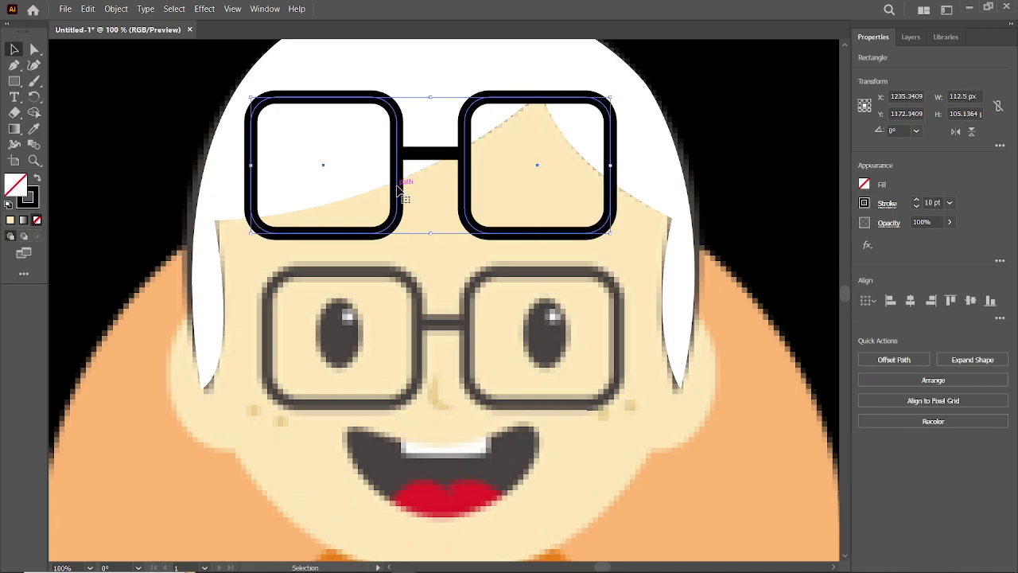
{"action": "left_click", "coordinate": [952, 302]}
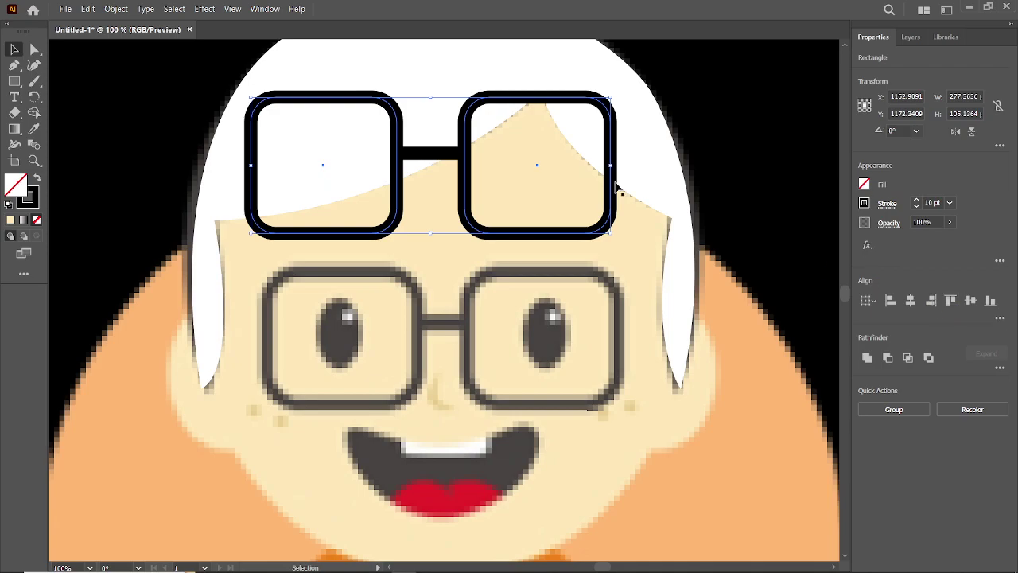
{"action": "left_click", "coordinate": [442, 156], "text": "shift"}
{"action": "key", "text": "ctrl+g"}
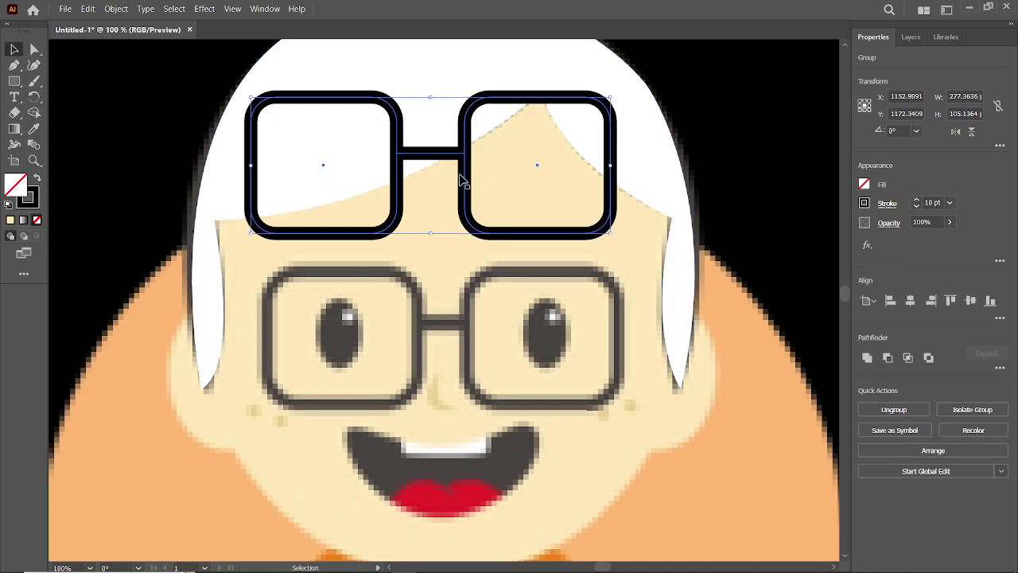
Step: Move the grouped glasses down over the eyes, discarding a stray pen path
{"action": "left_click_drag", "start_coordinate": [468, 175], "coordinate": [473, 358]}
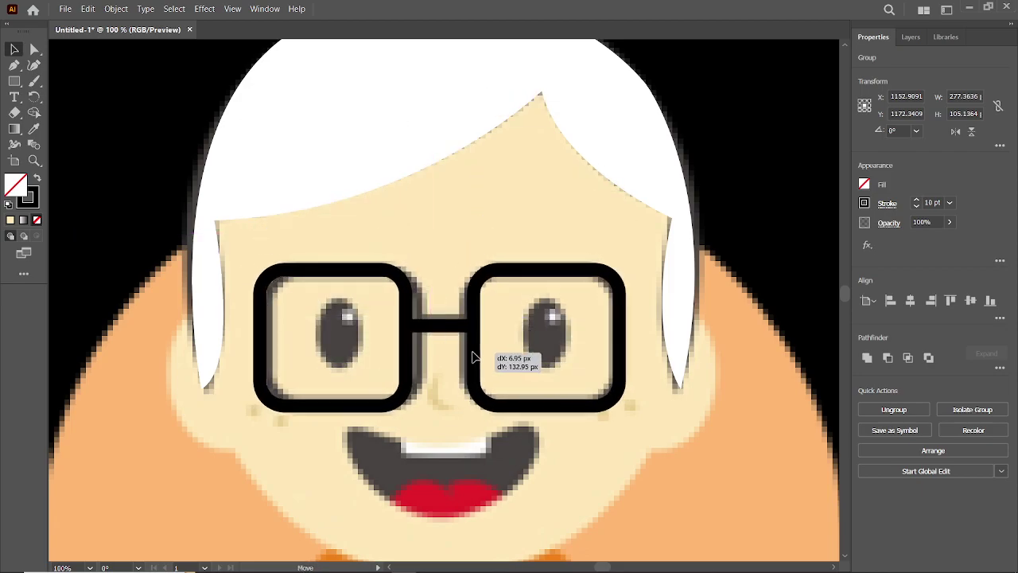
{"action": "left_click_drag", "start_coordinate": [473, 357], "coordinate": [479, 358]}
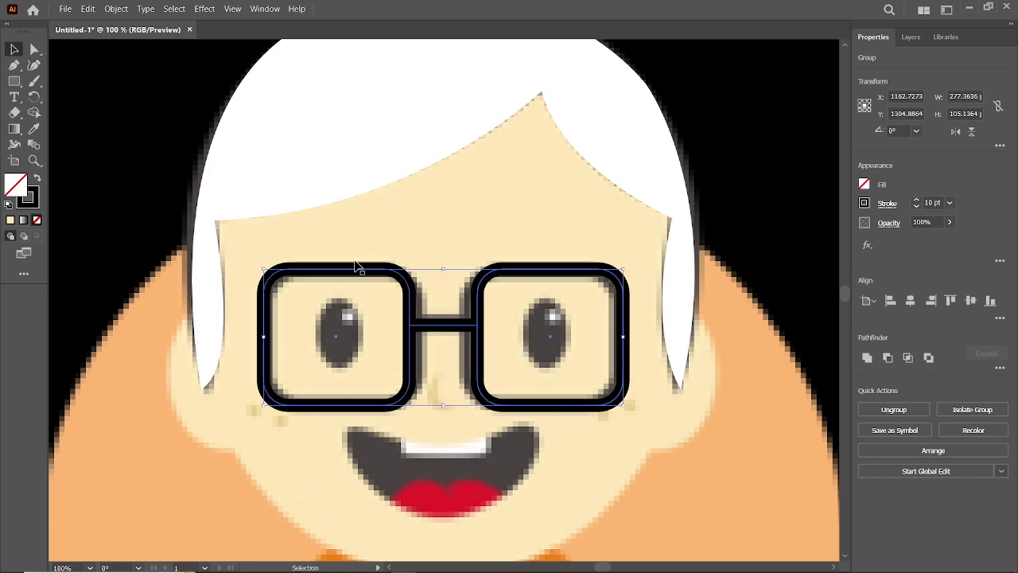
{"action": "left_click", "coordinate": [16, 70]}
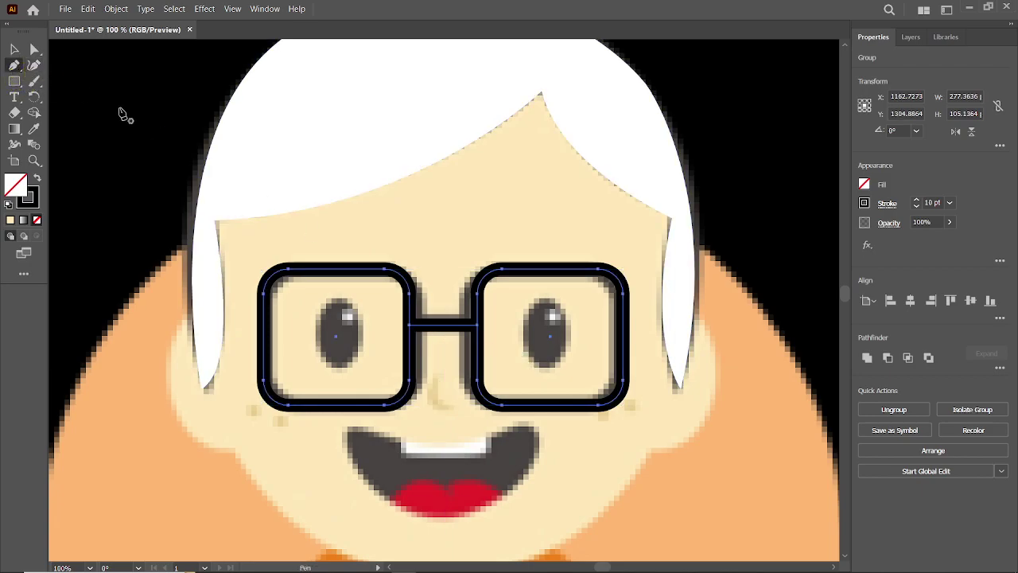
{"action": "left_click", "coordinate": [196, 158]}
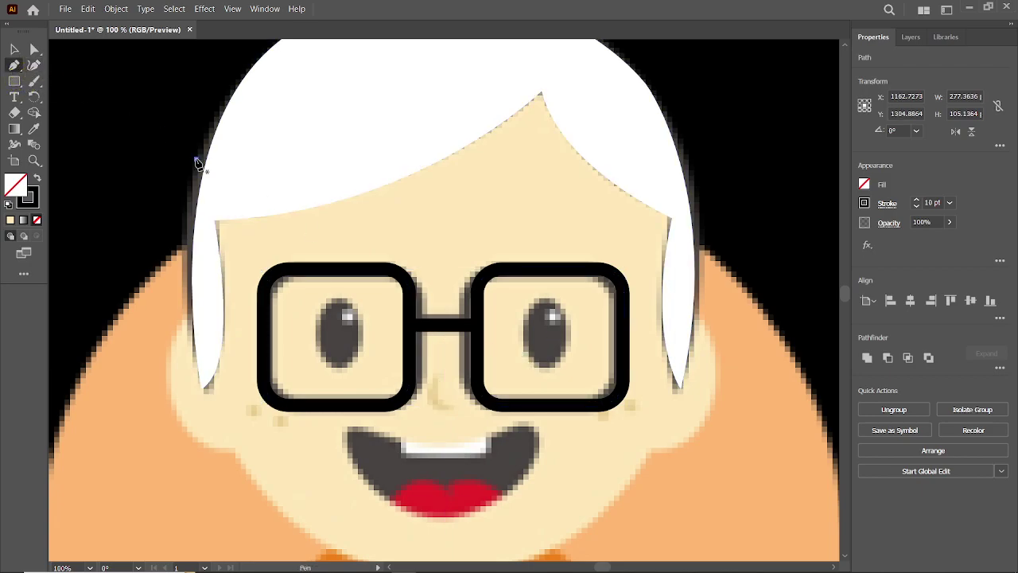
{"action": "left_click", "coordinate": [15, 52]}
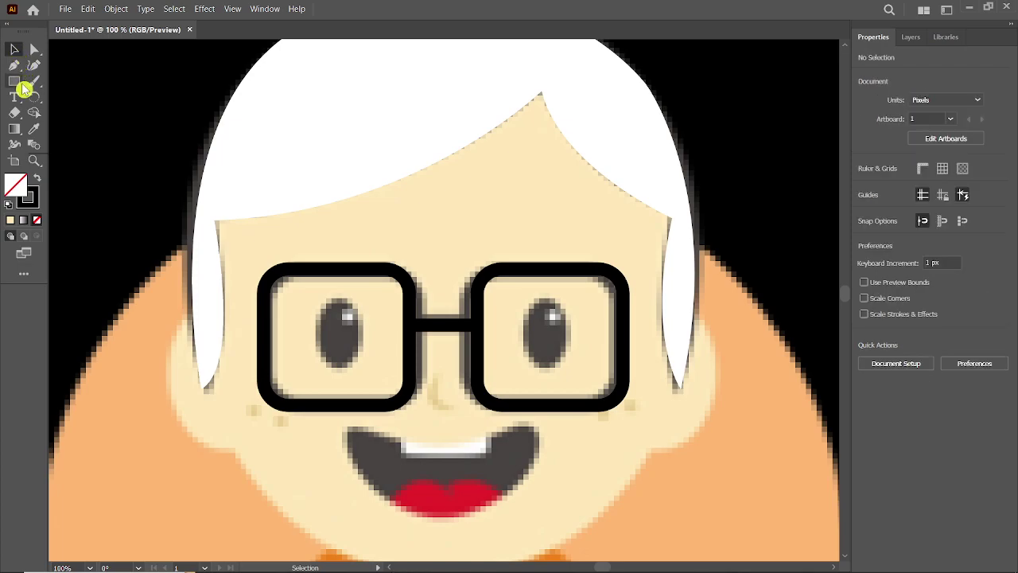
Step: Draw a black-filled ellipse over the left eye
{"action": "left_click_drag", "start_coordinate": [25, 89], "coordinate": [64, 94]}
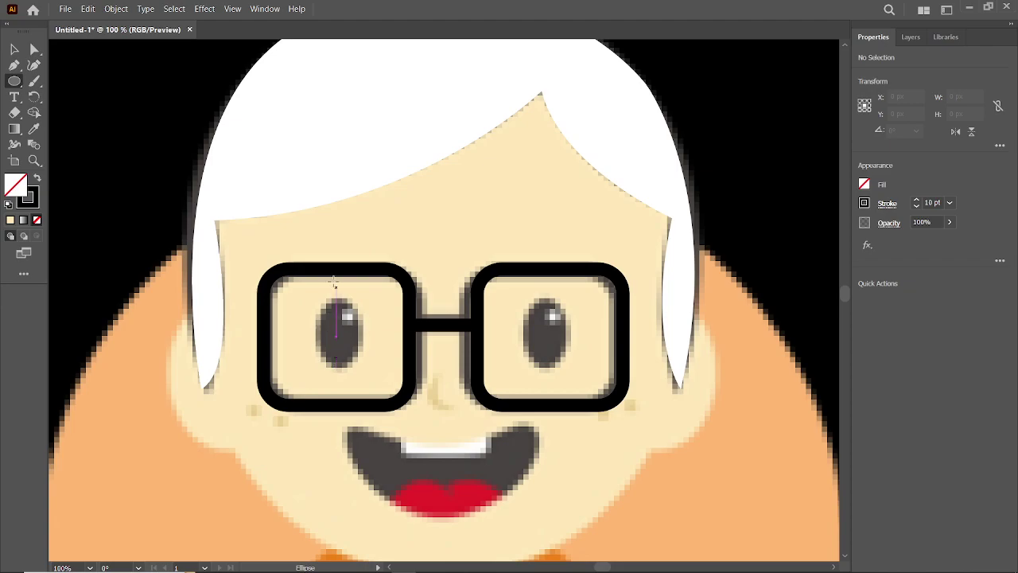
{"action": "left_click_drag", "start_coordinate": [320, 293], "coordinate": [359, 372]}
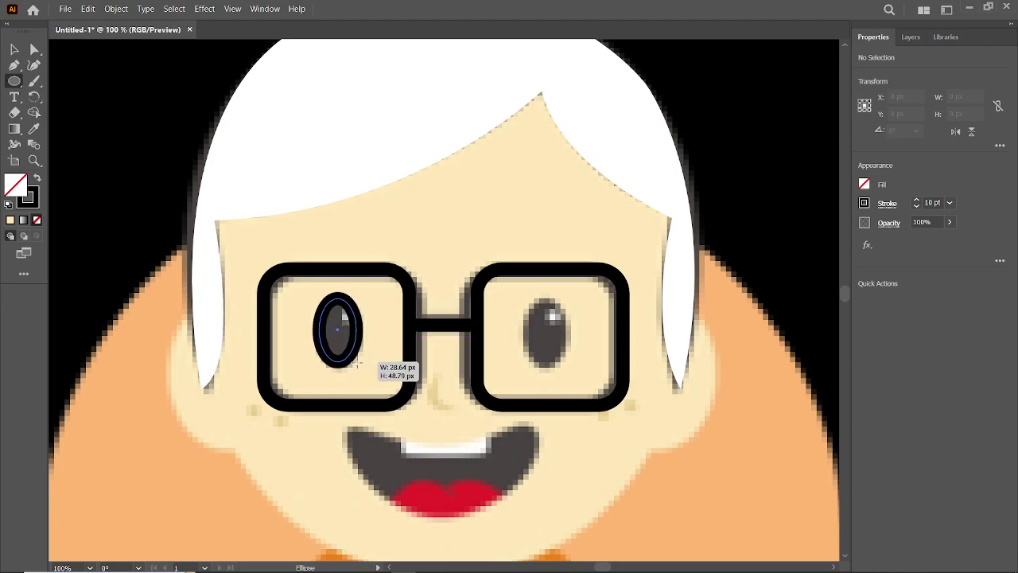
{"action": "left_click_drag", "start_coordinate": [359, 371], "coordinate": [357, 364]}
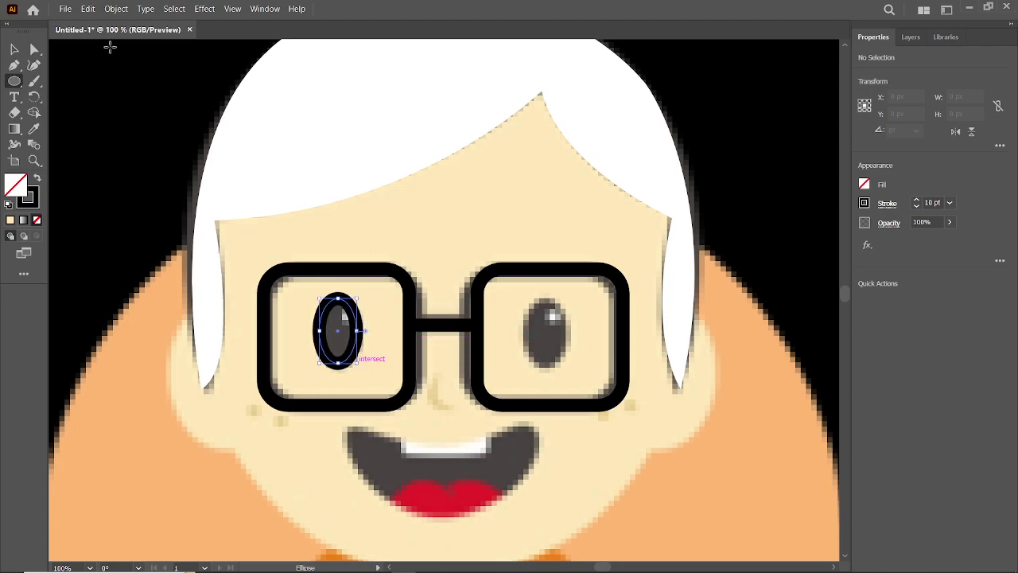
{"action": "key", "text": "v"}
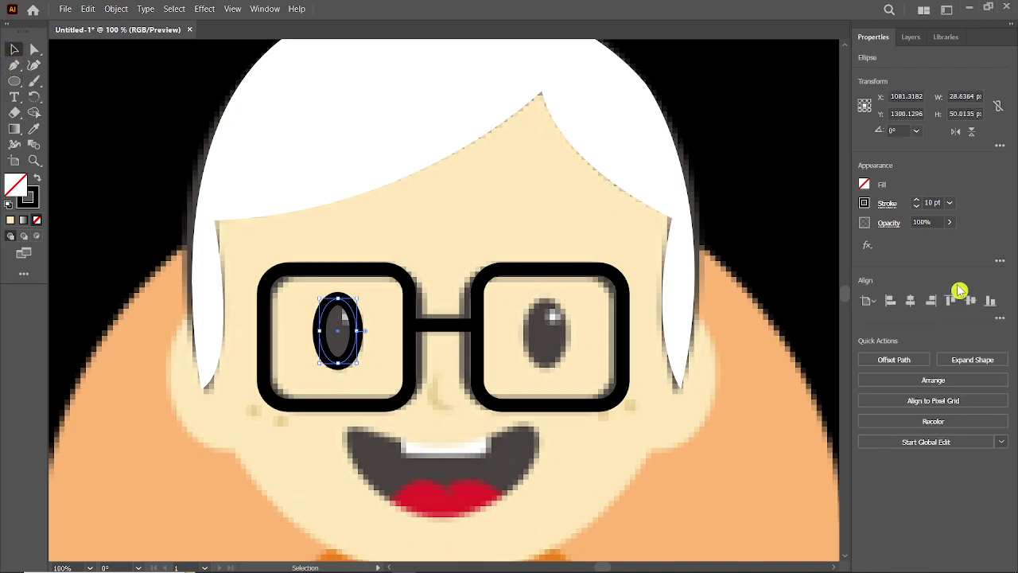
{"action": "left_click", "coordinate": [865, 186]}
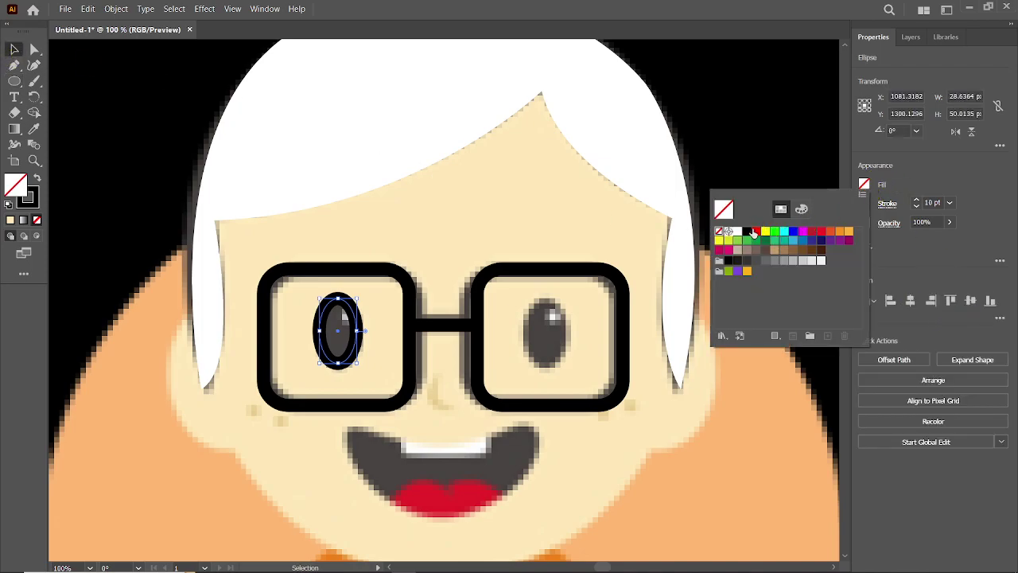
{"action": "left_click", "coordinate": [738, 232]}
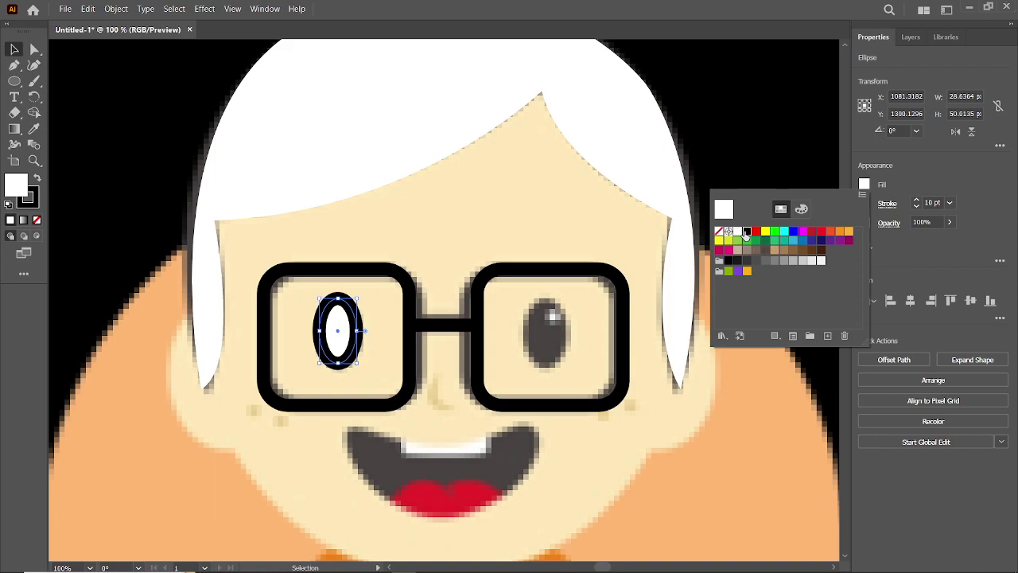
{"action": "left_click", "coordinate": [747, 231]}
{"action": "left_click", "coordinate": [336, 329]}
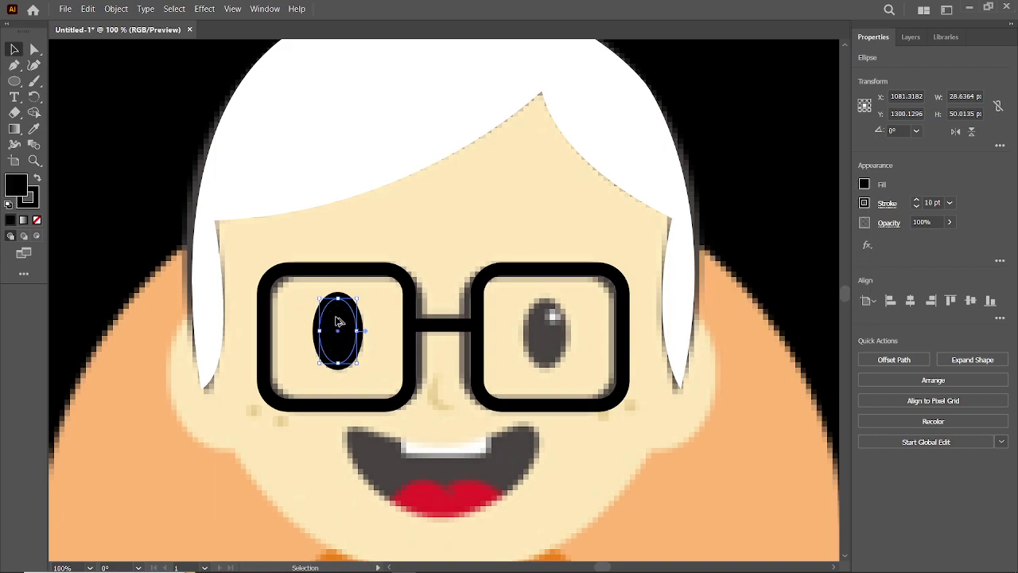
Step: Copy the black eye into the right lens and place the mouth's first anchor
{"action": "left_click_drag", "start_coordinate": [337, 322], "coordinate": [552, 327]}
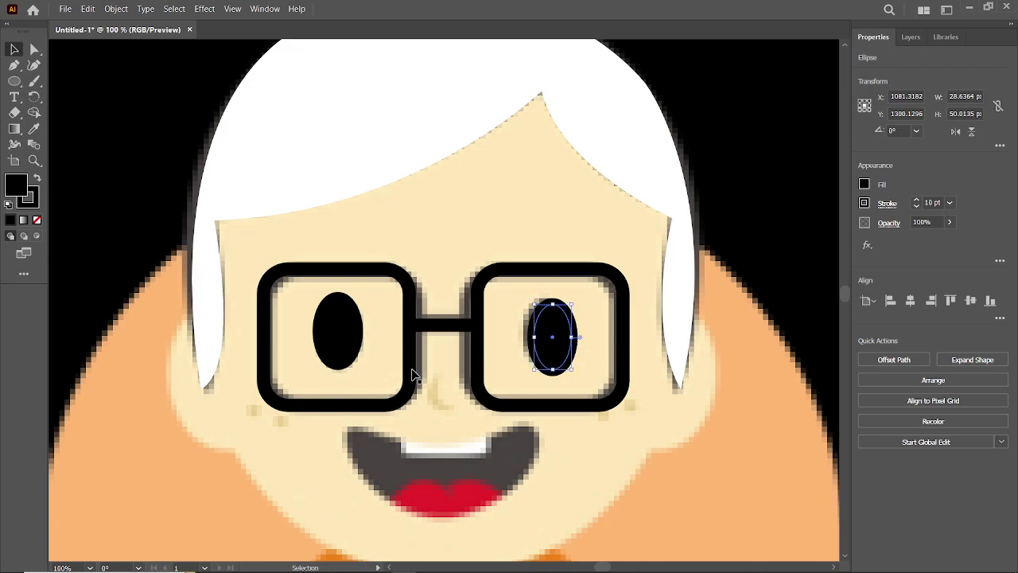
{"action": "left_click", "coordinate": [444, 399]}
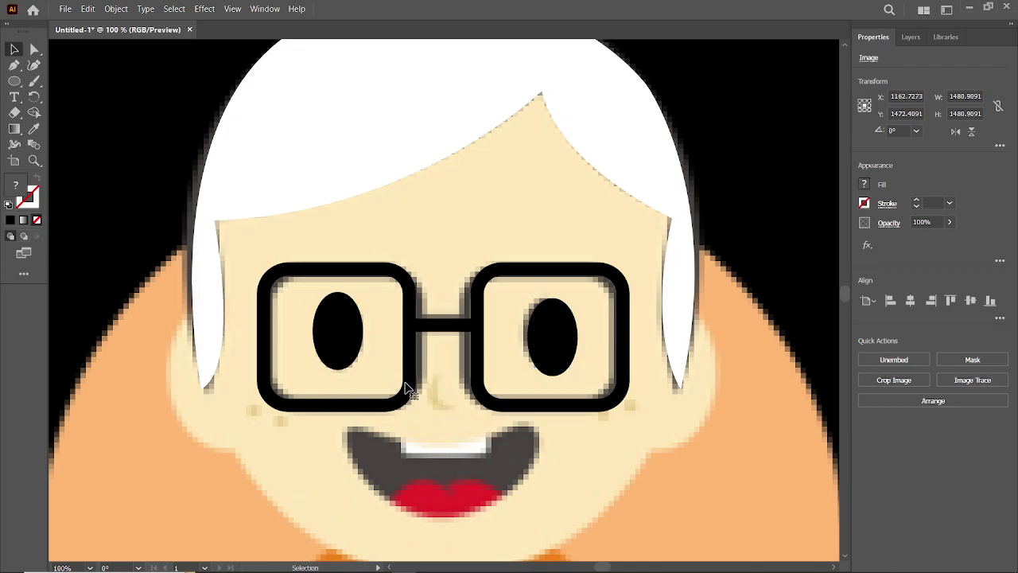
{"action": "left_click", "coordinate": [15, 66]}
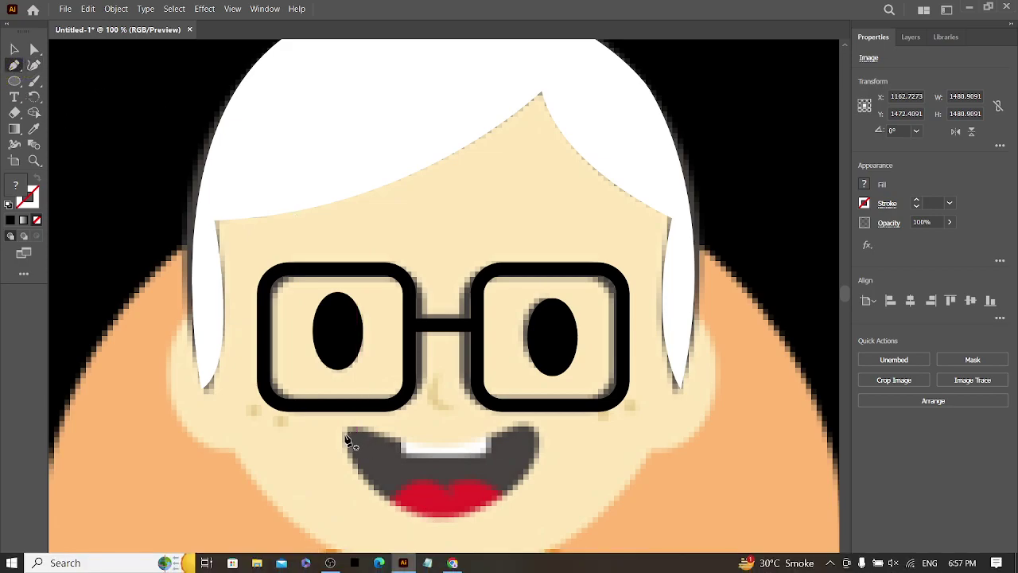
{"action": "left_click", "coordinate": [344, 433]}
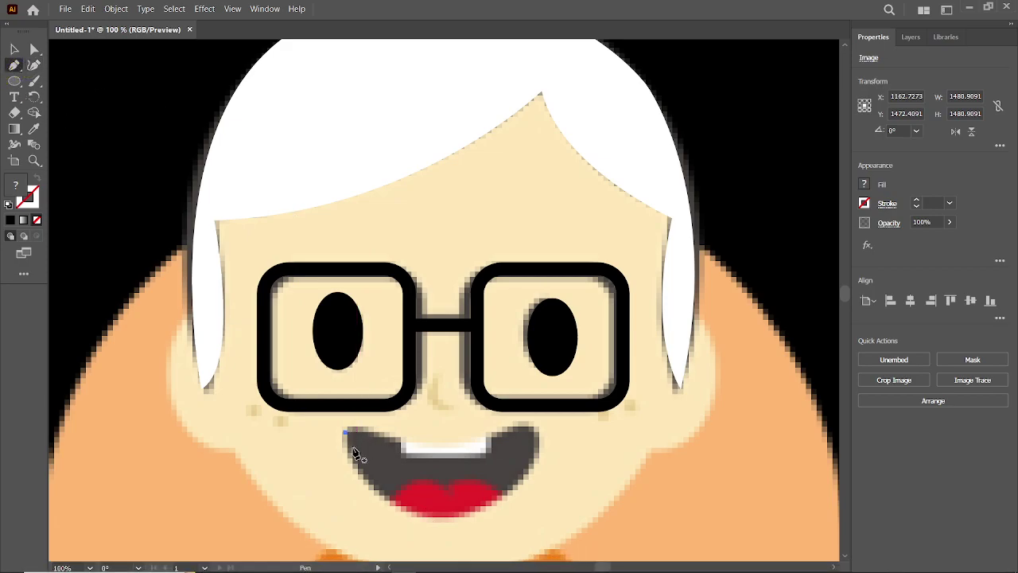
Step: Trace the mouth's bottom edge to its right corner and set the path to no fill
{"action": "left_click", "coordinate": [439, 525]}
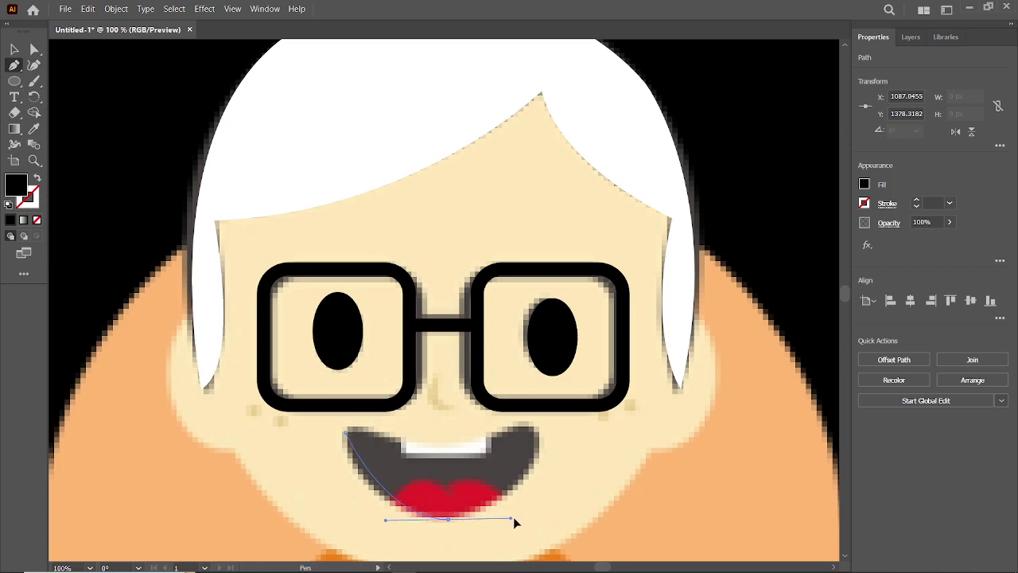
{"action": "left_click_drag", "start_coordinate": [487, 523], "coordinate": [531, 506]}
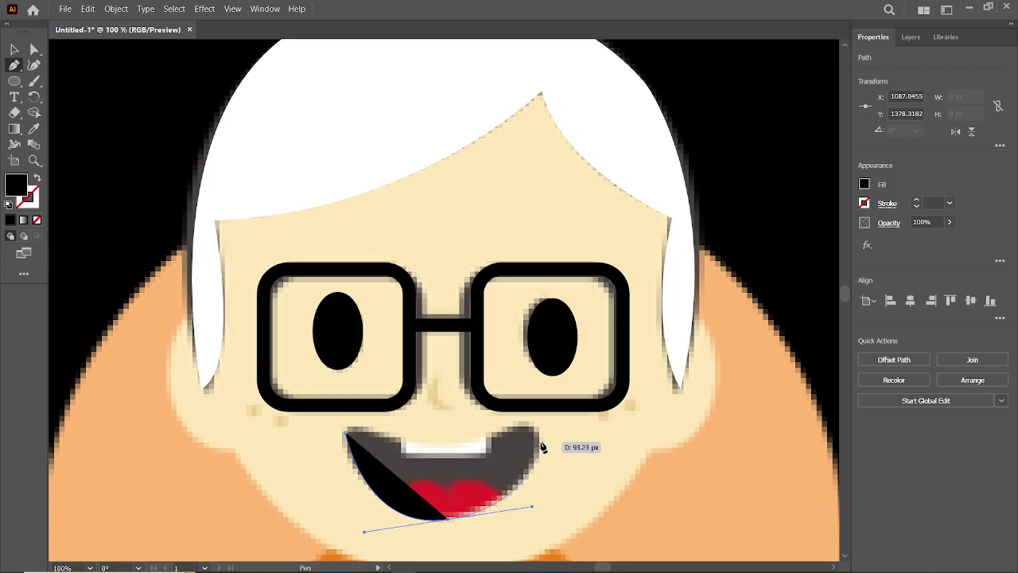
{"action": "key", "text": "Escape"}
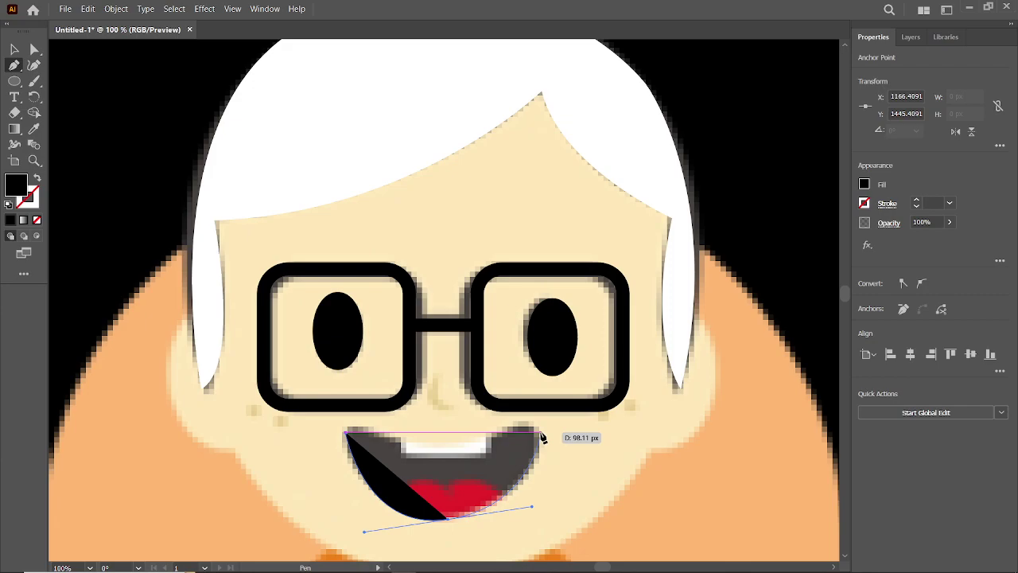
{"action": "mouse_move", "coordinate": [541, 436]}
{"action": "left_mouse_down"}
{"action": "mouse_move", "coordinate": [818, 172]}
{"action": "mouse_move", "coordinate": [862, 208]}
{"action": "left_mouse_up"}
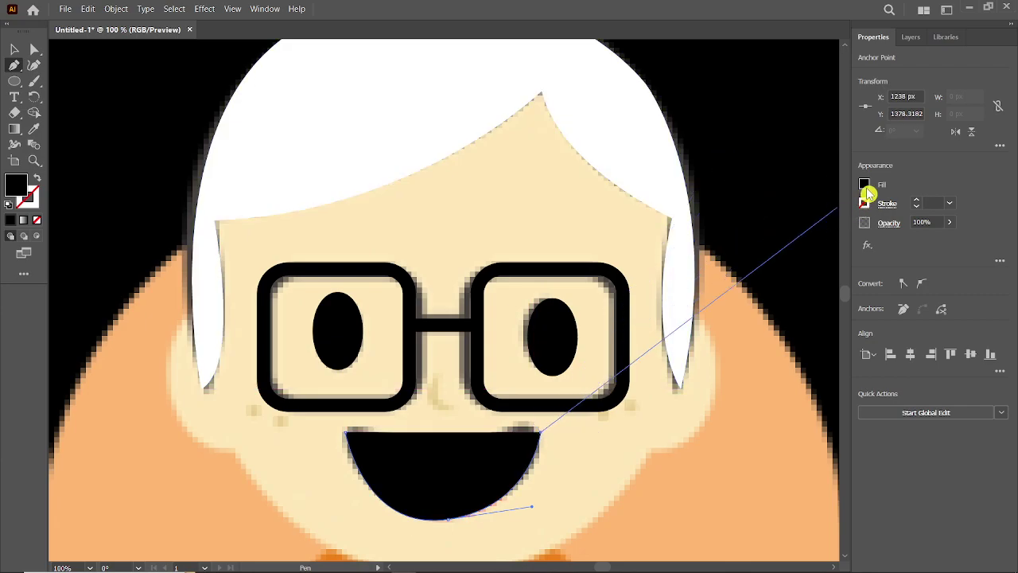
{"action": "left_click", "coordinate": [865, 190]}
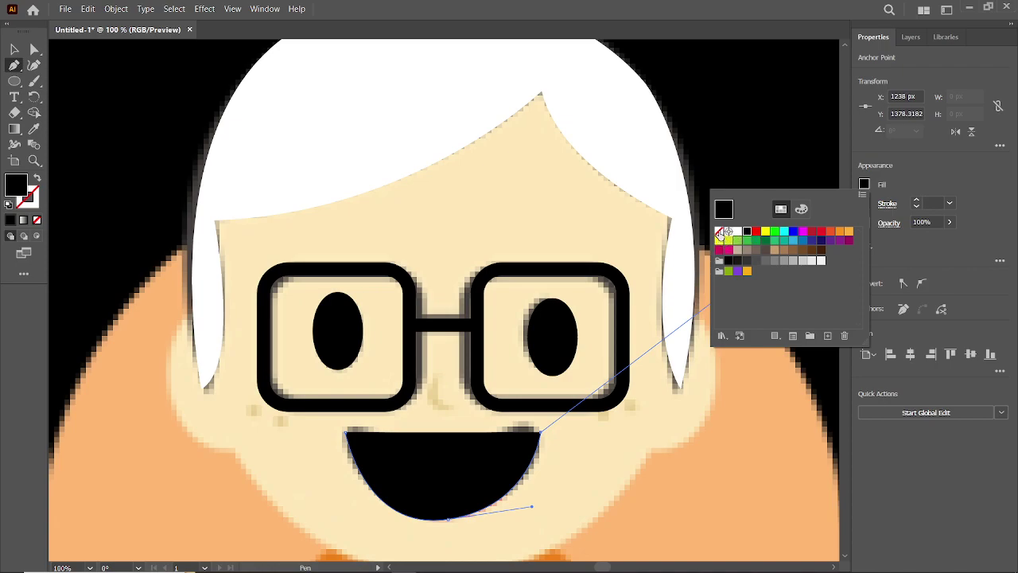
{"action": "left_click", "coordinate": [719, 232]}
Step: Curve the mouth's top edge back along the teeth's lower edge
{"action": "left_click_drag", "start_coordinate": [528, 442], "coordinate": [446, 456]}
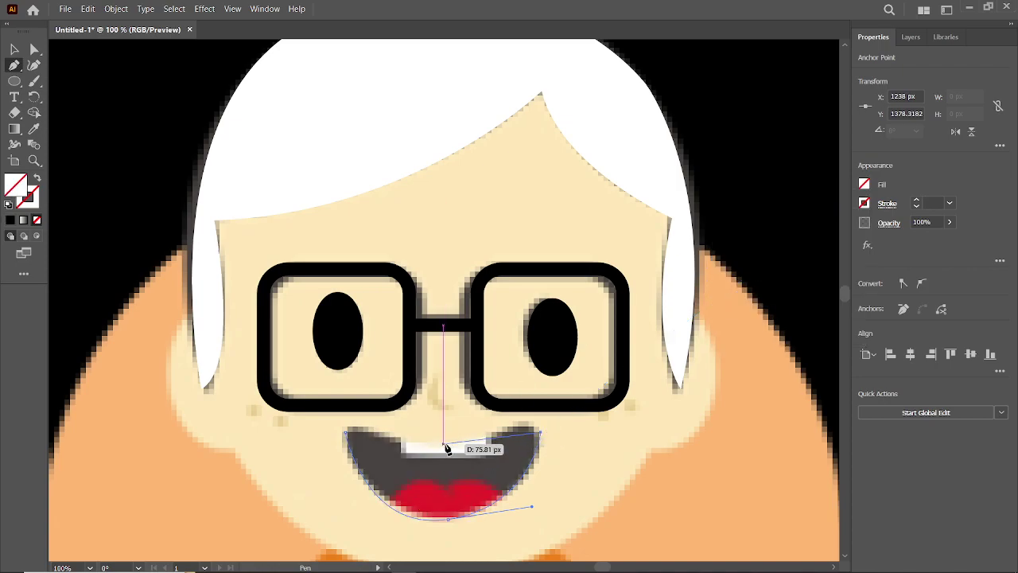
{"action": "left_click_drag", "start_coordinate": [446, 447], "coordinate": [389, 453]}
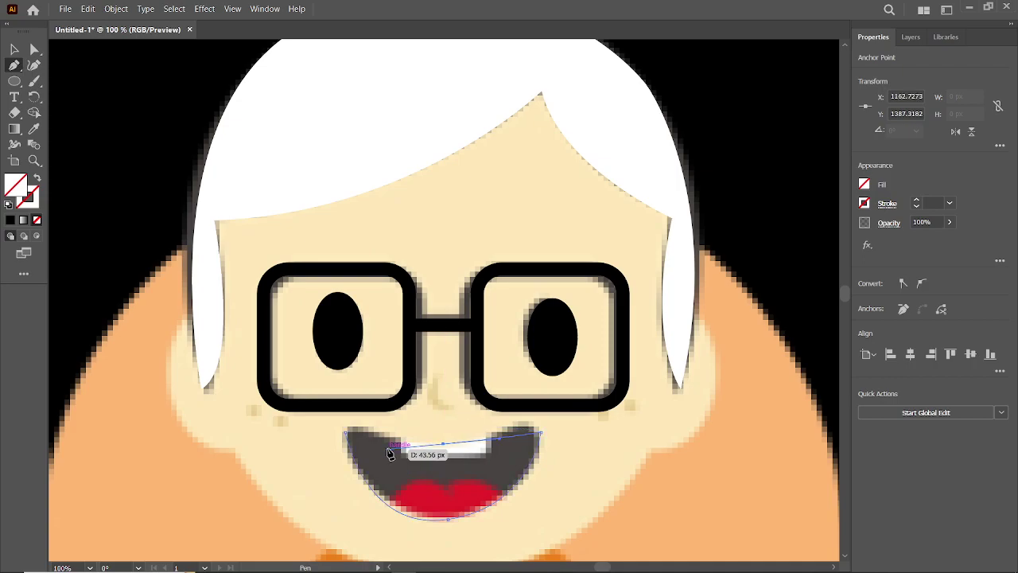
{"action": "key", "text": "ctrl+z"}
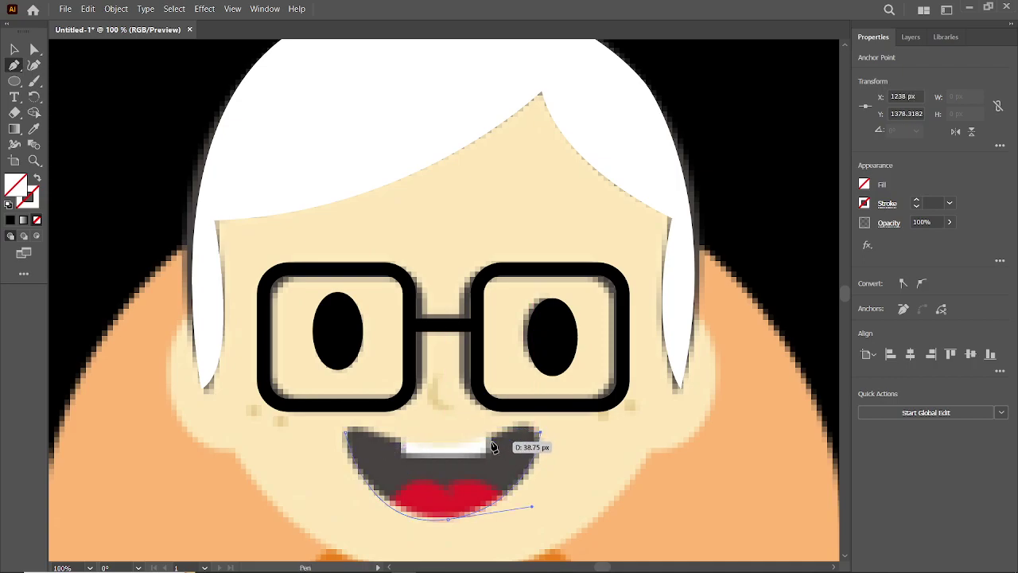
{"action": "left_click", "coordinate": [493, 447]}
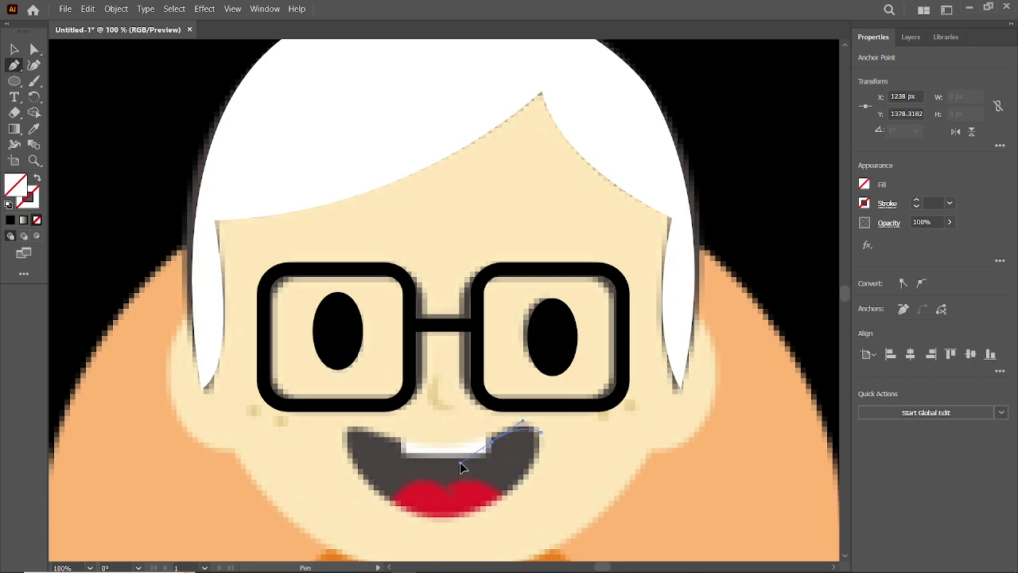
{"action": "left_click_drag", "start_coordinate": [464, 468], "coordinate": [426, 458]}
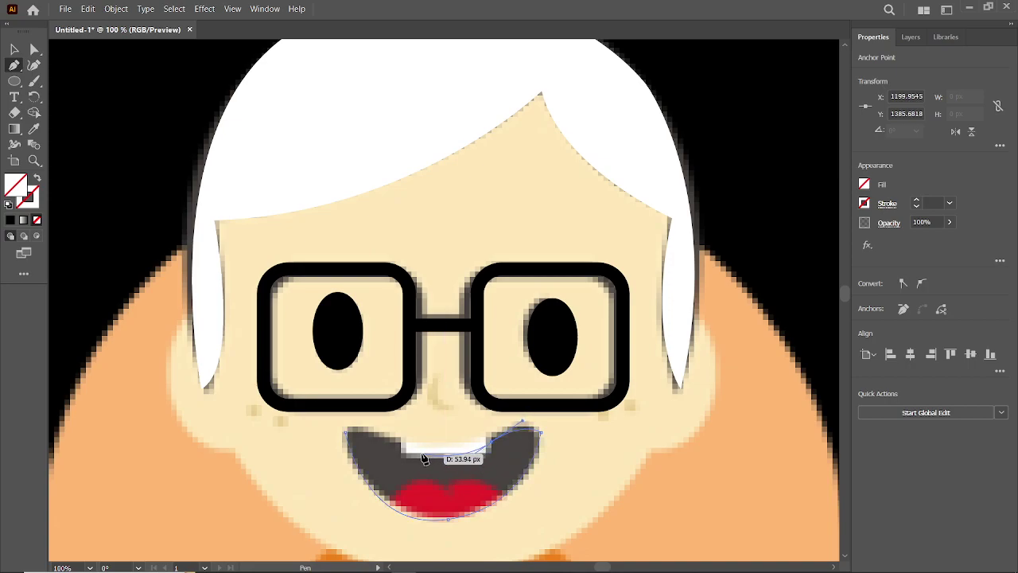
{"action": "mouse_move", "coordinate": [412, 448]}
{"action": "left_mouse_down"}
{"action": "mouse_move", "coordinate": [368, 434]}
{"action": "mouse_move", "coordinate": [346, 436]}
{"action": "mouse_move", "coordinate": [337, 451]}
{"action": "left_mouse_up"}
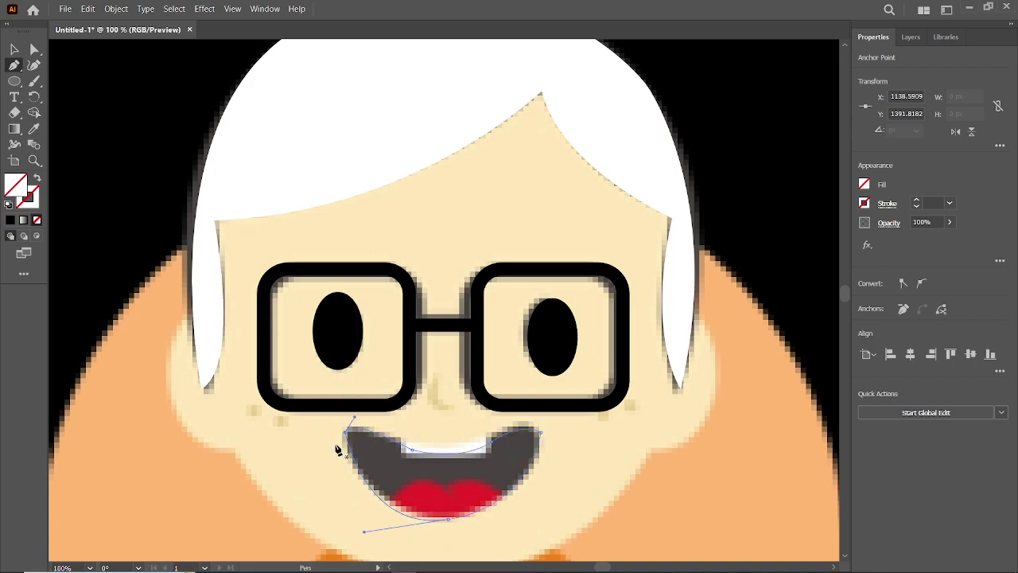
Step: Fill the traced mouth with the reference's dark grey, replacing a mistaken black fill
{"action": "left_click", "coordinate": [12, 51]}
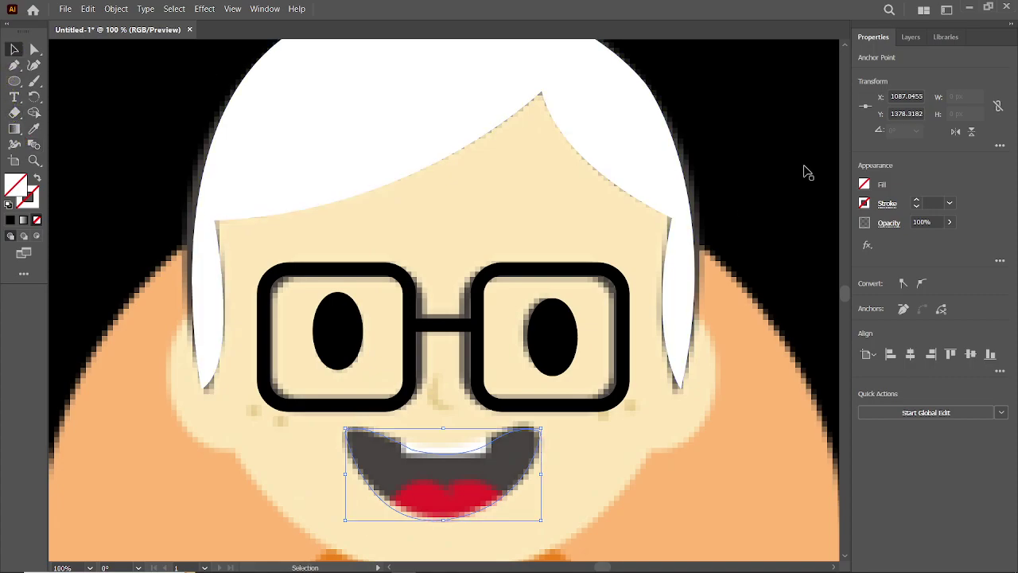
{"action": "left_click", "coordinate": [859, 197]}
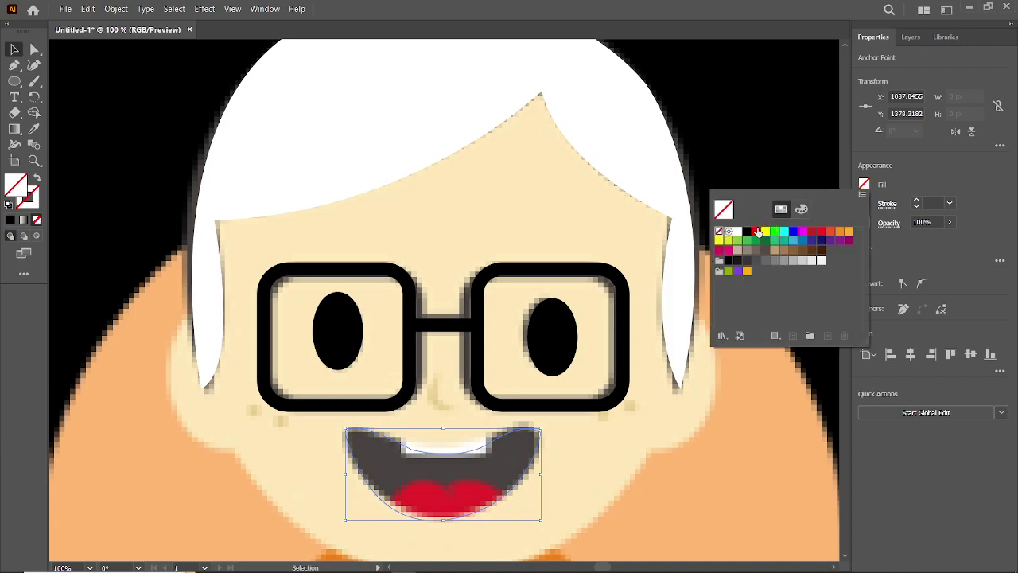
{"action": "left_click", "coordinate": [748, 233]}
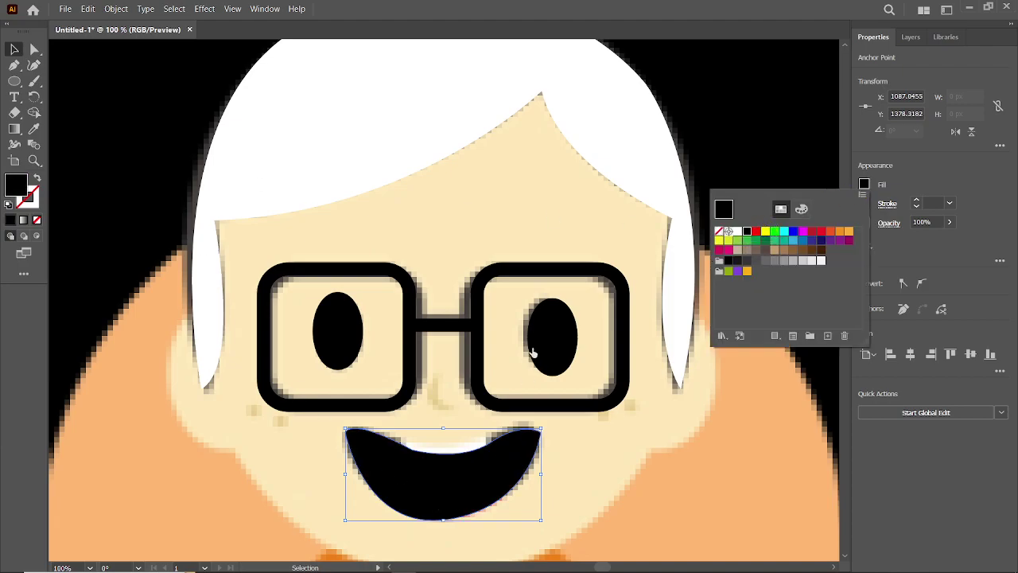
{"action": "key", "text": "ctrl+z"}
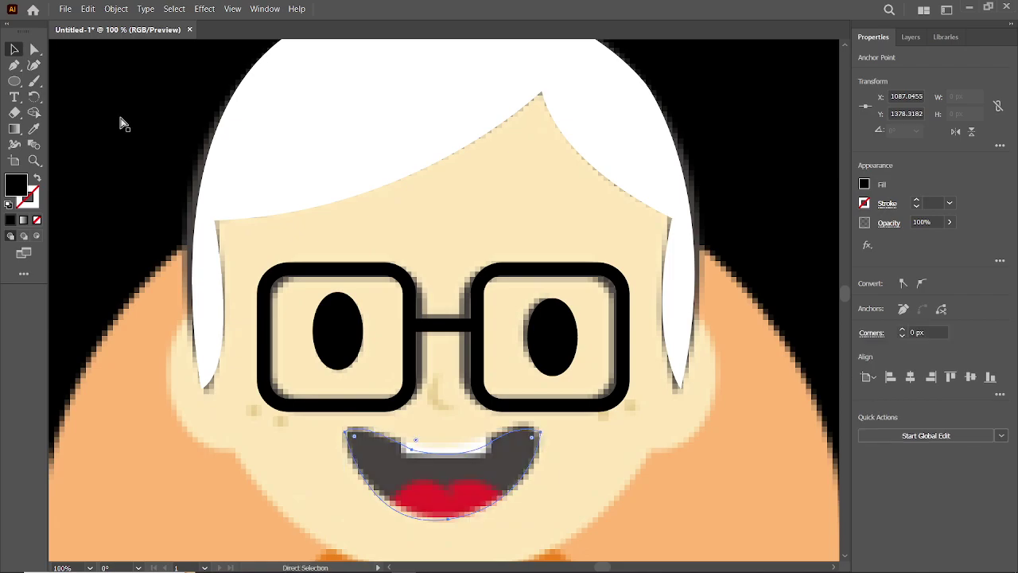
{"action": "left_click", "coordinate": [35, 129]}
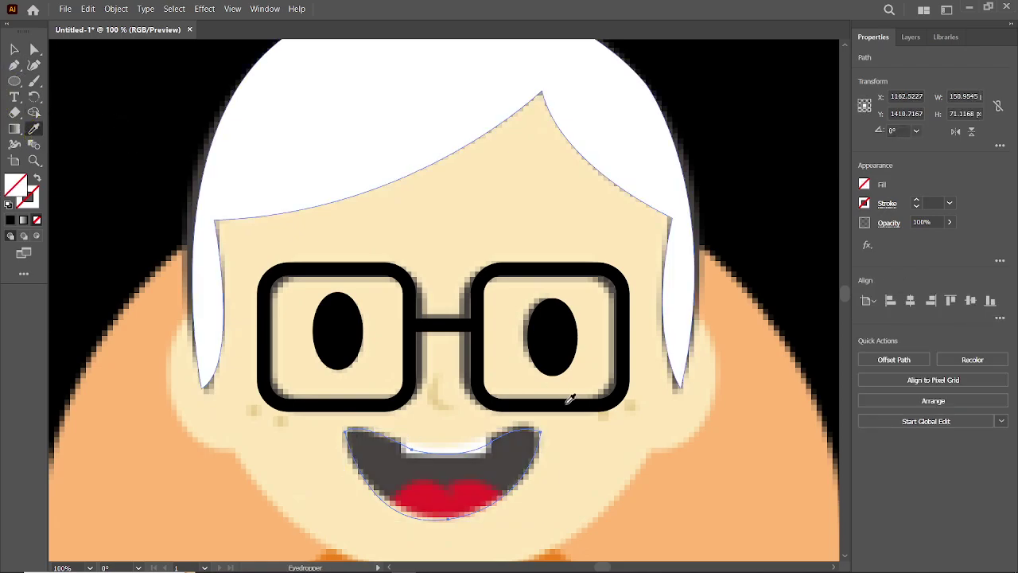
{"action": "left_click", "coordinate": [528, 447]}
Step: Send the grey mouth shape to the back and deselect it
{"action": "left_click", "coordinate": [14, 48]}
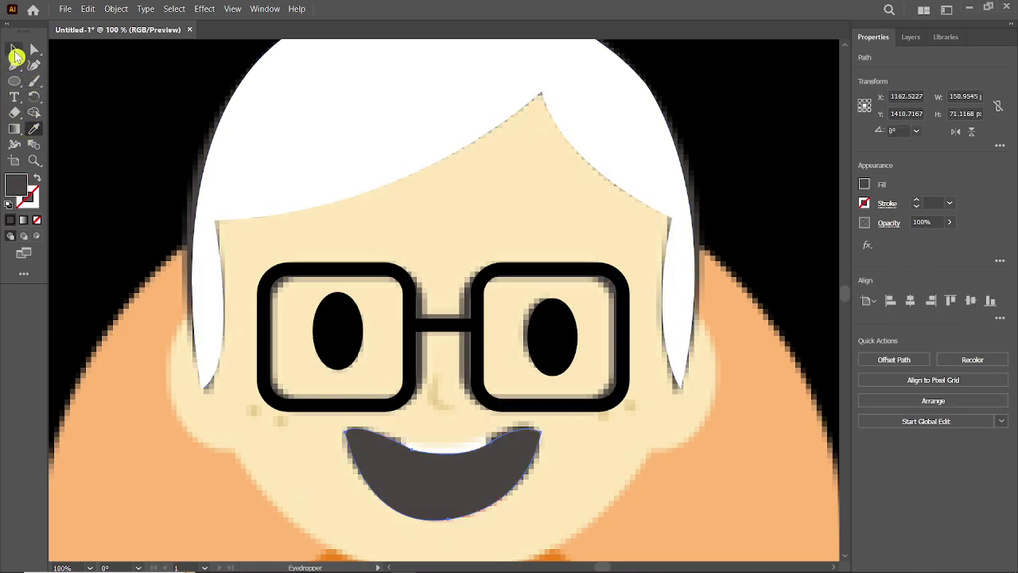
{"action": "right_click", "coordinate": [450, 502]}
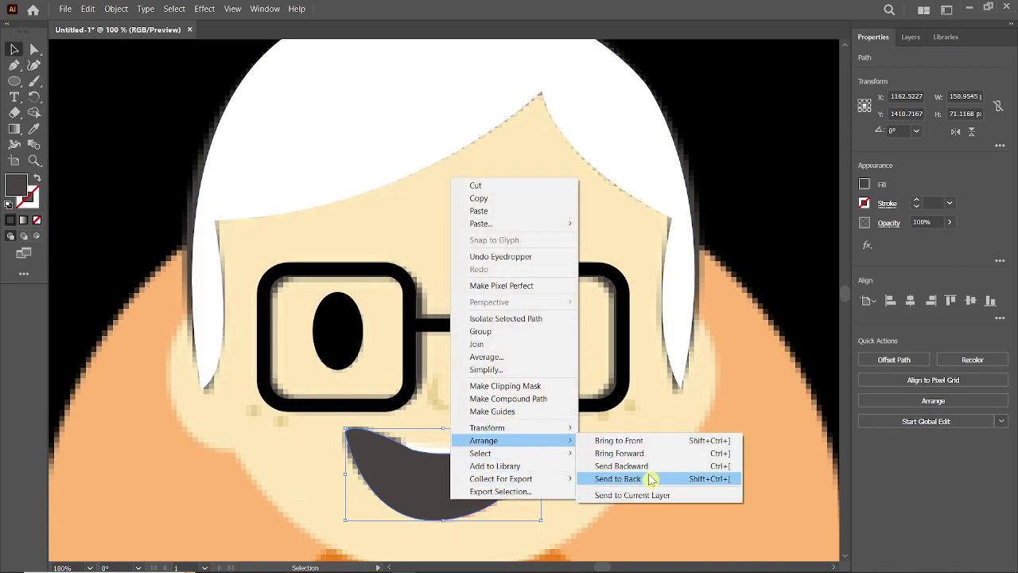
{"action": "left_click", "coordinate": [650, 478]}
{"action": "left_click", "coordinate": [622, 471]}
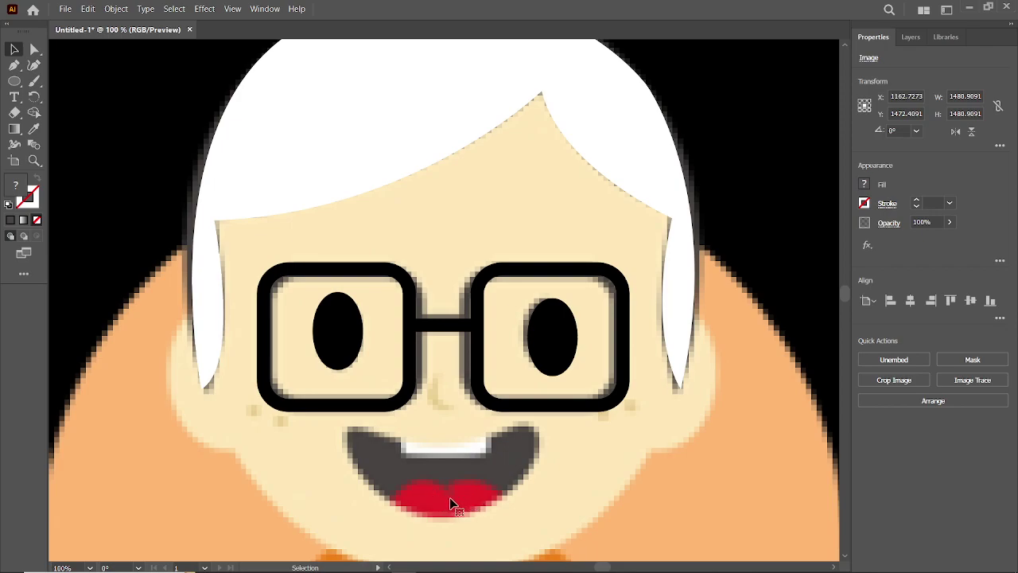
Step: Trace a curved tongue shape inside the mouth with the Pen tool
{"action": "left_click", "coordinate": [14, 66]}
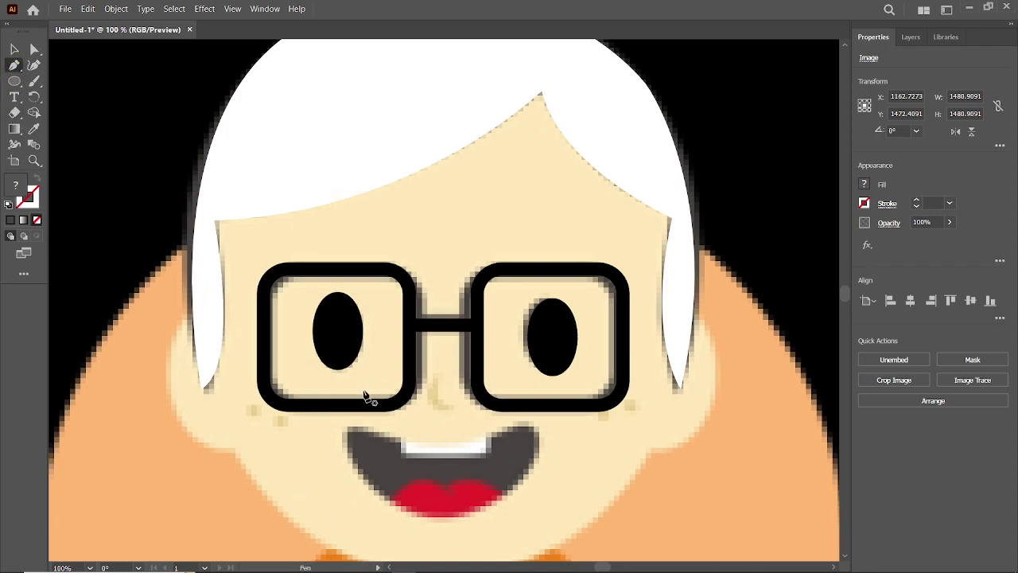
{"action": "left_click", "coordinate": [391, 497]}
{"action": "mouse_move", "coordinate": [449, 492]}
{"action": "left_mouse_down"}
{"action": "mouse_move", "coordinate": [479, 517]}
{"action": "mouse_move", "coordinate": [449, 499]}
{"action": "left_mouse_up"}
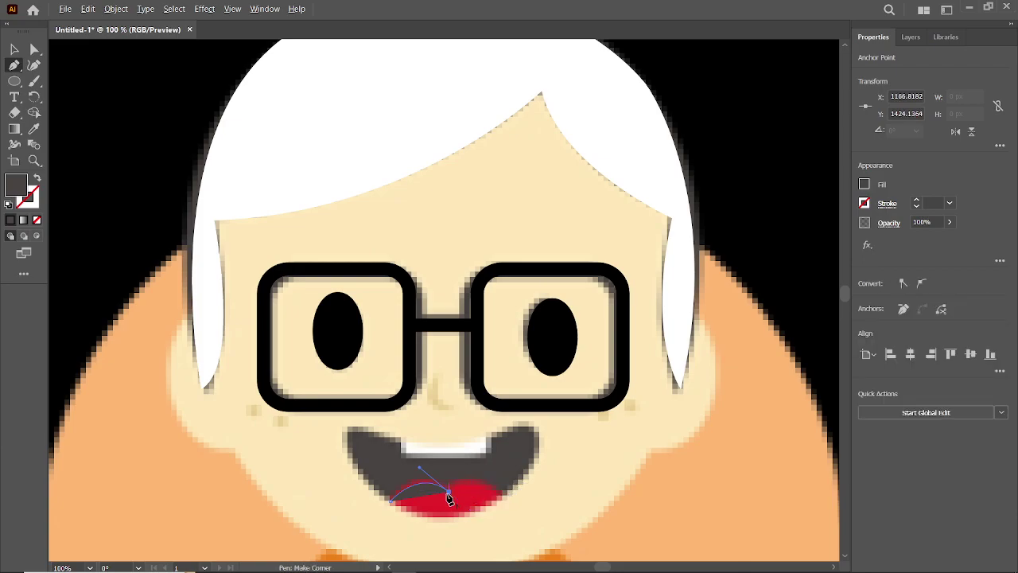
{"action": "left_click", "coordinate": [500, 494]}
{"action": "left_click_drag", "start_coordinate": [389, 499], "coordinate": [427, 521]}
{"action": "left_click_drag", "start_coordinate": [509, 496], "coordinate": [502, 499]}
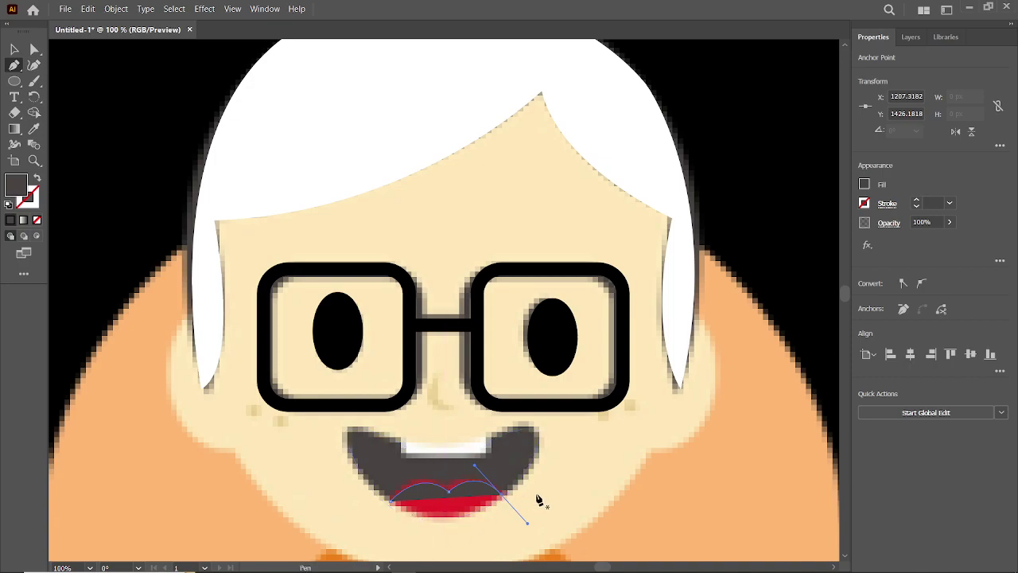
{"action": "mouse_move", "coordinate": [444, 495]}
{"action": "left_mouse_down"}
{"action": "mouse_move", "coordinate": [462, 504]}
{"action": "mouse_move", "coordinate": [503, 495]}
{"action": "mouse_move", "coordinate": [408, 524]}
{"action": "mouse_move", "coordinate": [418, 519]}
{"action": "left_mouse_up"}
{"action": "key", "text": "ctrl+shift+a"}
Step: Bend the lower lip curve into shape and fill it red, hex CE2B0B
{"action": "left_click_drag", "start_coordinate": [350, 465], "coordinate": [321, 472]}
{"action": "left_click", "coordinate": [12, 48]}
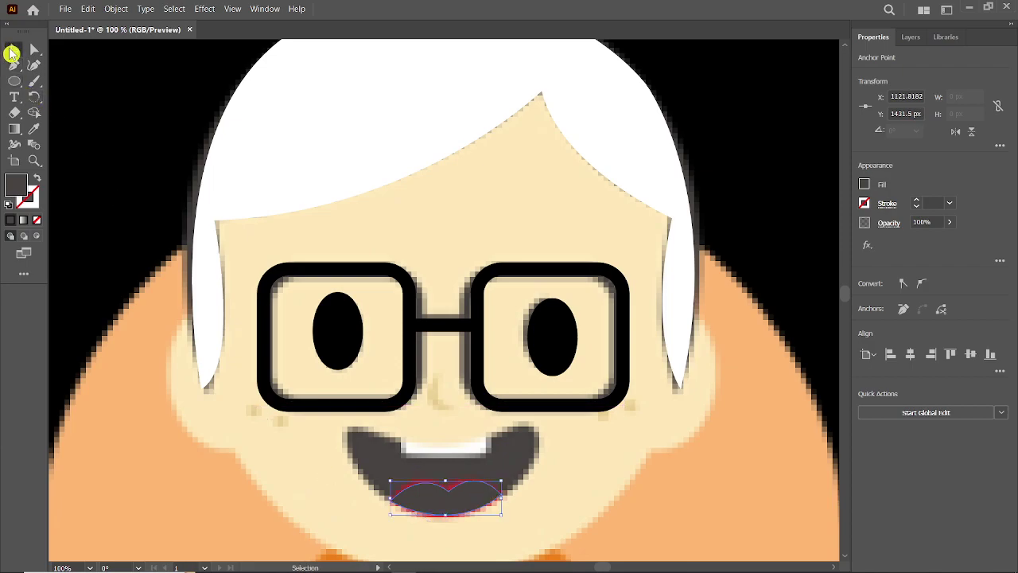
{"action": "left_click", "coordinate": [13, 191]}
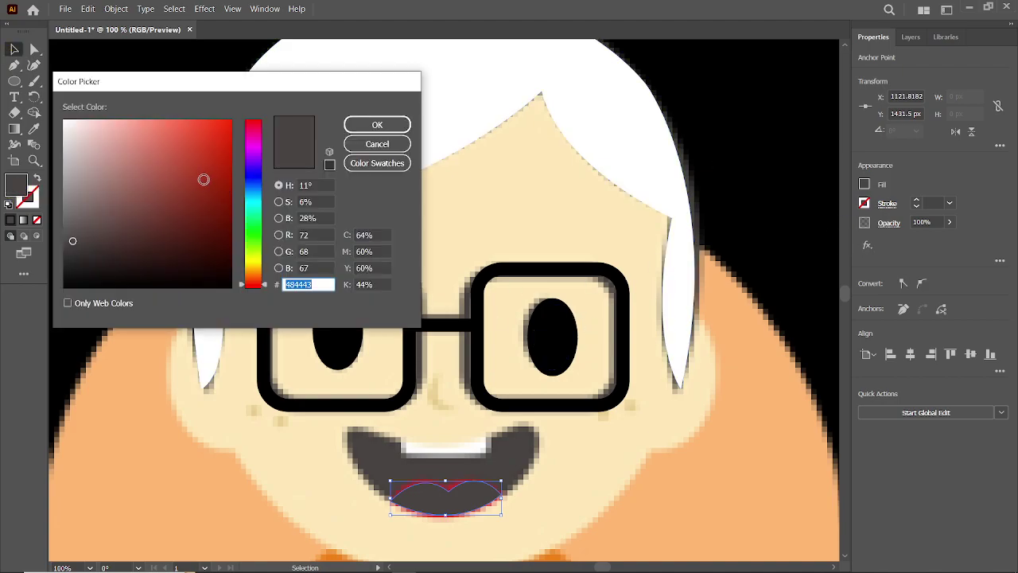
{"action": "type", "text": "CE2B0B"}
{"action": "left_click", "coordinate": [381, 128]}
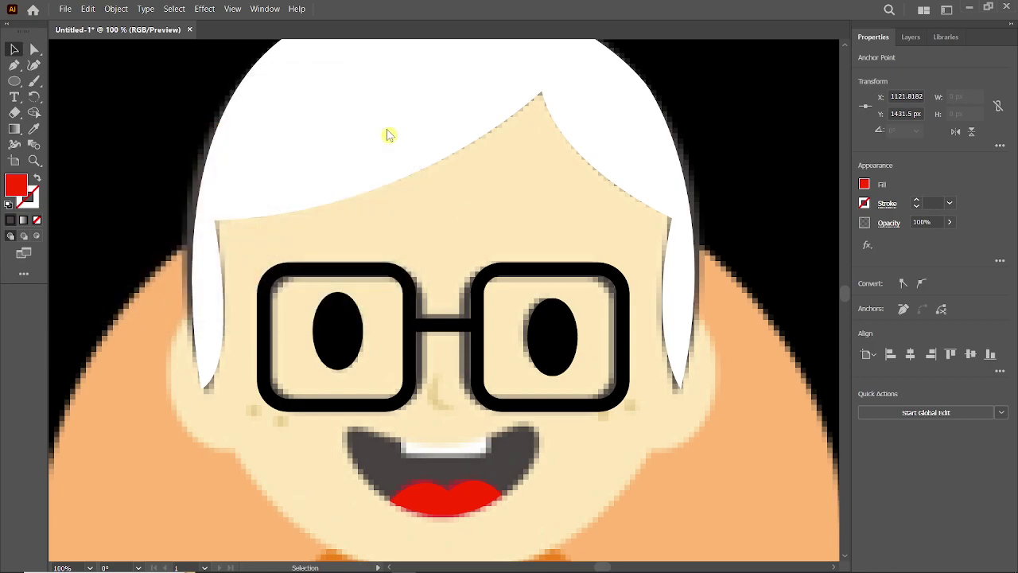
Step: Draw the teeth shape along the top of the mouth with the Pen tool
{"action": "left_click", "coordinate": [13, 65]}
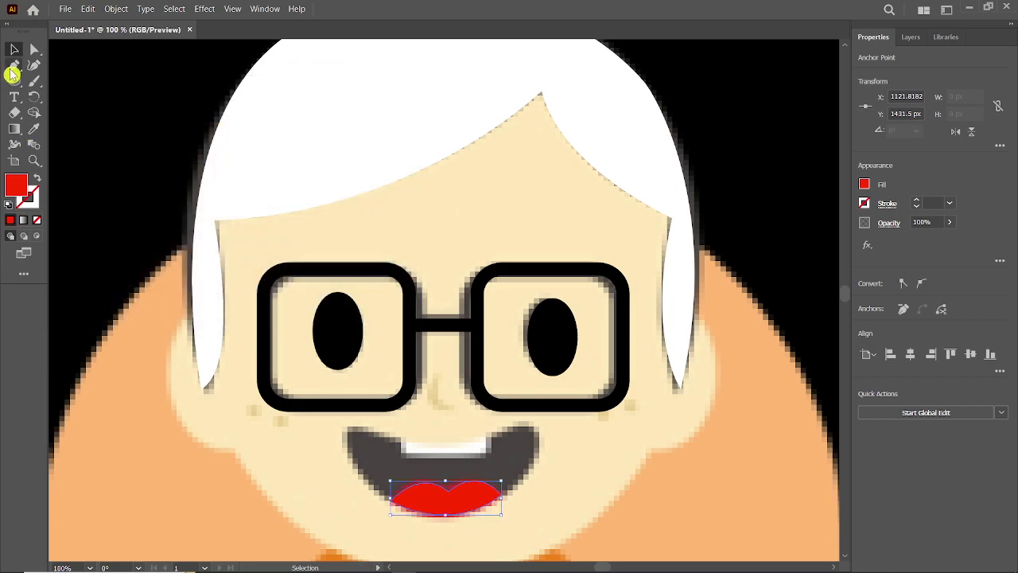
{"action": "left_click", "coordinate": [399, 435]}
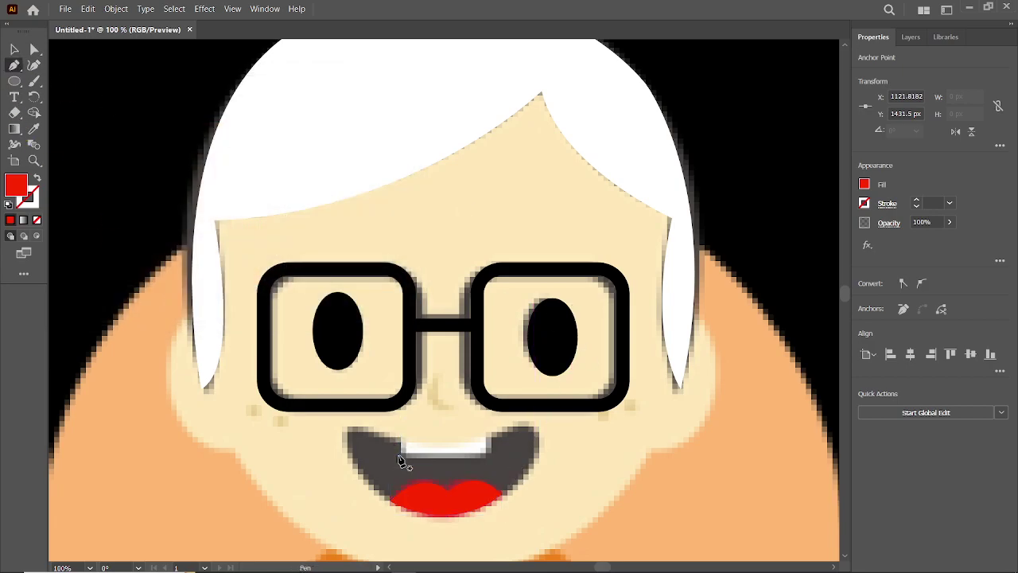
{"action": "key", "text": "Escape"}
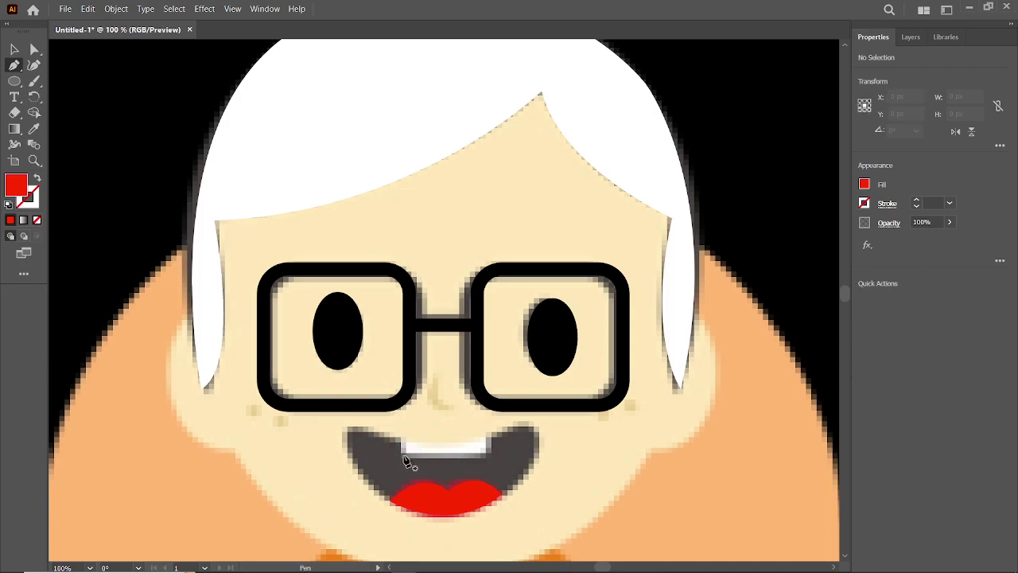
{"action": "mouse_move", "coordinate": [477, 461]}
{"action": "left_mouse_down"}
{"action": "mouse_move", "coordinate": [491, 448]}
{"action": "mouse_move", "coordinate": [403, 446]}
{"action": "left_mouse_up"}
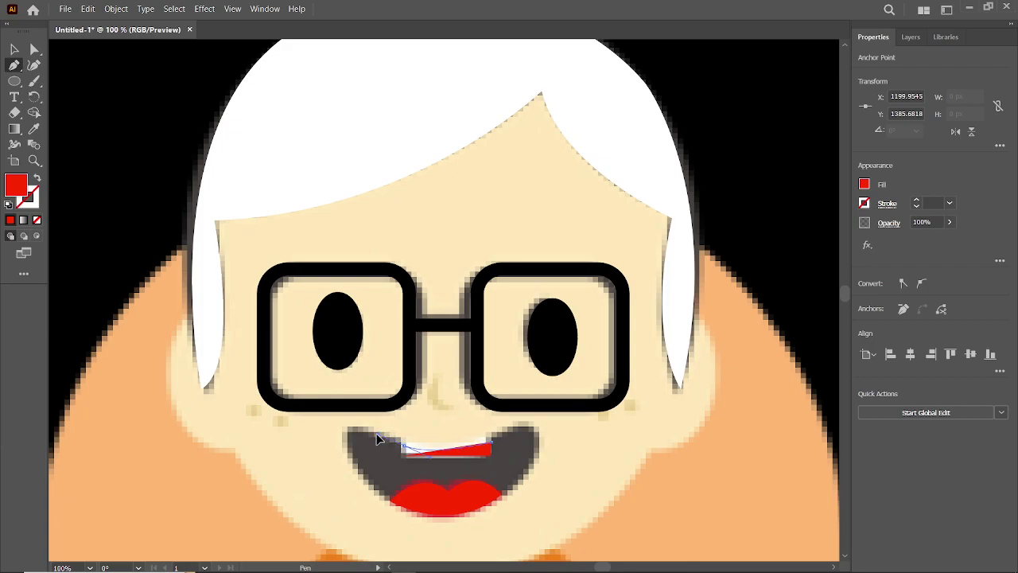
{"action": "left_click_drag", "start_coordinate": [363, 432], "coordinate": [16, 51]}
Step: Fill the teeth shape pure white
{"action": "left_click", "coordinate": [14, 49]}
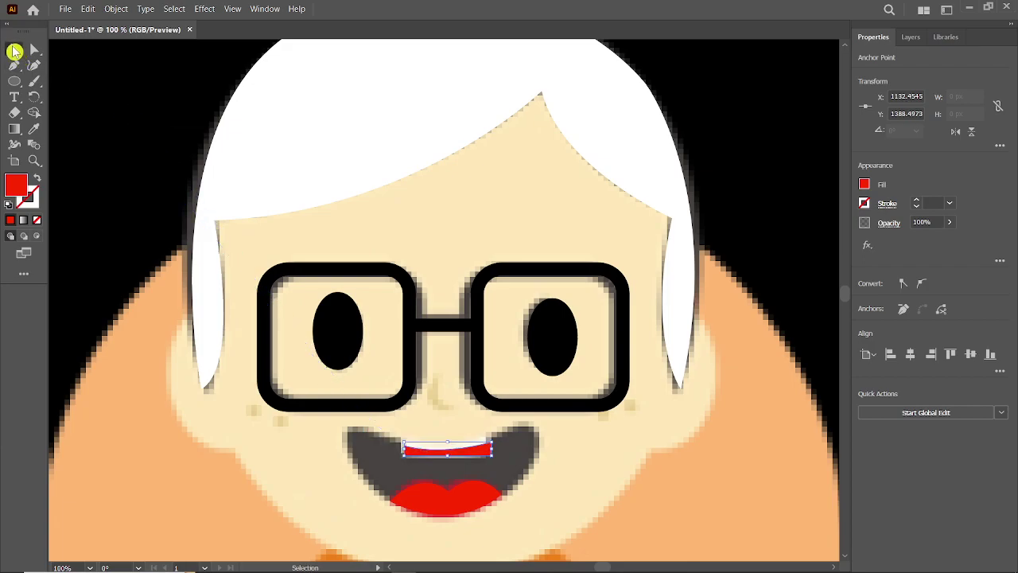
{"action": "double_click", "coordinate": [18, 185]}
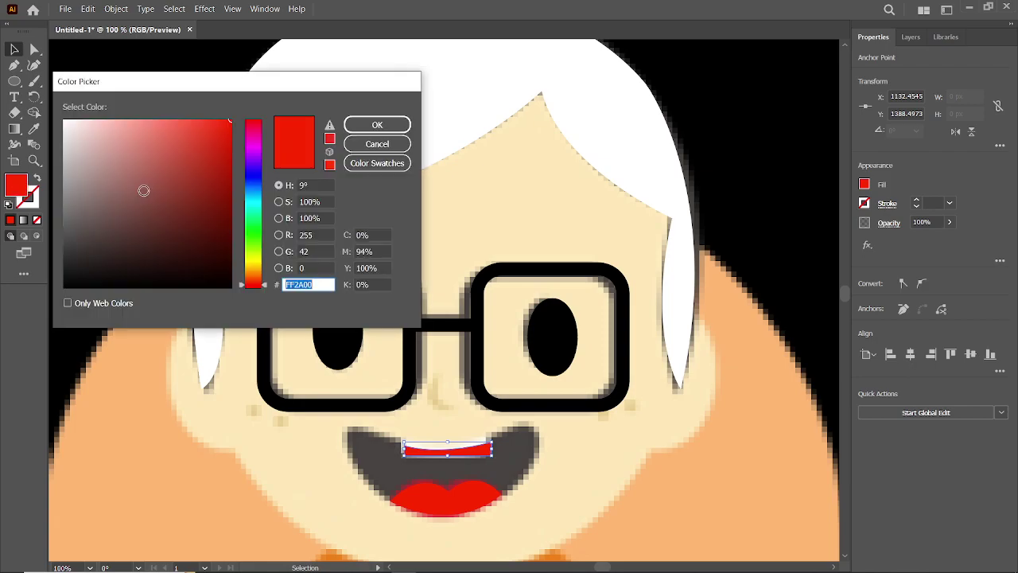
{"action": "left_click", "coordinate": [104, 152]}
{"action": "left_click_drag", "start_coordinate": [104, 152], "coordinate": [63, 119]}
{"action": "left_click", "coordinate": [375, 124]}
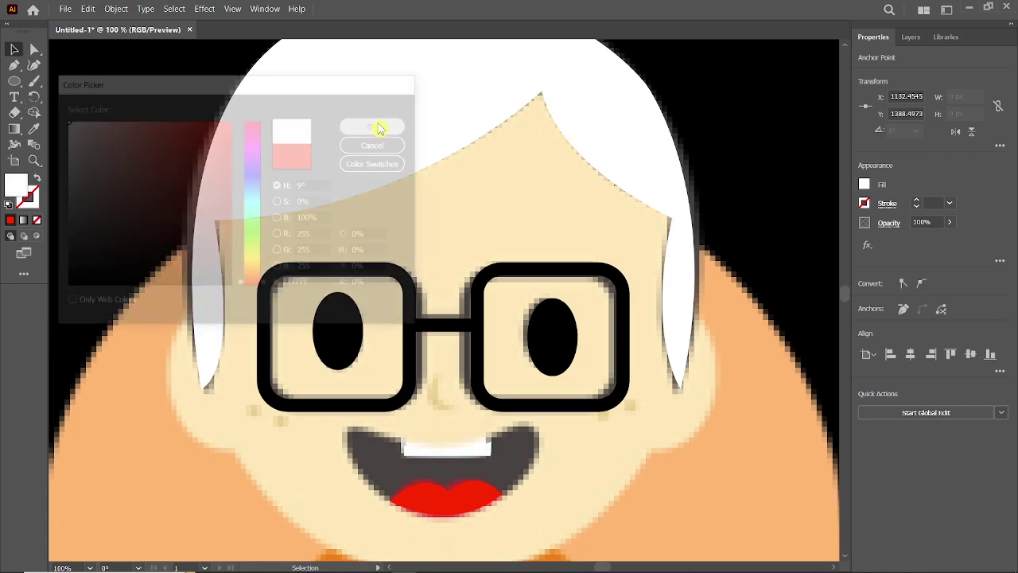
{"action": "left_click", "coordinate": [547, 337]}
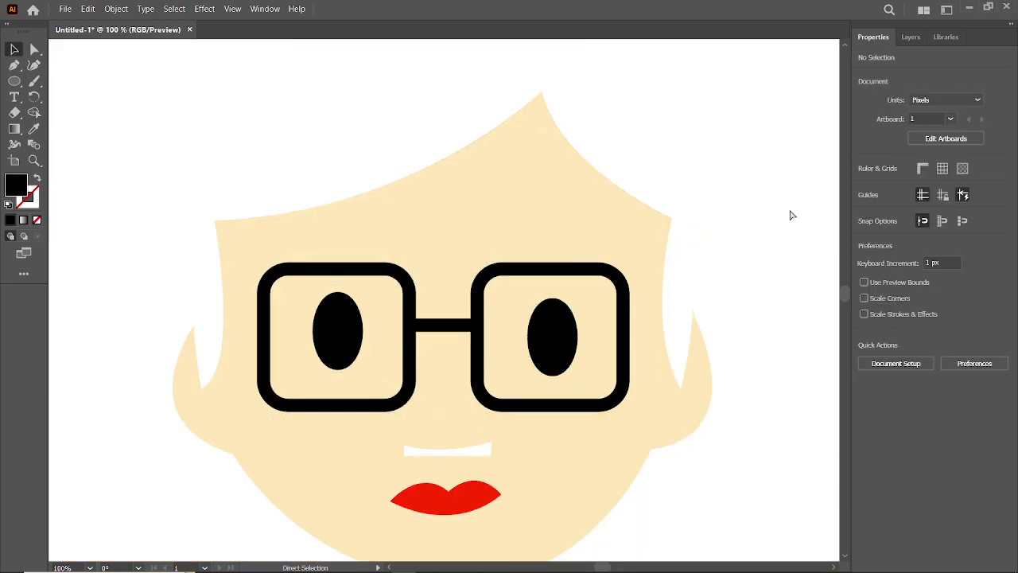
Step: Change the hair fill from white to dark brown 543E00, then deselect
{"action": "left_click", "coordinate": [569, 195]}
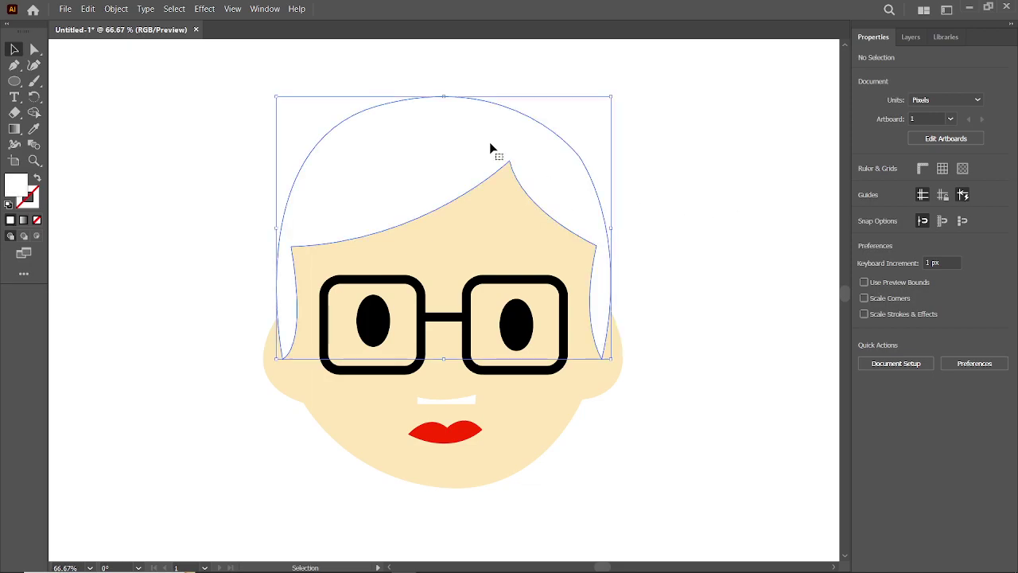
{"action": "double_click", "coordinate": [24, 191]}
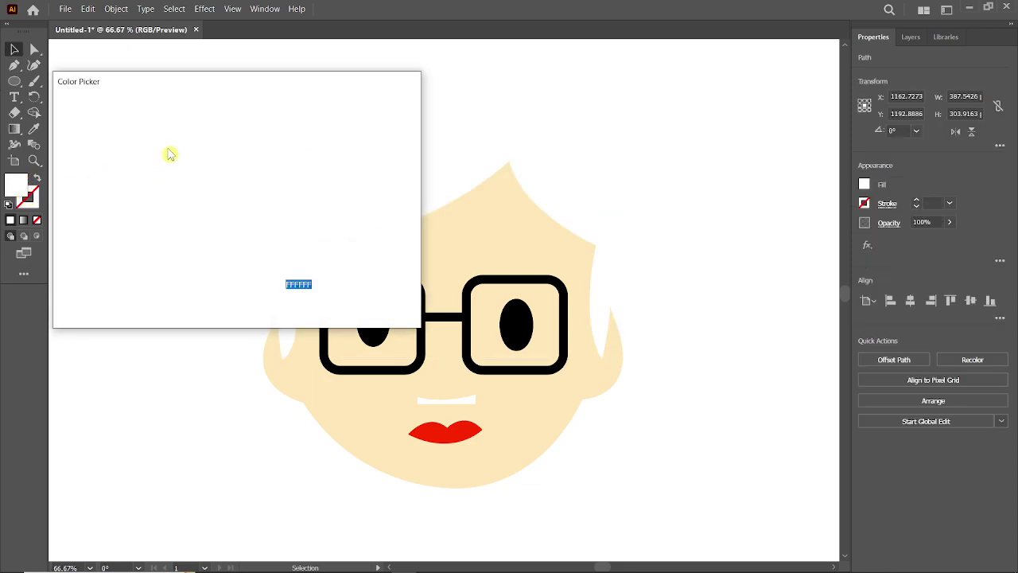
{"action": "left_click", "coordinate": [149, 149]}
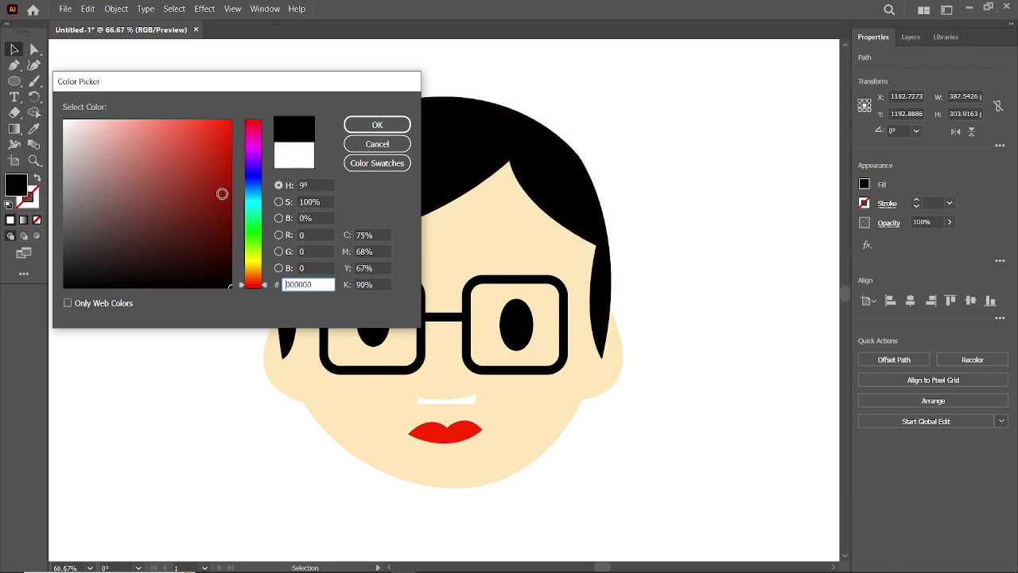
{"action": "left_click", "coordinate": [256, 265]}
{"action": "left_click_drag", "start_coordinate": [256, 268], "coordinate": [256, 272]}
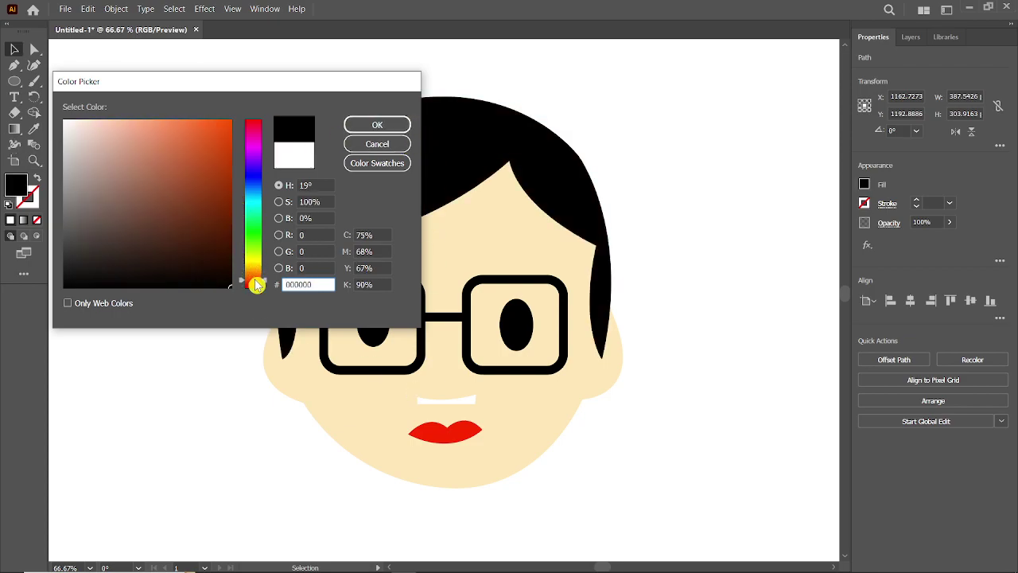
{"action": "left_click_drag", "start_coordinate": [201, 230], "coordinate": [217, 229]}
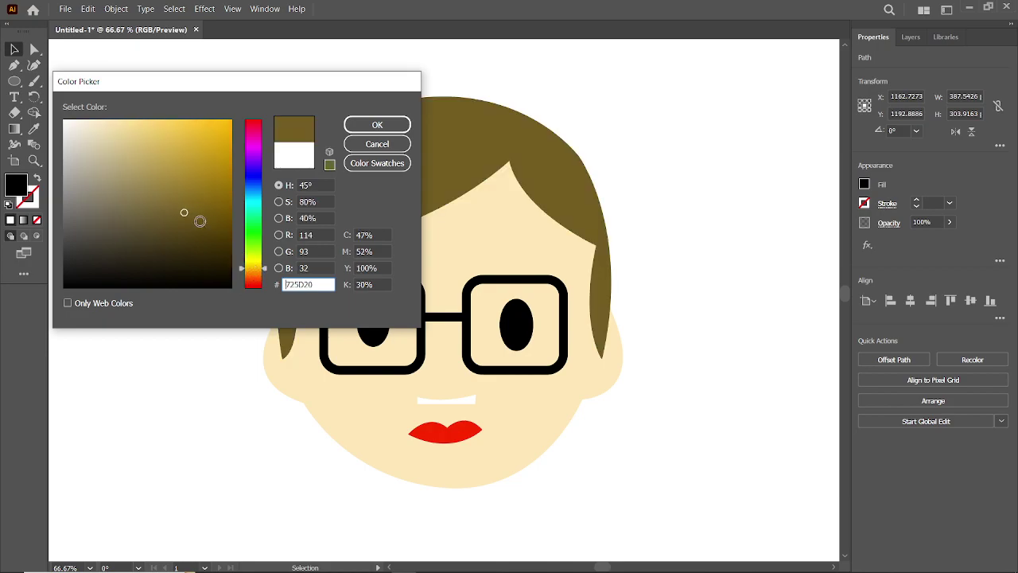
{"action": "left_click", "coordinate": [372, 126]}
{"action": "left_click", "coordinate": [673, 155]}
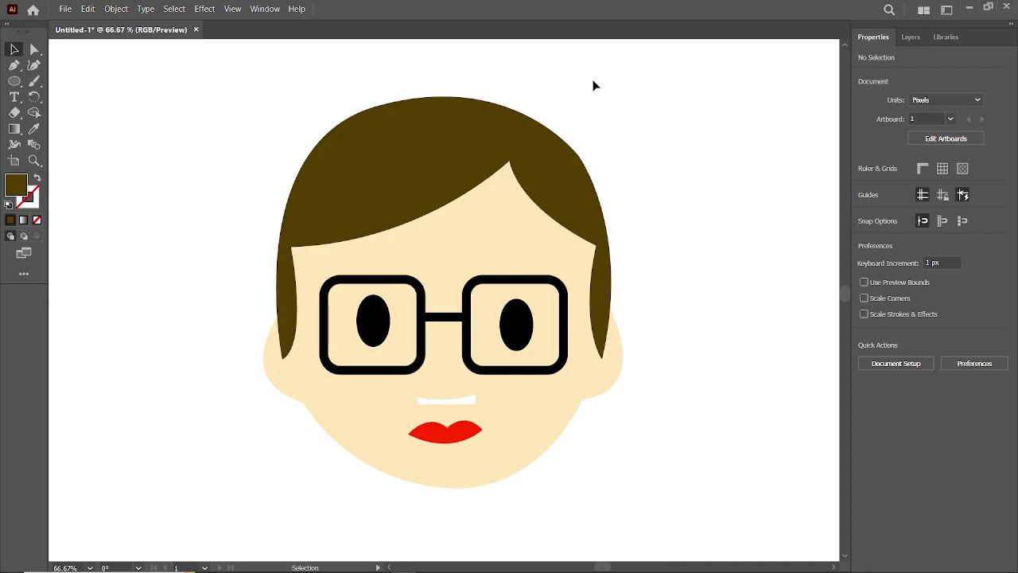
{"action": "left_click", "coordinate": [33, 67]}
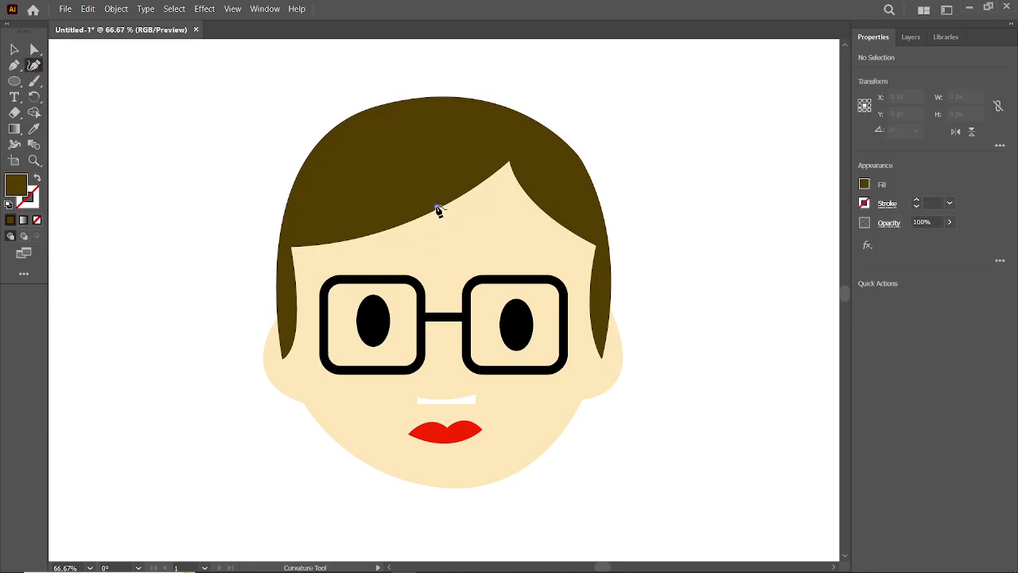
{"action": "left_click", "coordinate": [436, 207]}
{"action": "left_click", "coordinate": [442, 363]}
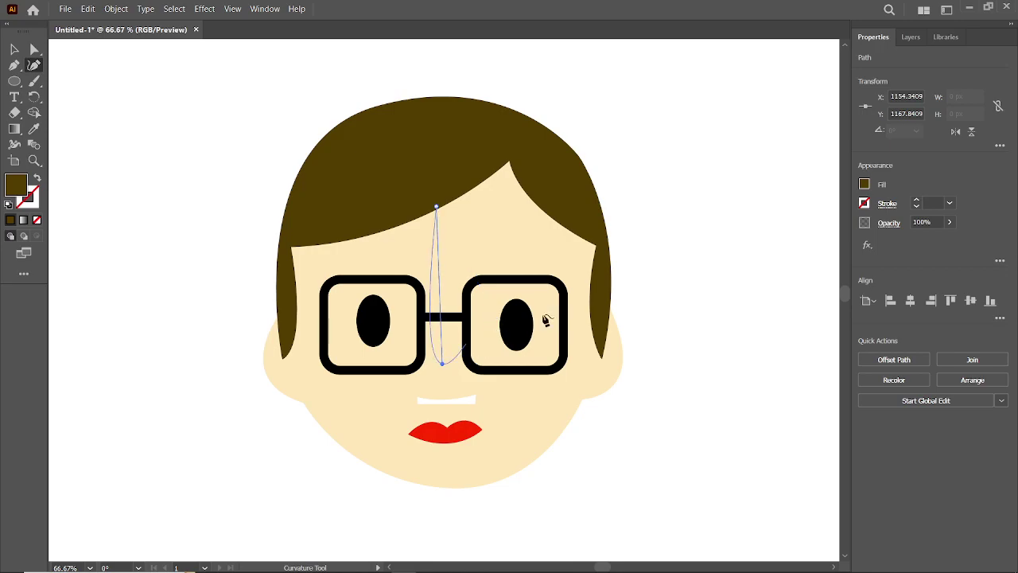
{"action": "key", "text": "Escape"}
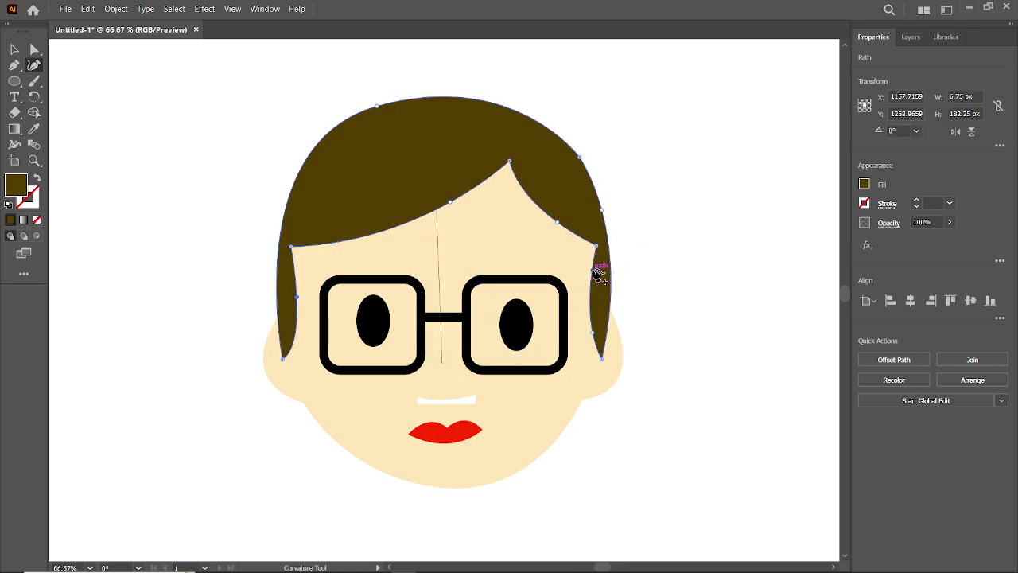
{"action": "left_click", "coordinate": [598, 275]}
{"action": "left_click", "coordinate": [12, 53]}
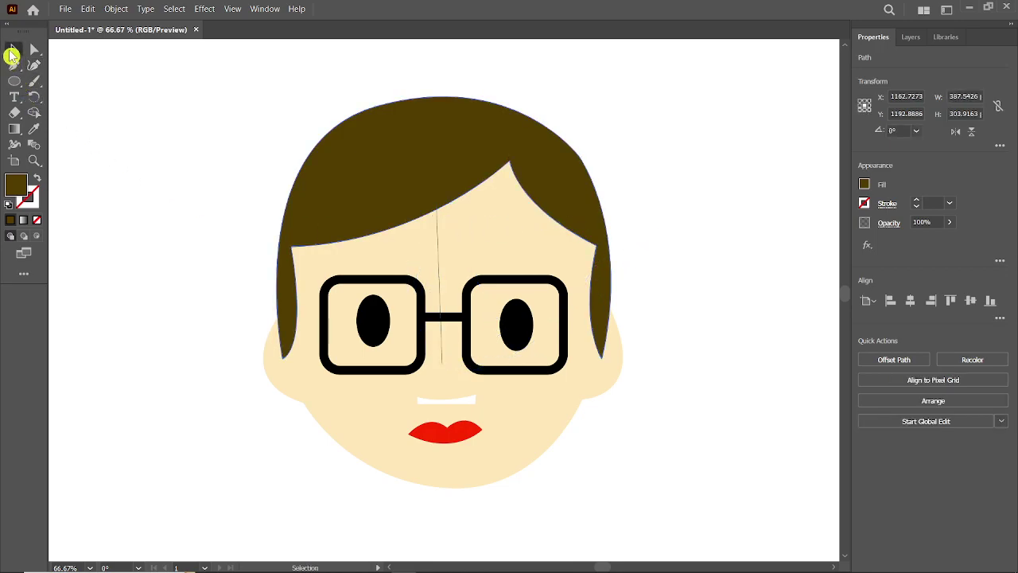
{"action": "key", "text": "ctrl+shift+a"}
{"action": "left_click", "coordinate": [440, 253]}
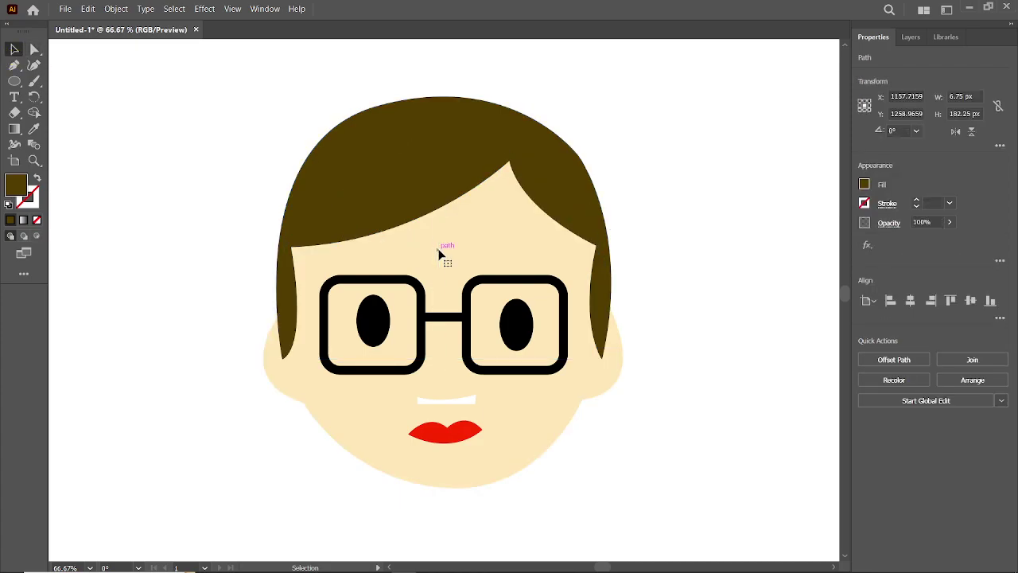
{"action": "key", "text": "Delete"}
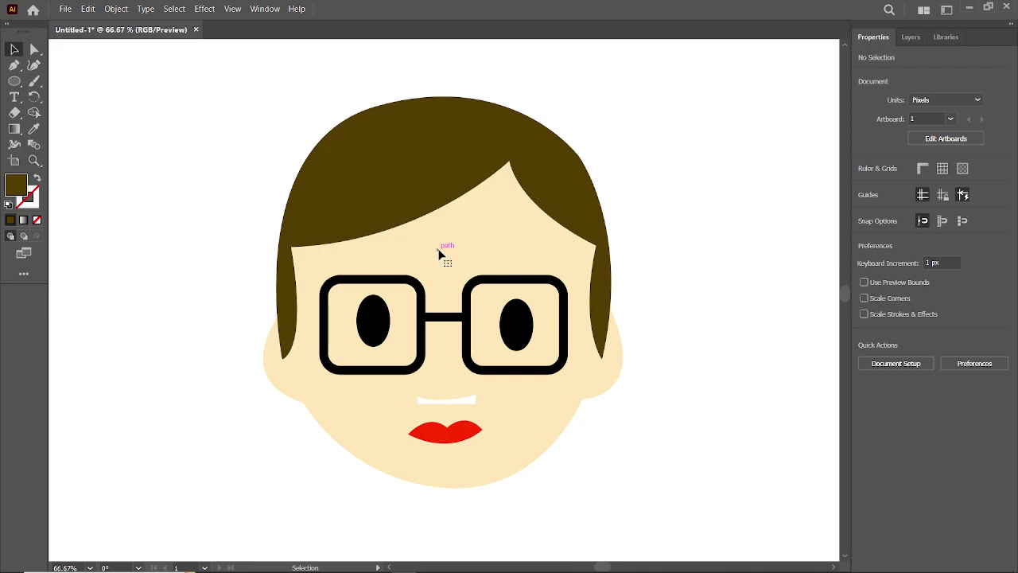